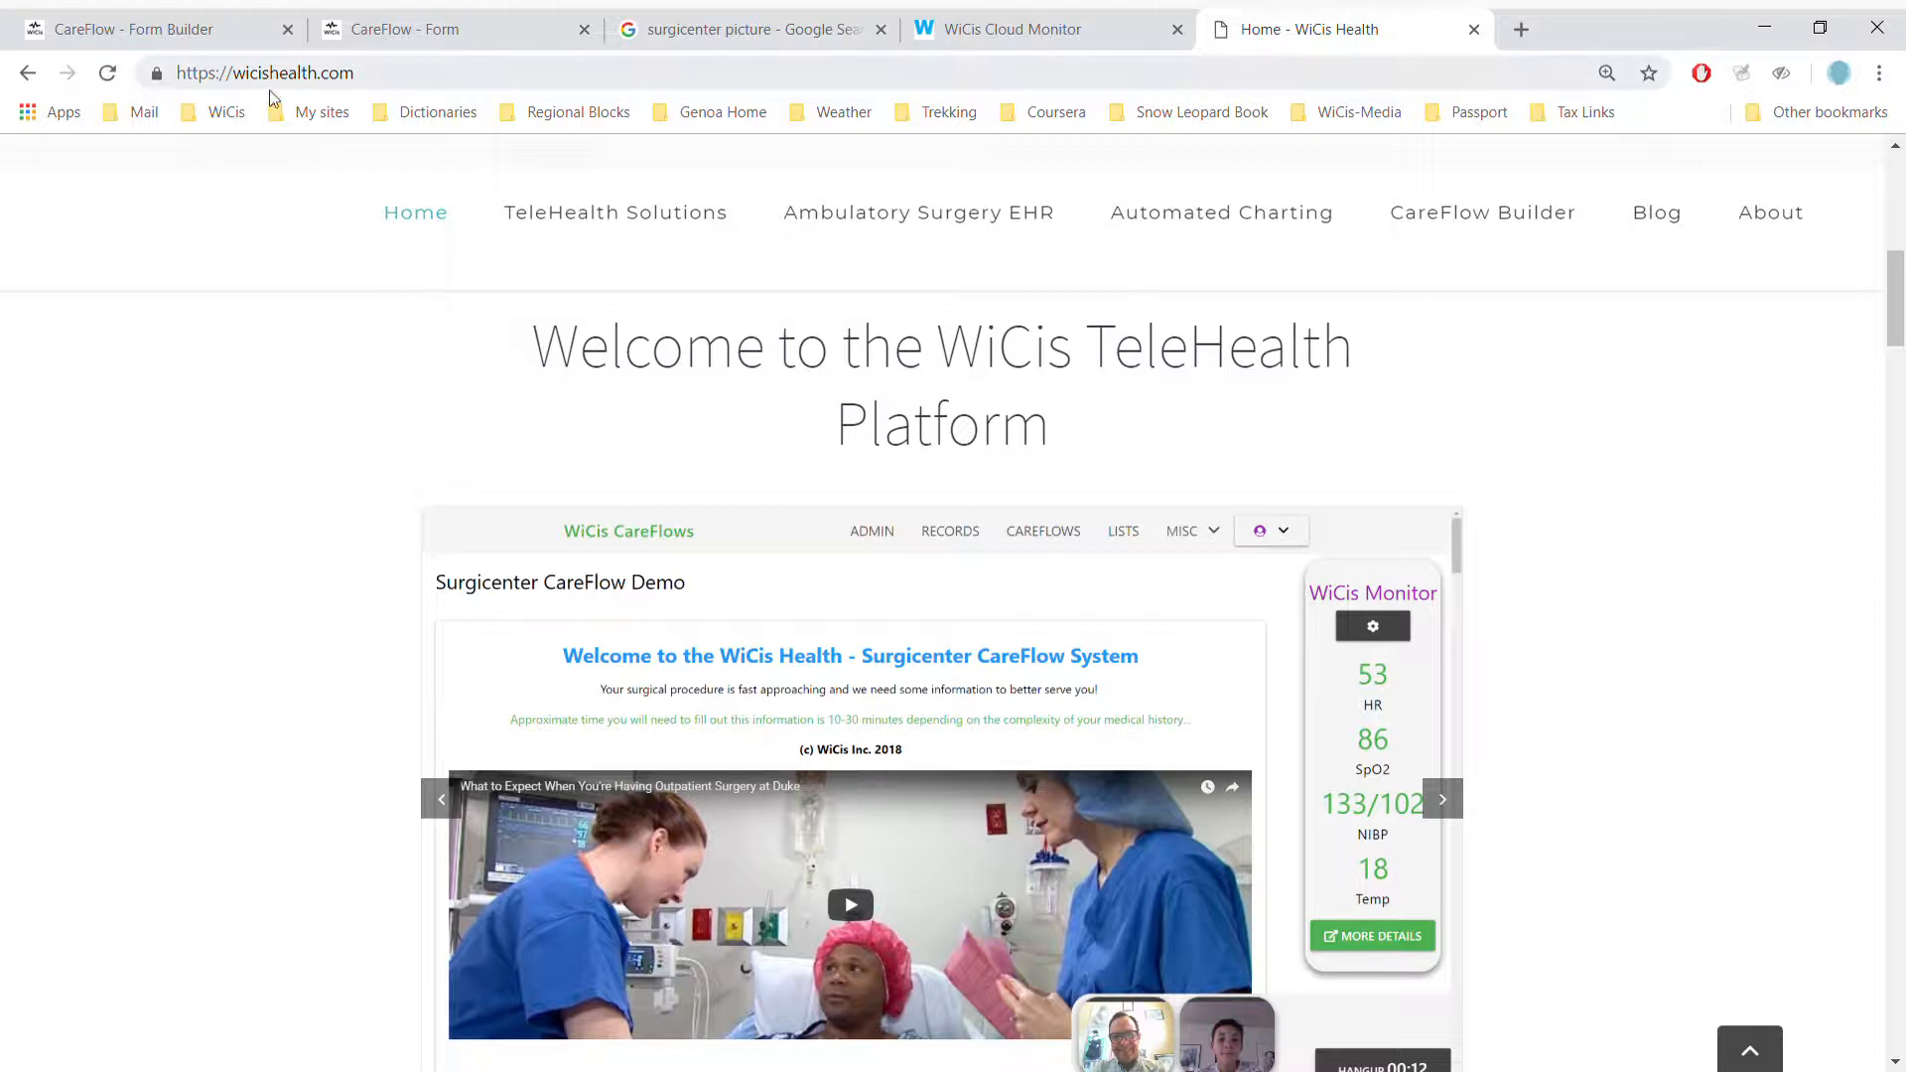
- Switch to the CareFlow - Form Builder tab showing the CE - Demo CareFlow design
{"action": "left_click", "coordinate": [202, 17]}
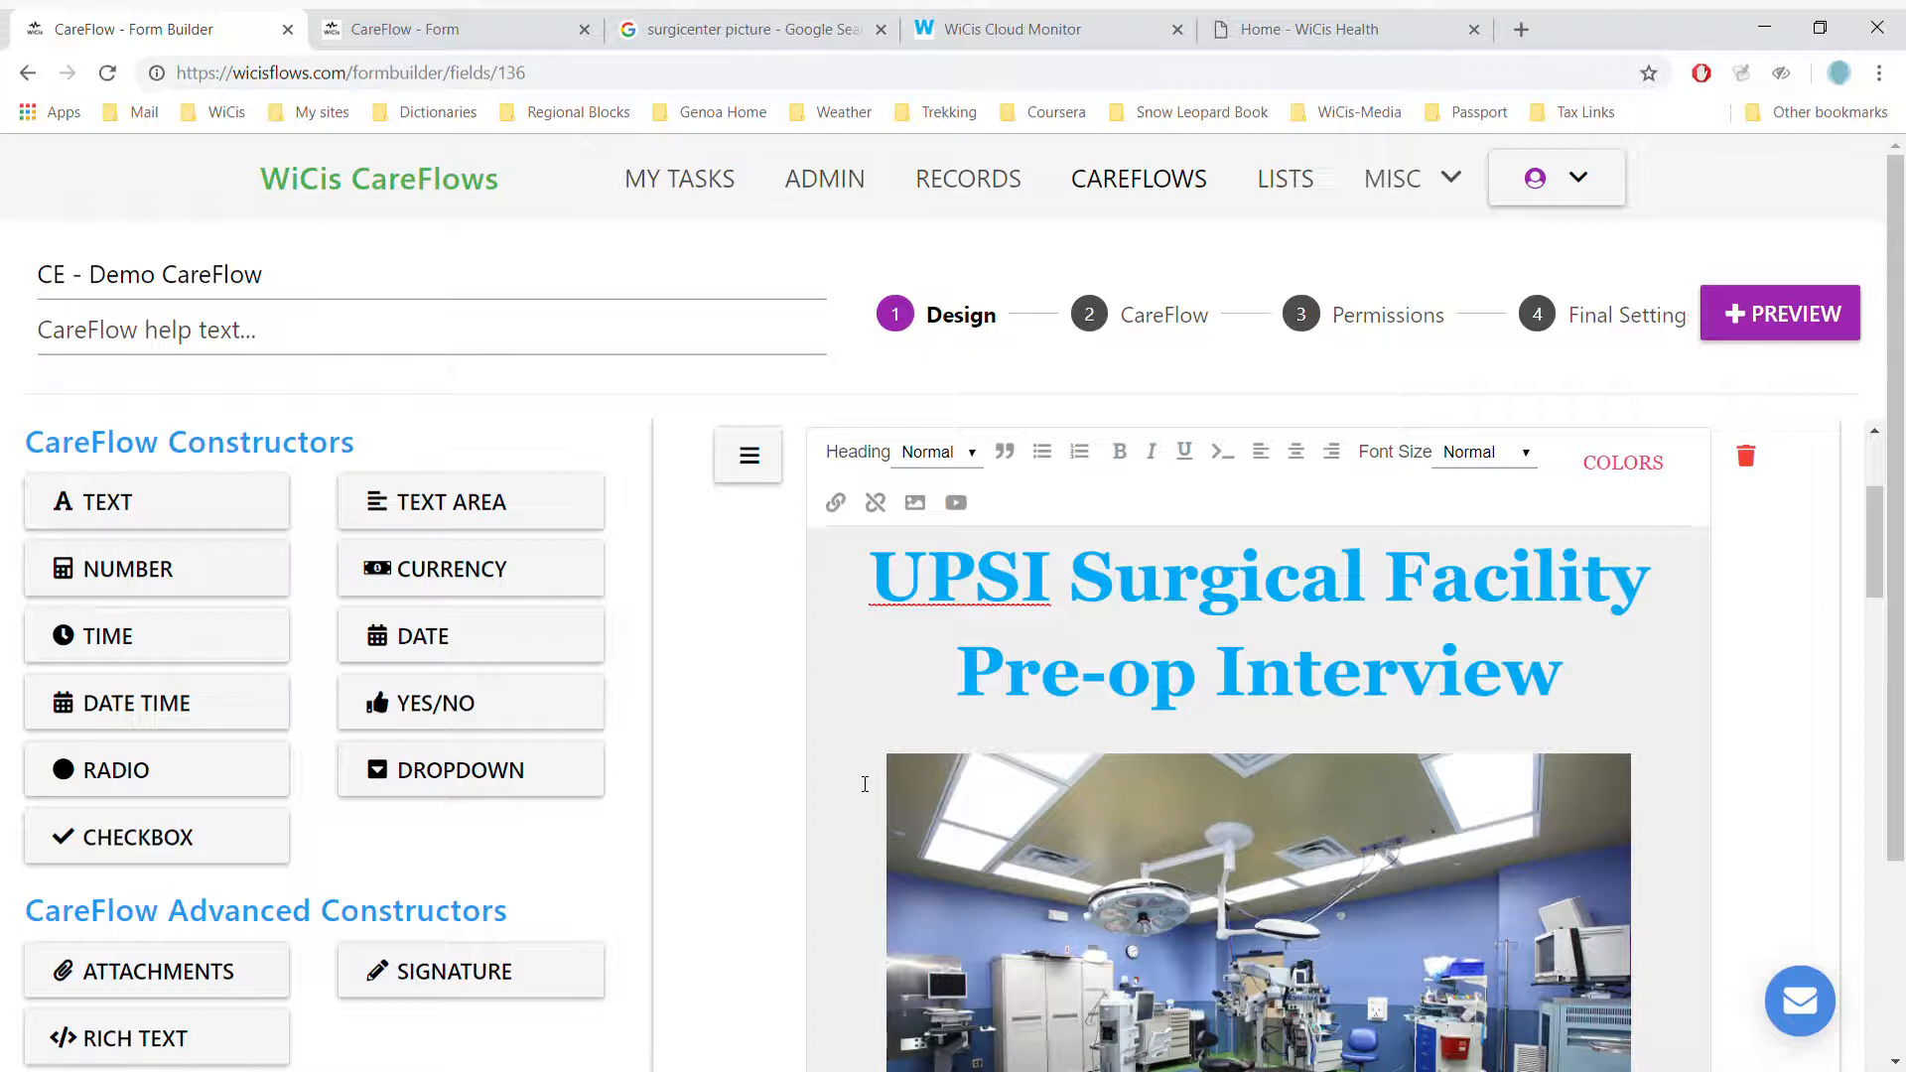
- Scroll past the operating-room image and open the Today's Date field's configuration
{"action": "scroll", "coordinate": [865, 785], "scroll_direction": "down", "scroll_amount": 2}
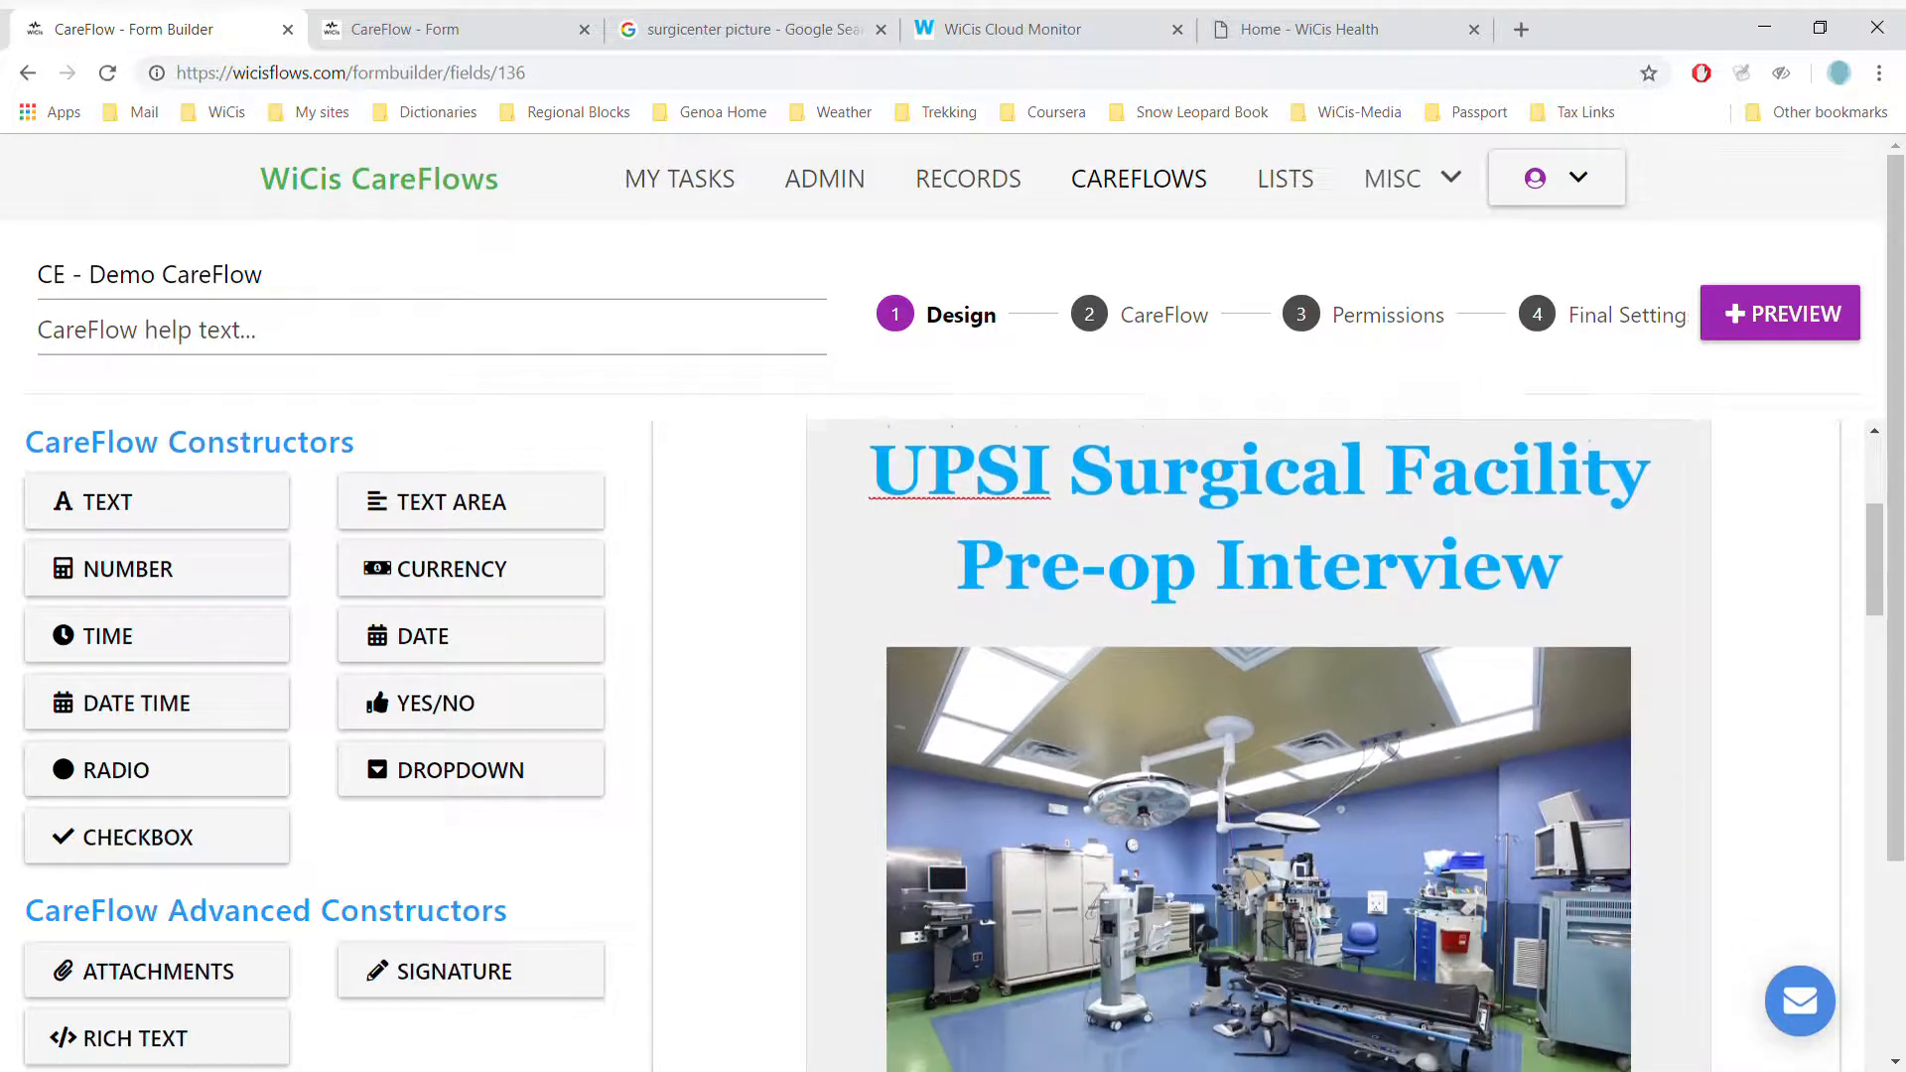
{"action": "scroll", "coordinate": [1259, 735], "scroll_direction": "down", "scroll_amount": 2}
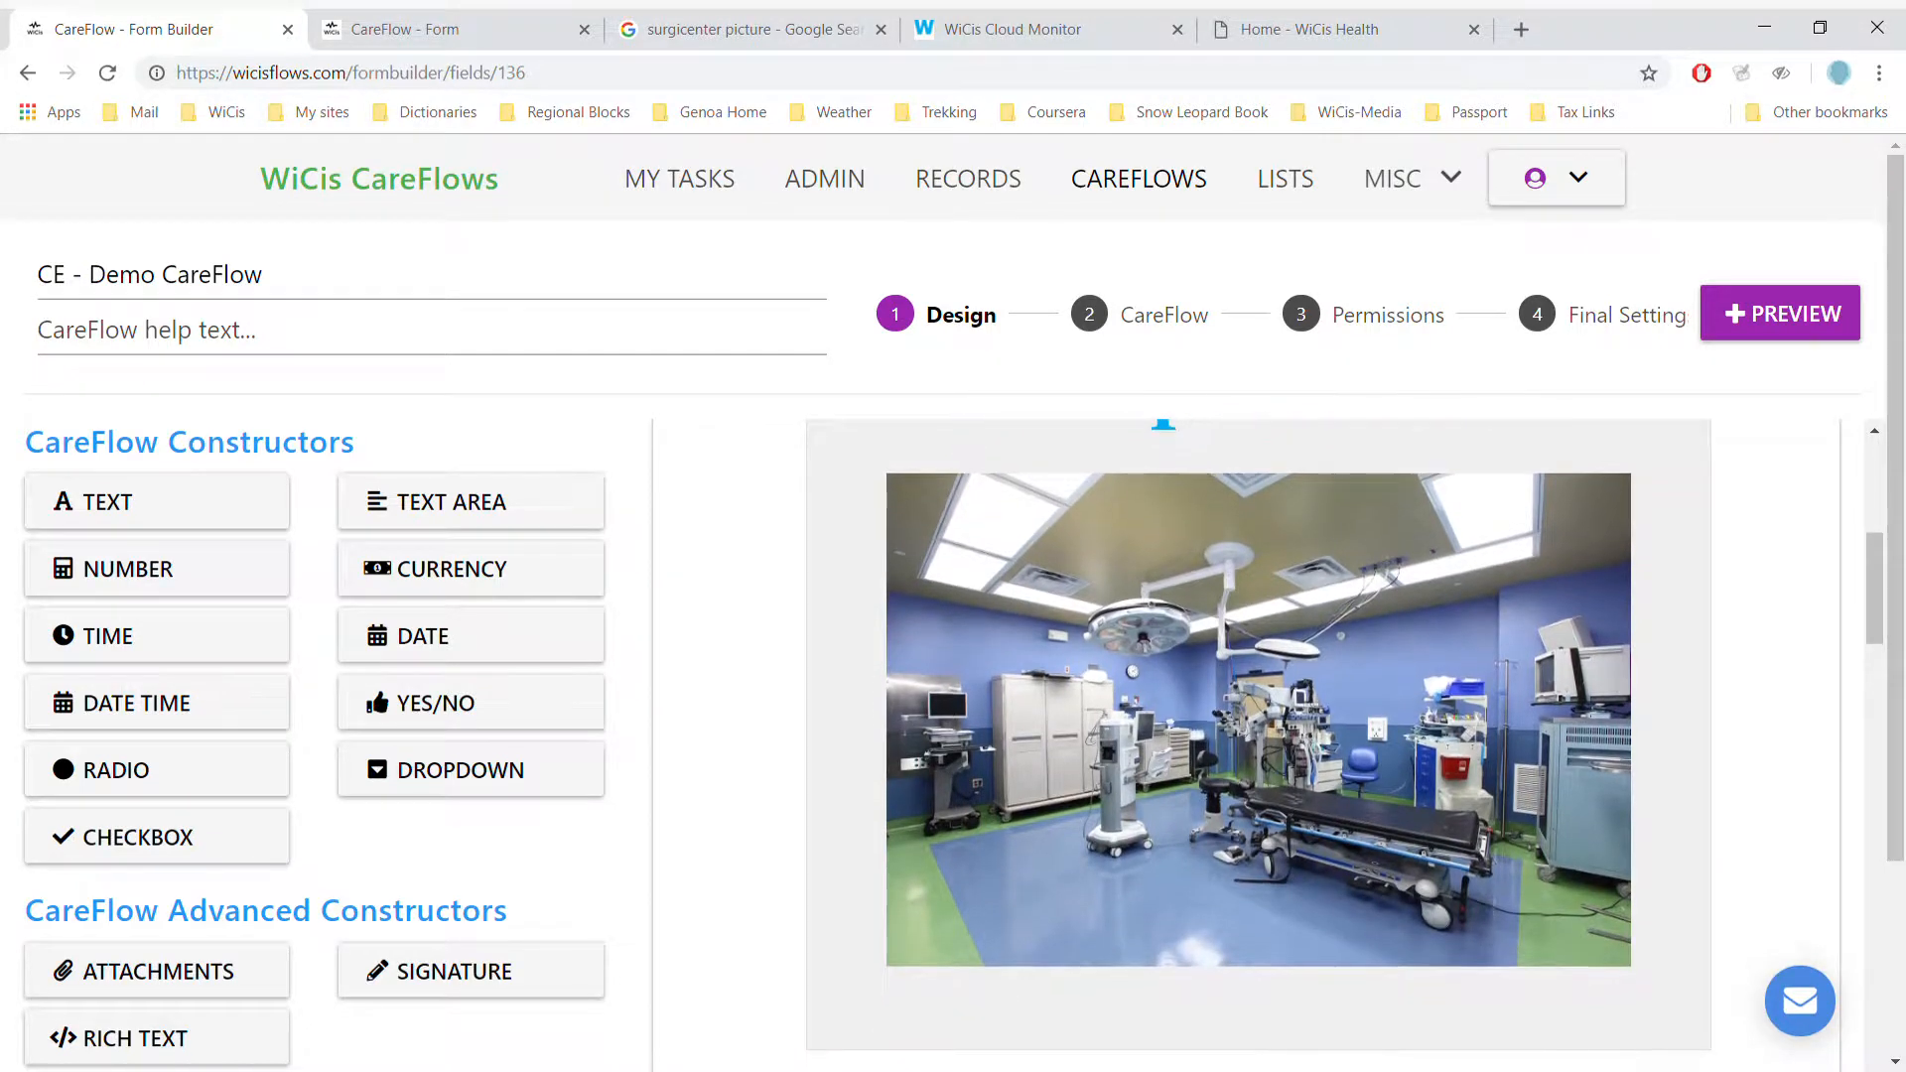
{"action": "scroll", "coordinate": [1258, 735], "scroll_direction": "down", "scroll_amount": 3}
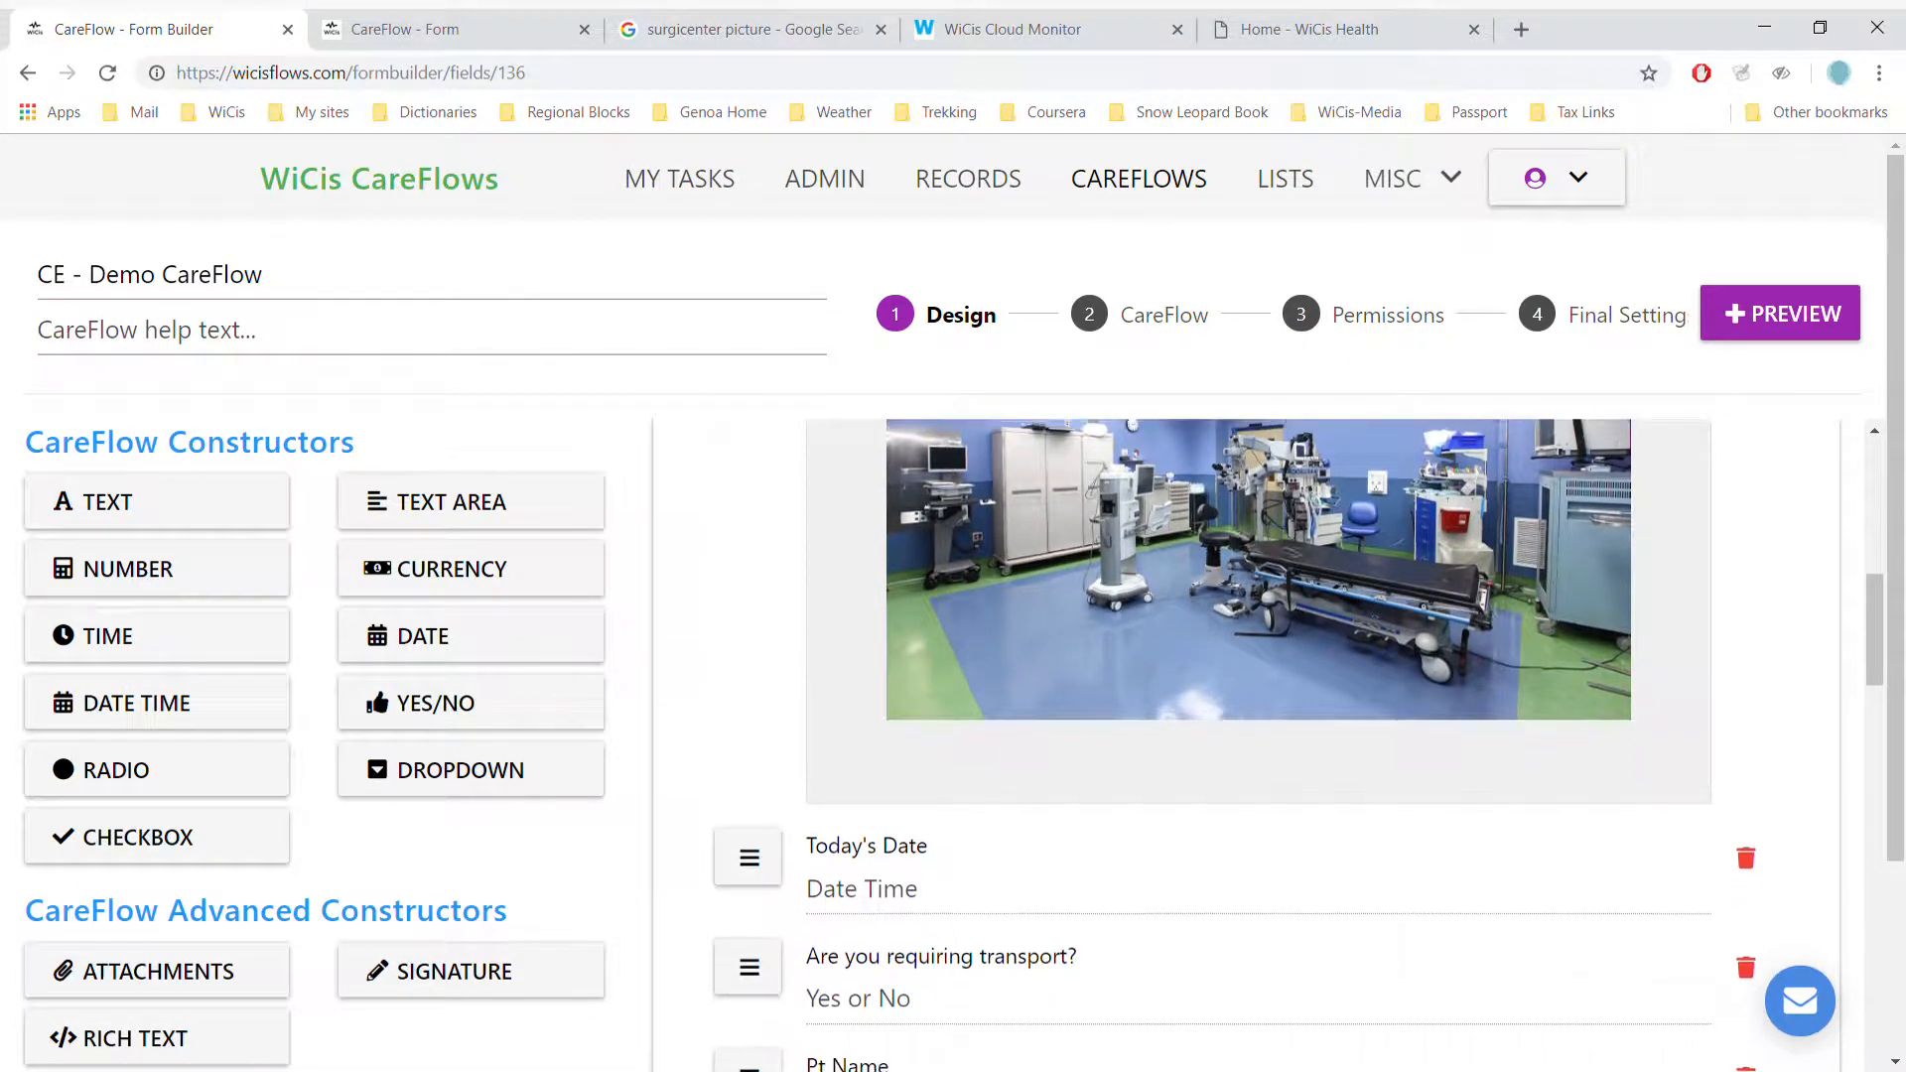
{"action": "scroll", "coordinate": [1259, 734], "scroll_direction": "down", "scroll_amount": 1}
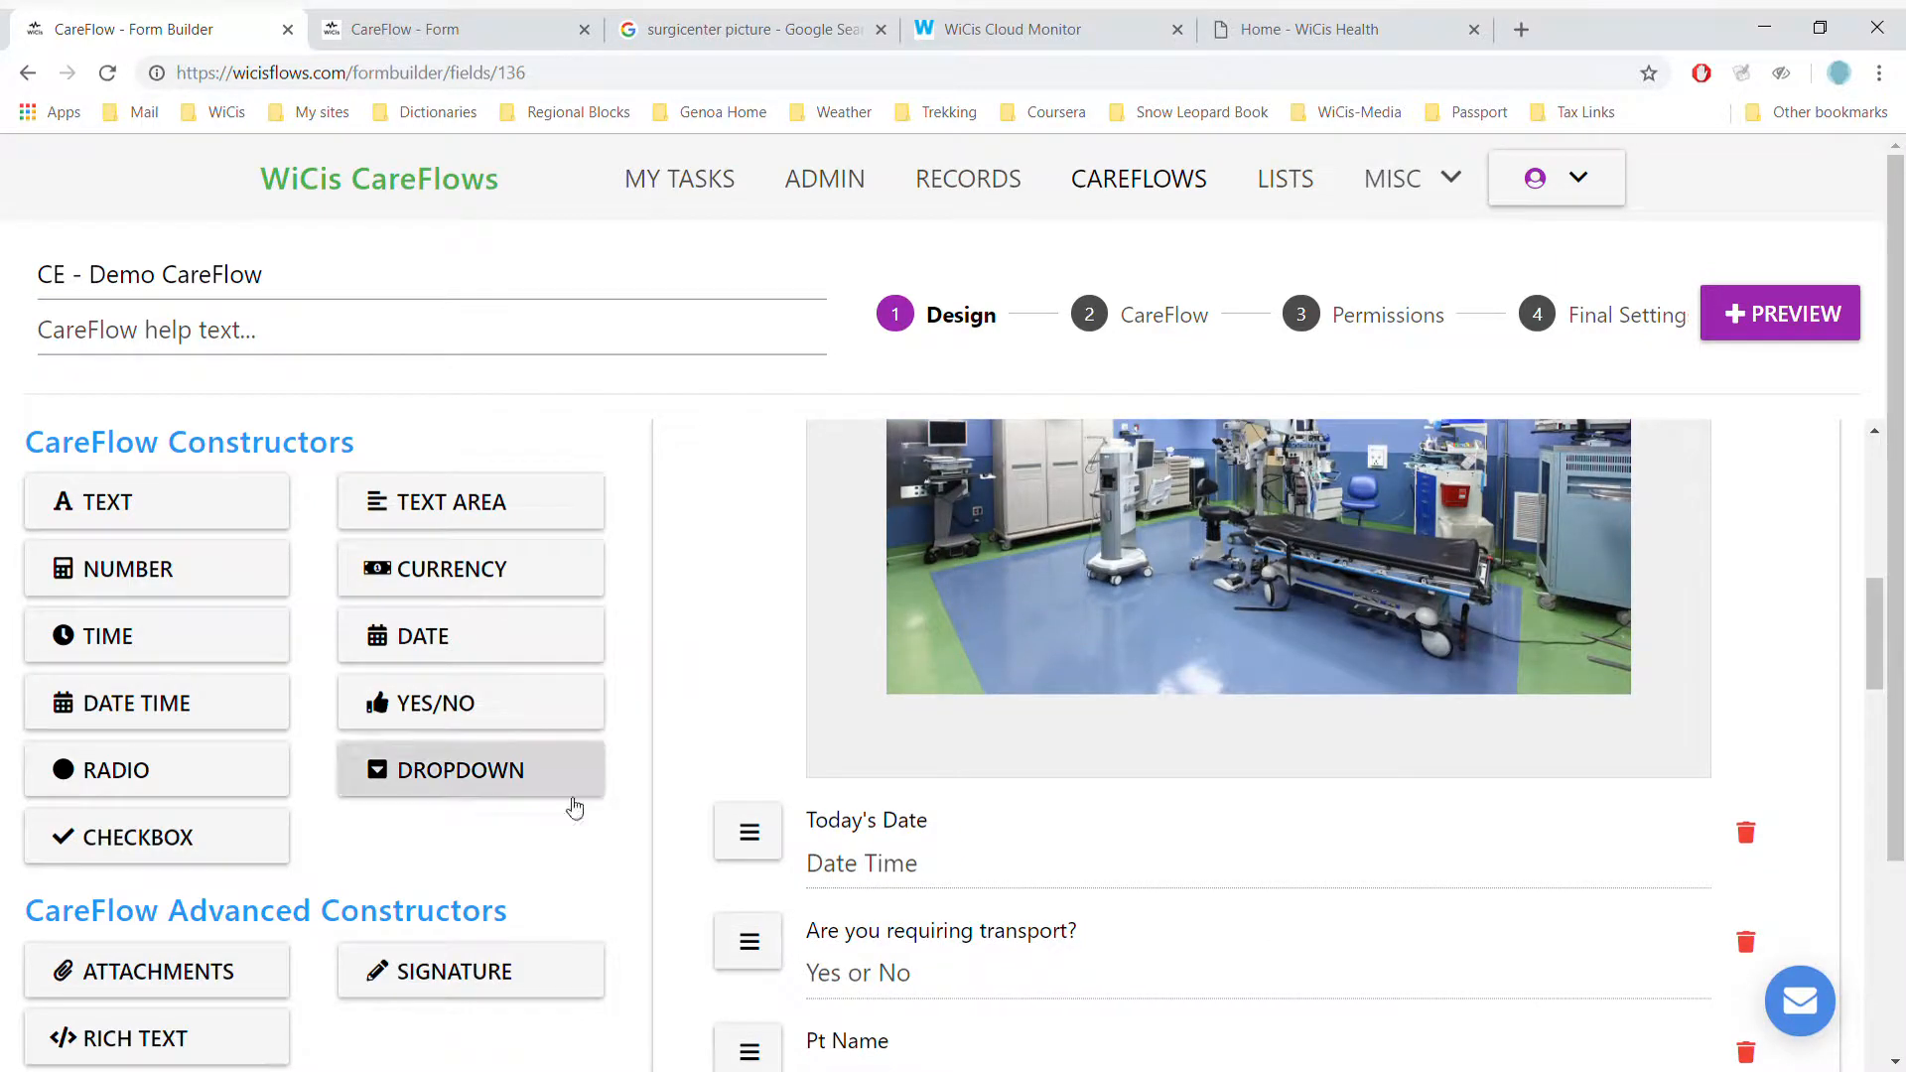
{"action": "left_click", "coordinate": [892, 874]}
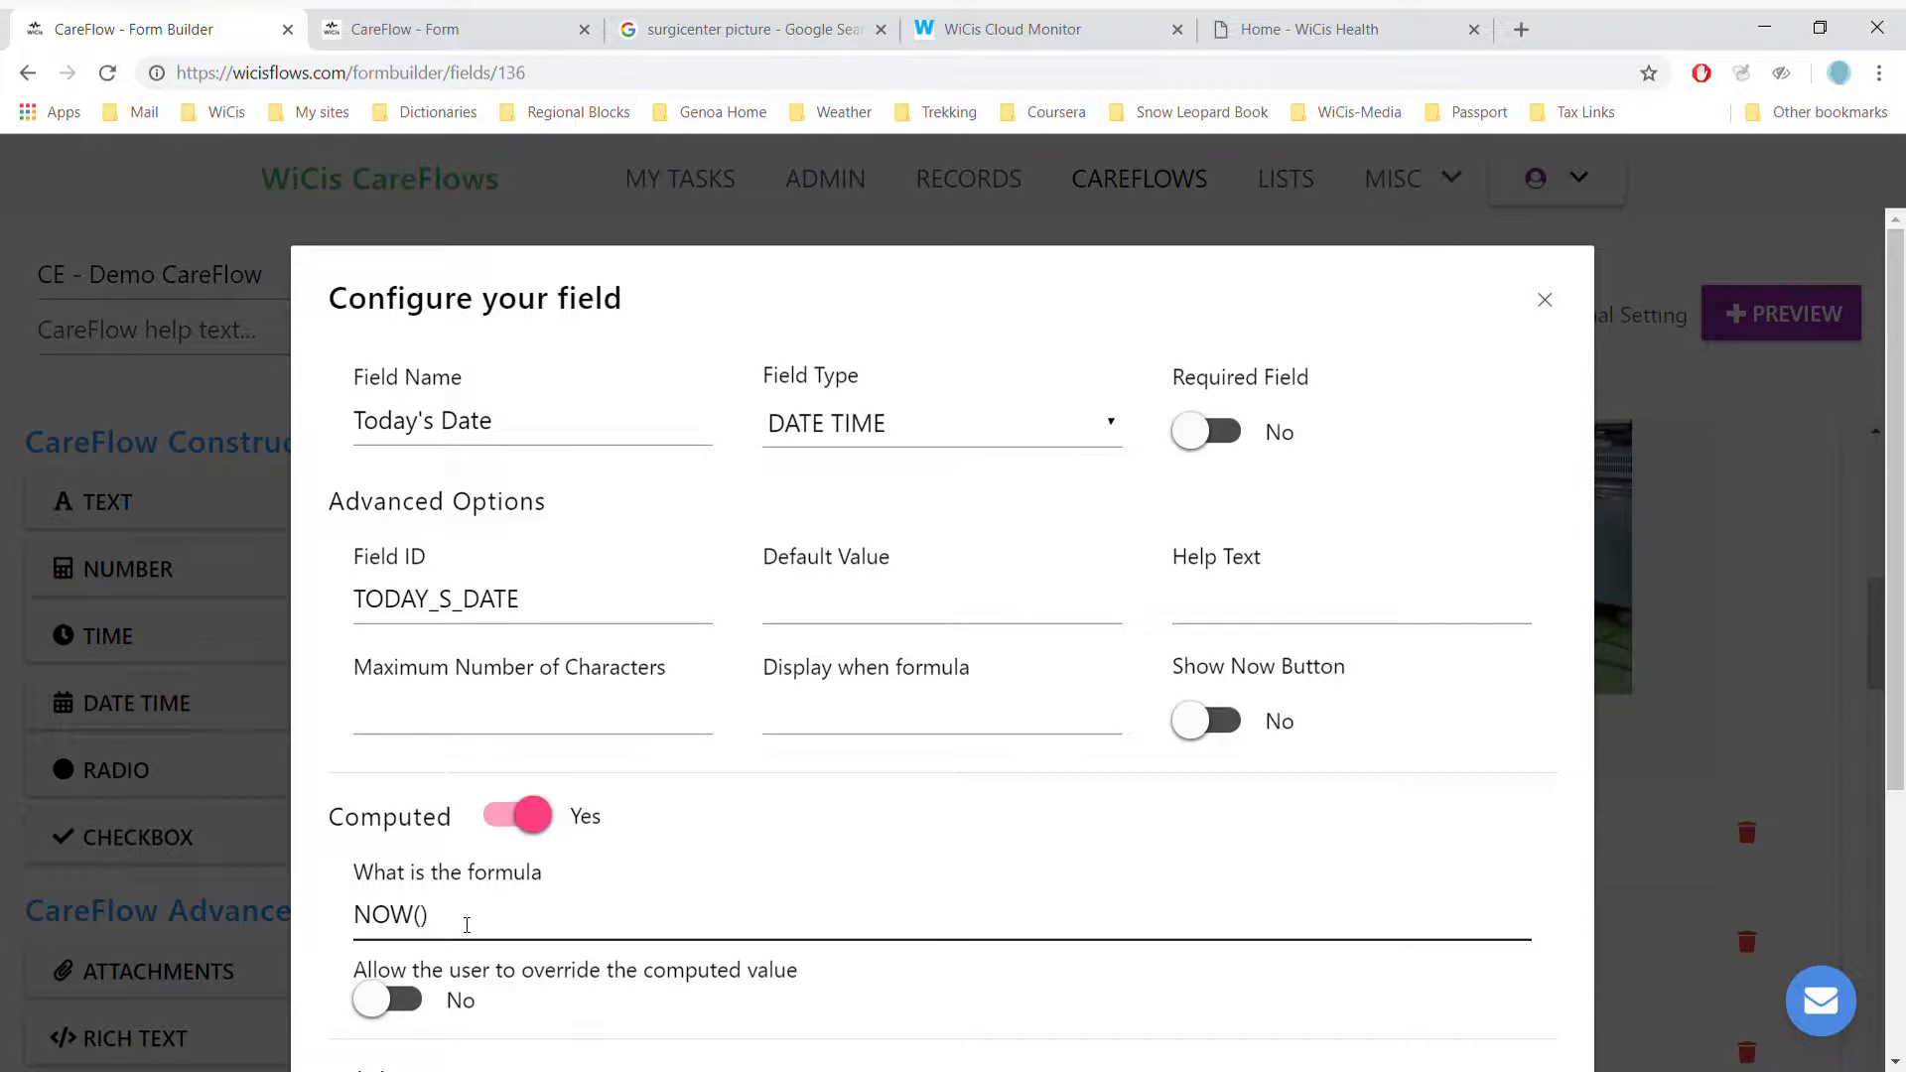
- Close the Today's Date configuration, keeping its NOW() formula unchanged
{"action": "scroll", "coordinate": [467, 925], "scroll_direction": "down", "scroll_amount": 3}
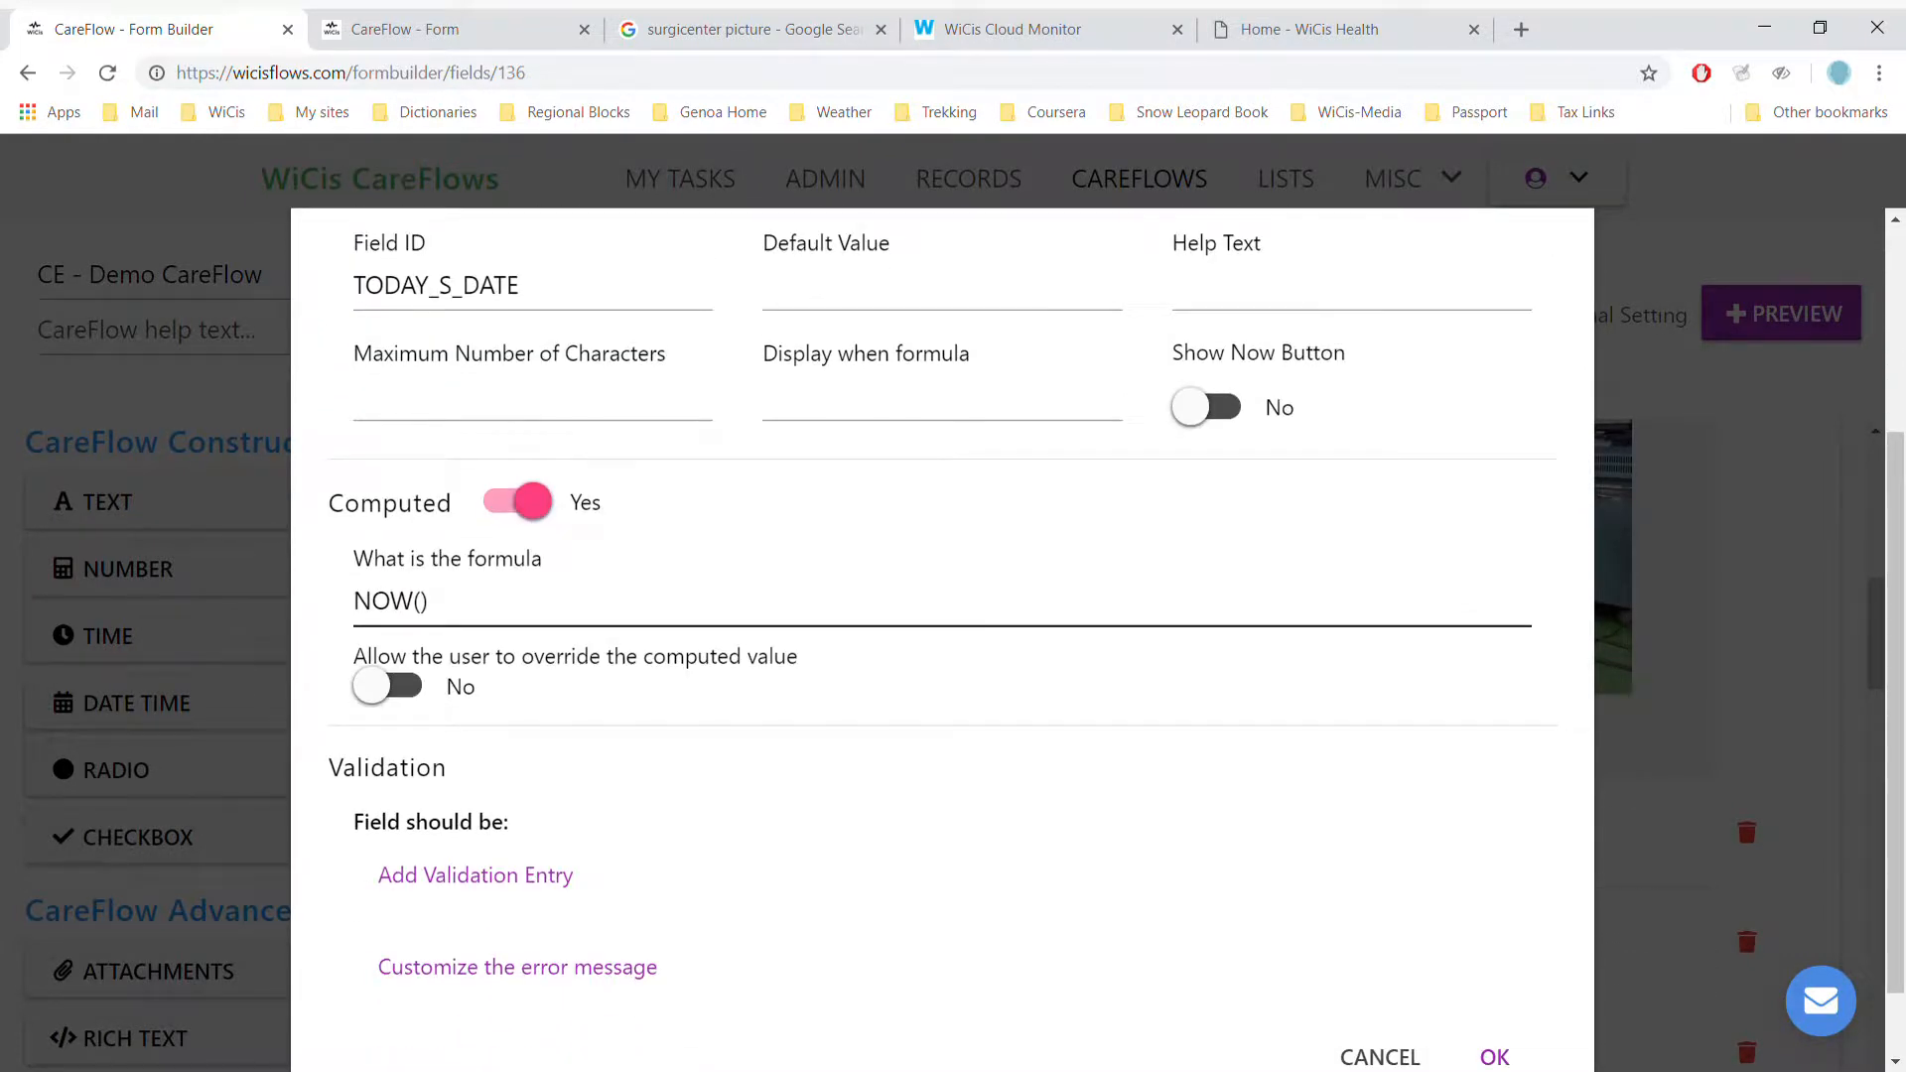
{"action": "left_click", "coordinate": [1494, 1058]}
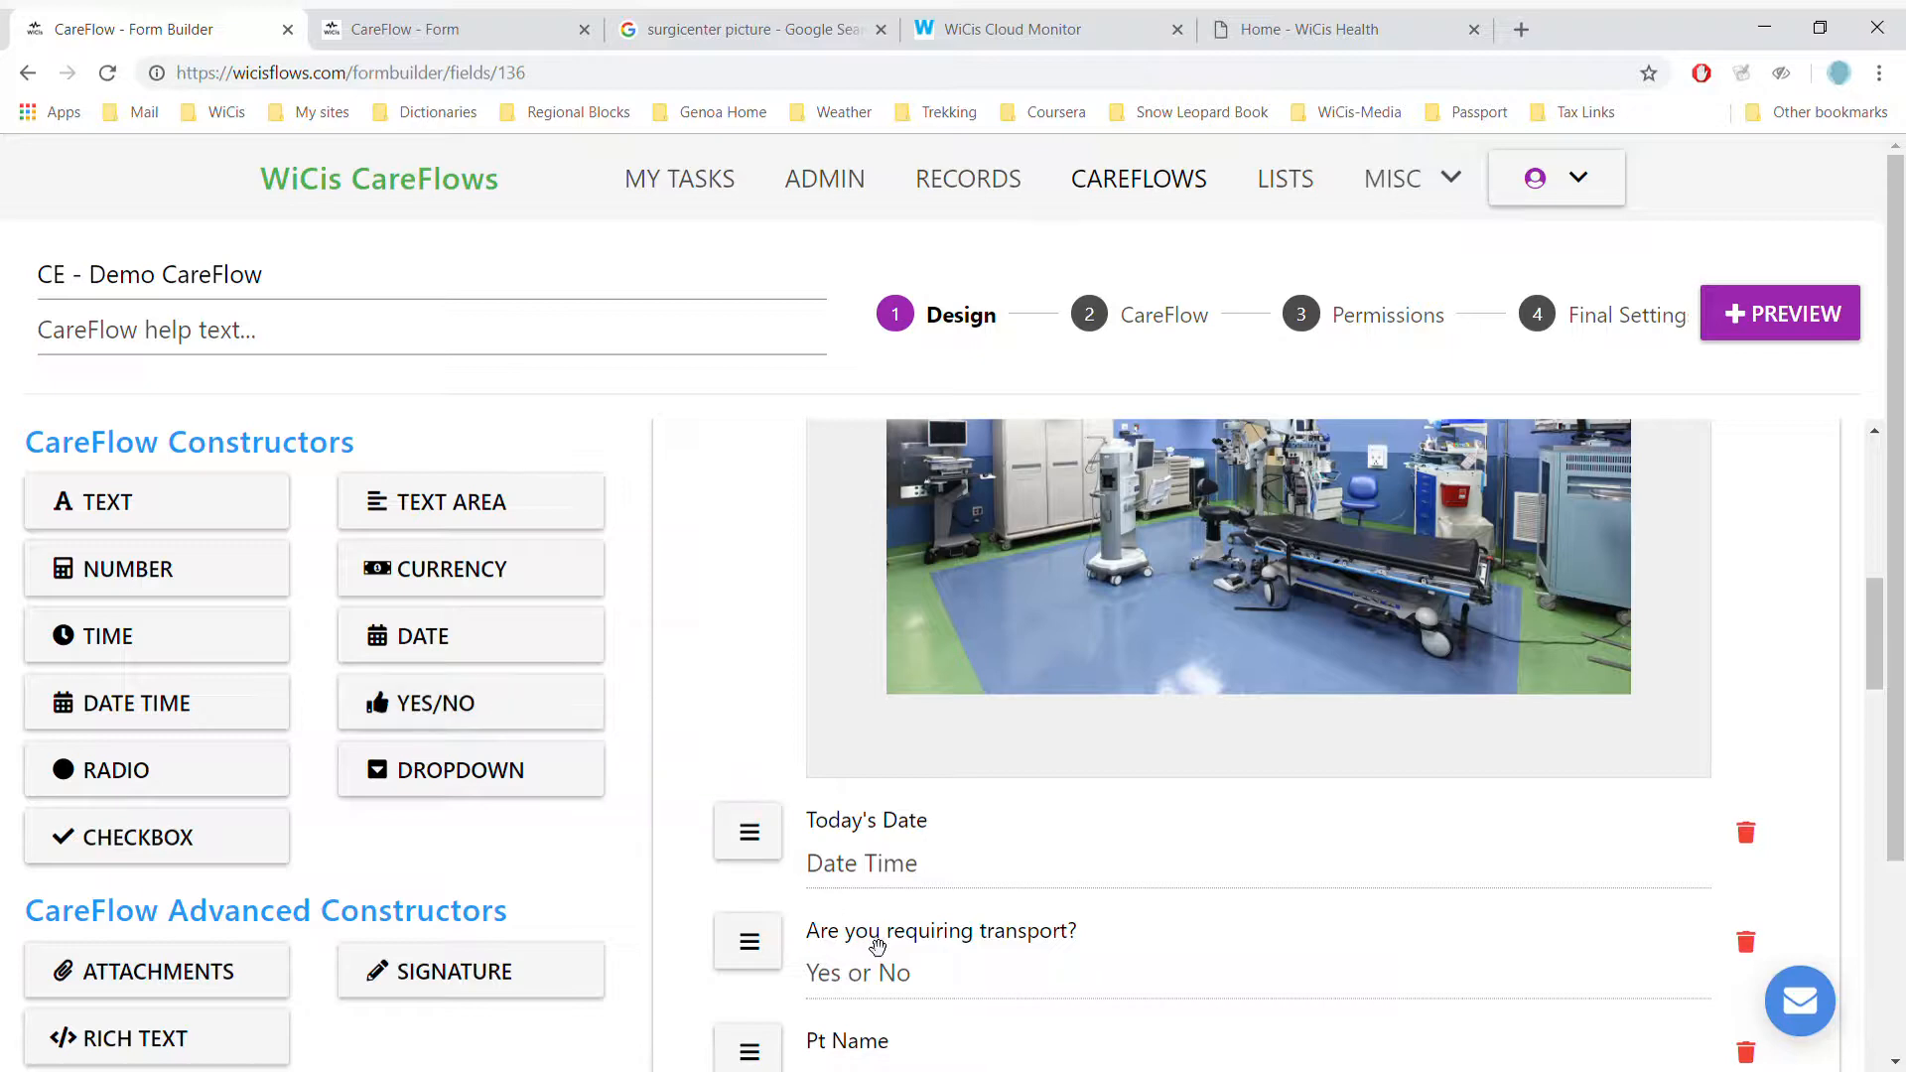
- Scroll down the field list and open the Dropdown Example field's configuration
{"action": "mouse_move", "coordinate": [913, 695]}
{"action": "left_mouse_down"}
{"action": "mouse_move", "coordinate": [911, 614]}
{"action": "mouse_move", "coordinate": [913, 716]}
{"action": "left_mouse_up"}
{"action": "scroll", "coordinate": [913, 695], "scroll_direction": "down", "scroll_amount": 1}
{"action": "scroll", "coordinate": [1591, 757], "scroll_direction": "down", "scroll_amount": 2}
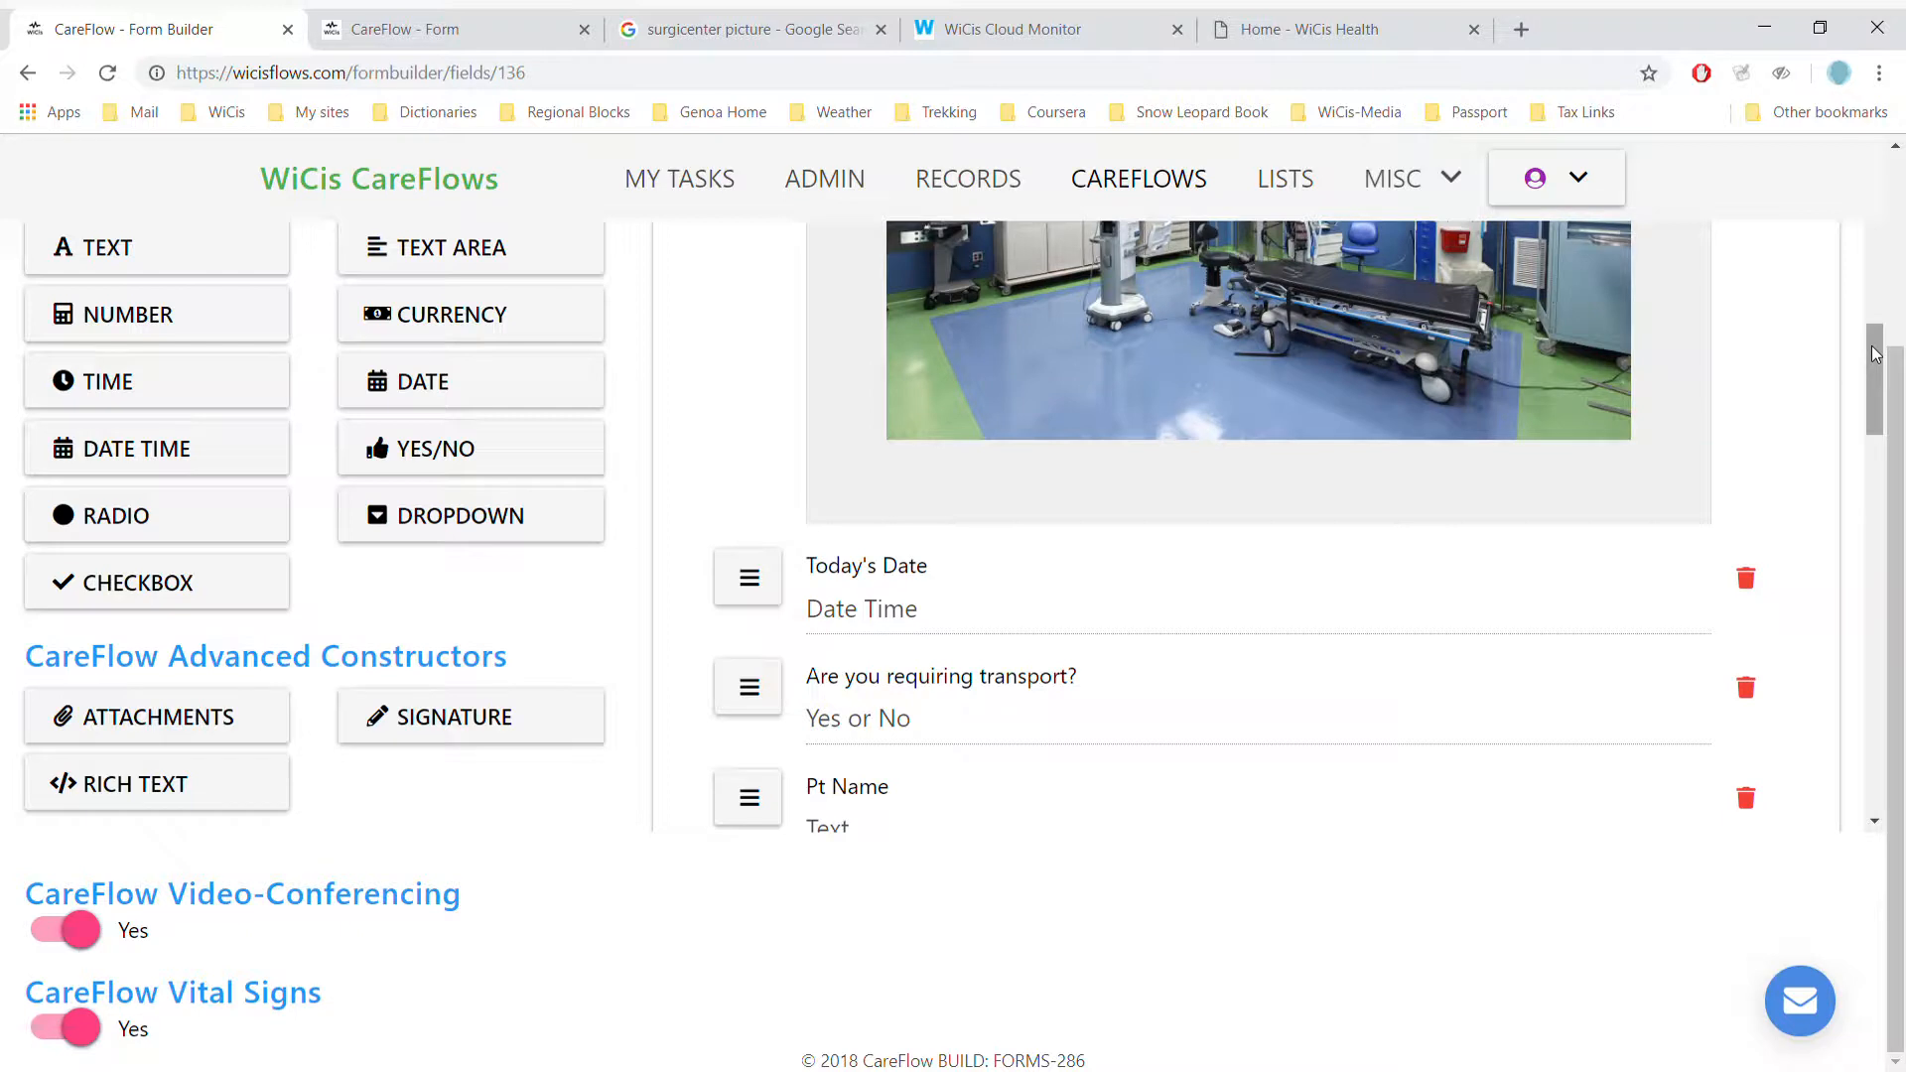
{"action": "left_click_drag", "start_coordinate": [1872, 349], "coordinate": [1876, 430]}
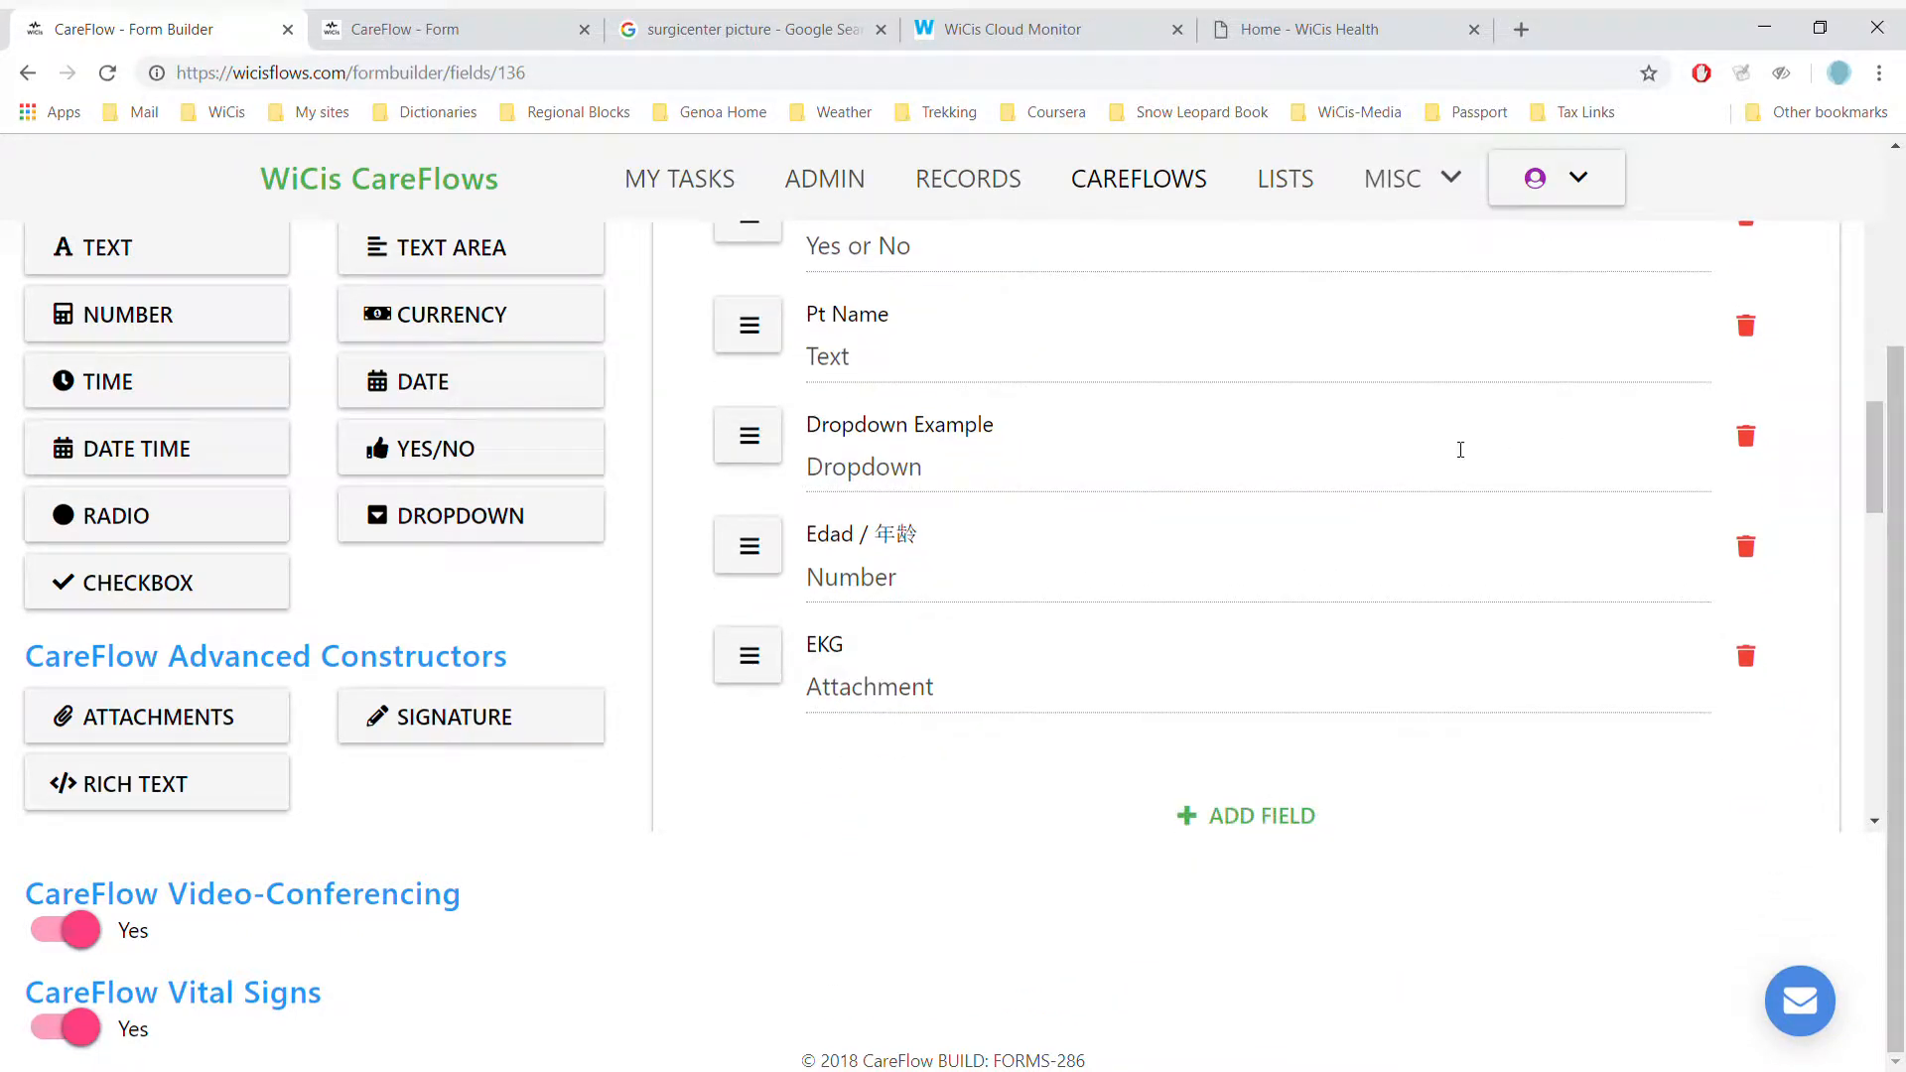
{"action": "left_click", "coordinate": [938, 471]}
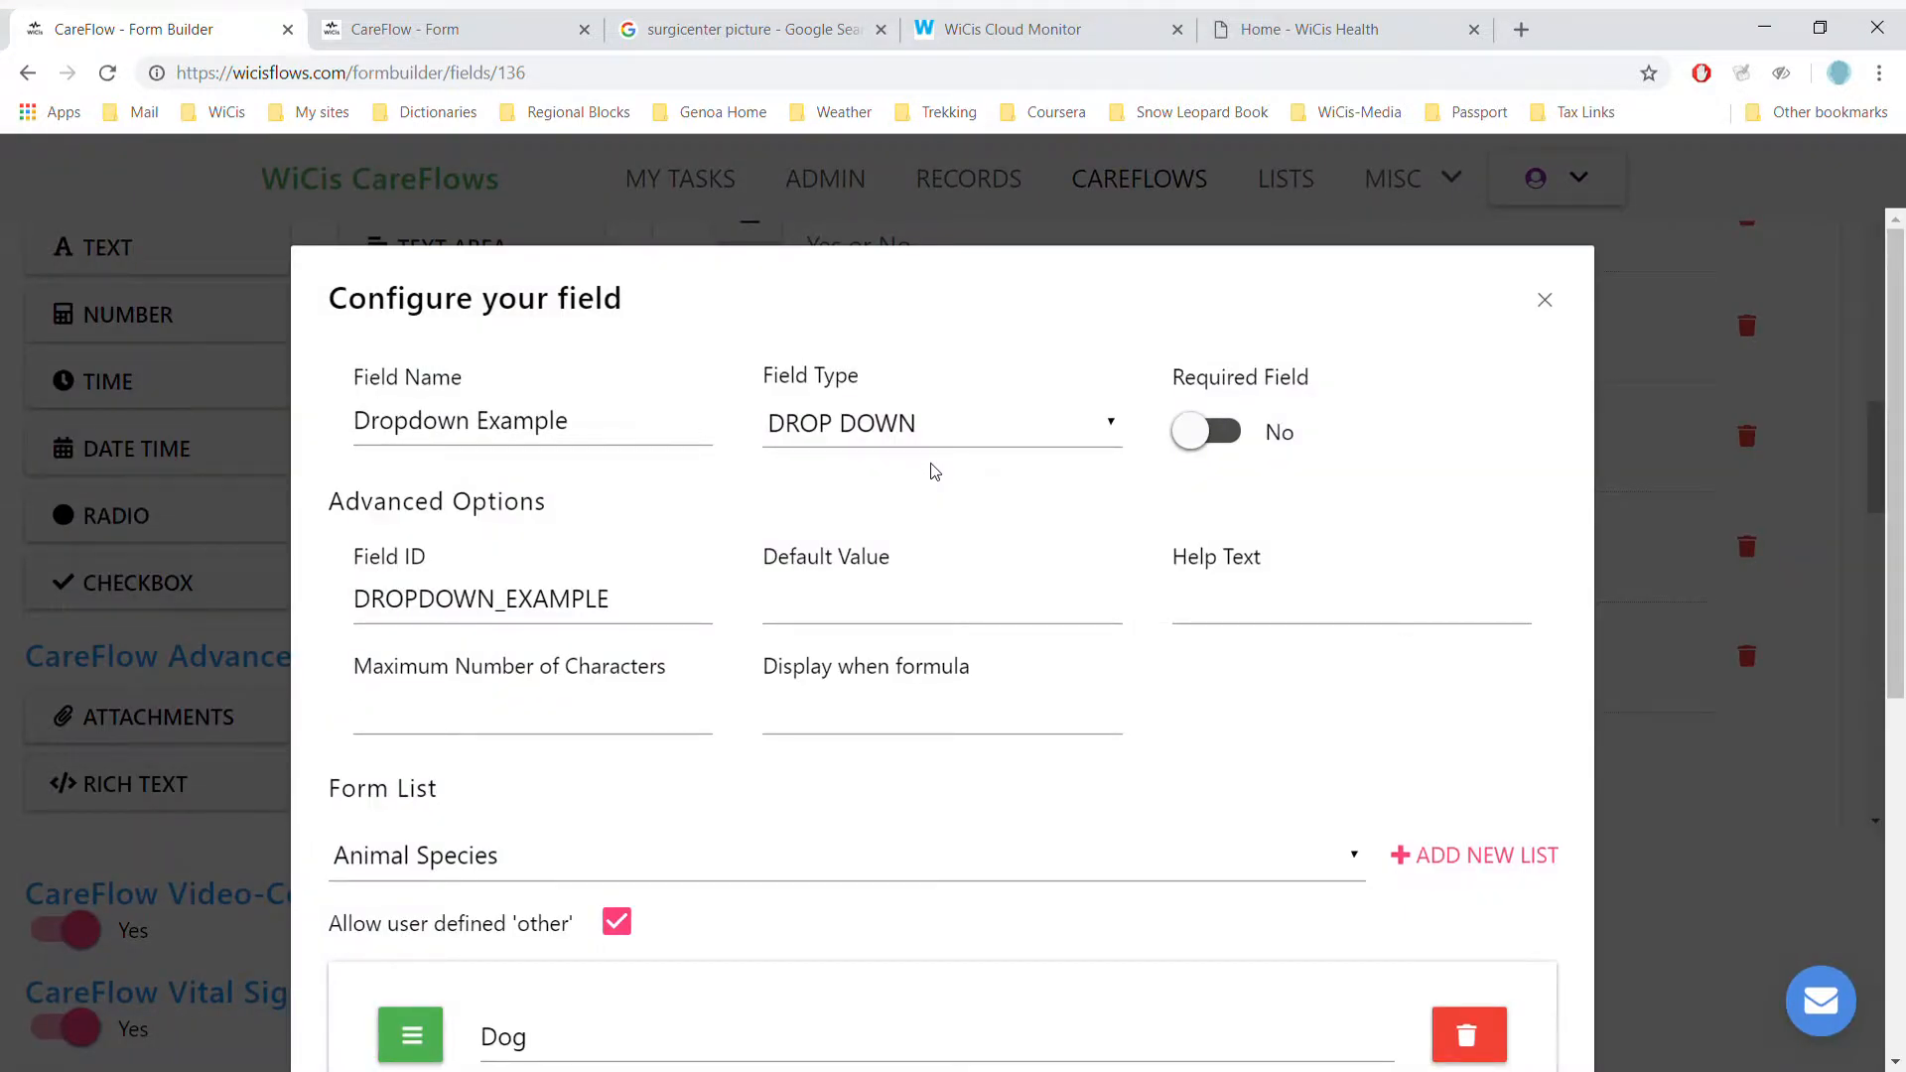
- Review the Animal Species entries and other available lists, then close Dropdown Example unchanged
{"action": "scroll", "coordinate": [934, 470], "scroll_direction": "down", "scroll_amount": 2}
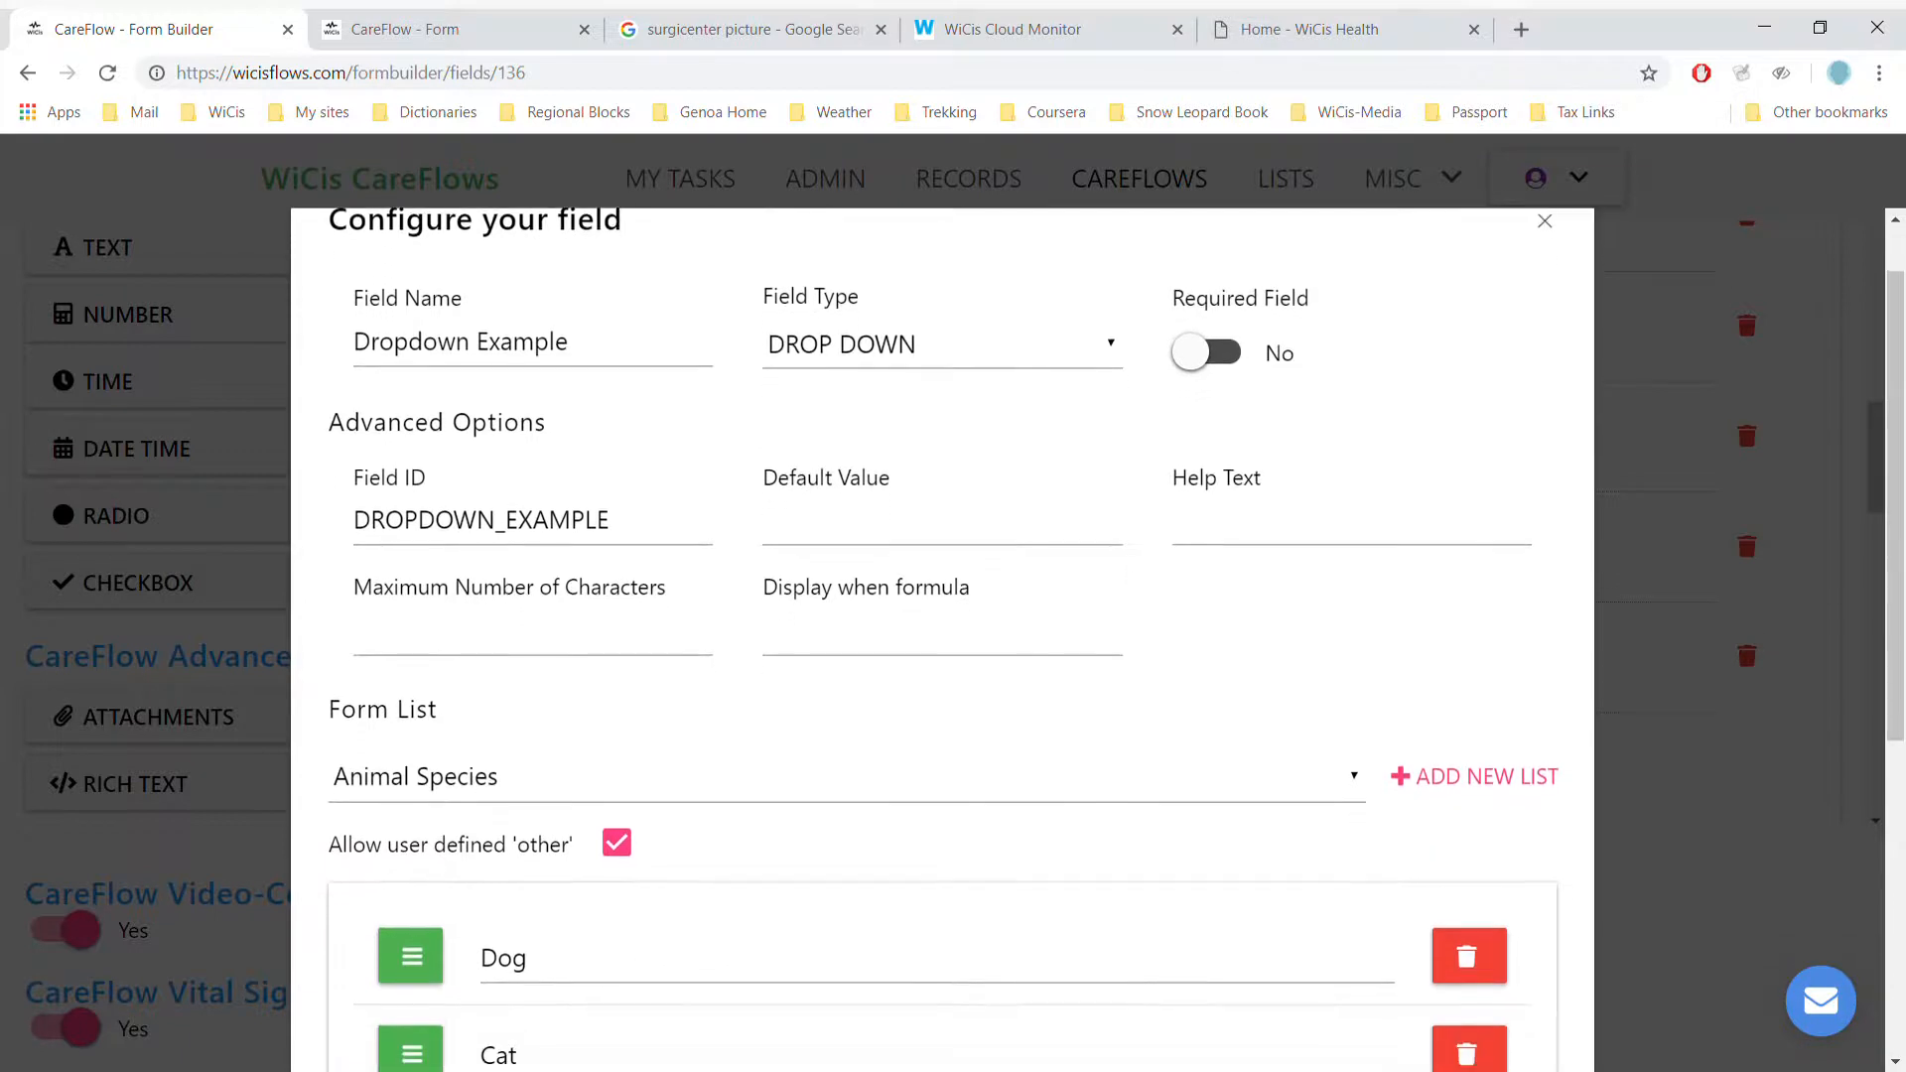
{"action": "scroll", "coordinate": [942, 640], "scroll_direction": "down", "scroll_amount": 1}
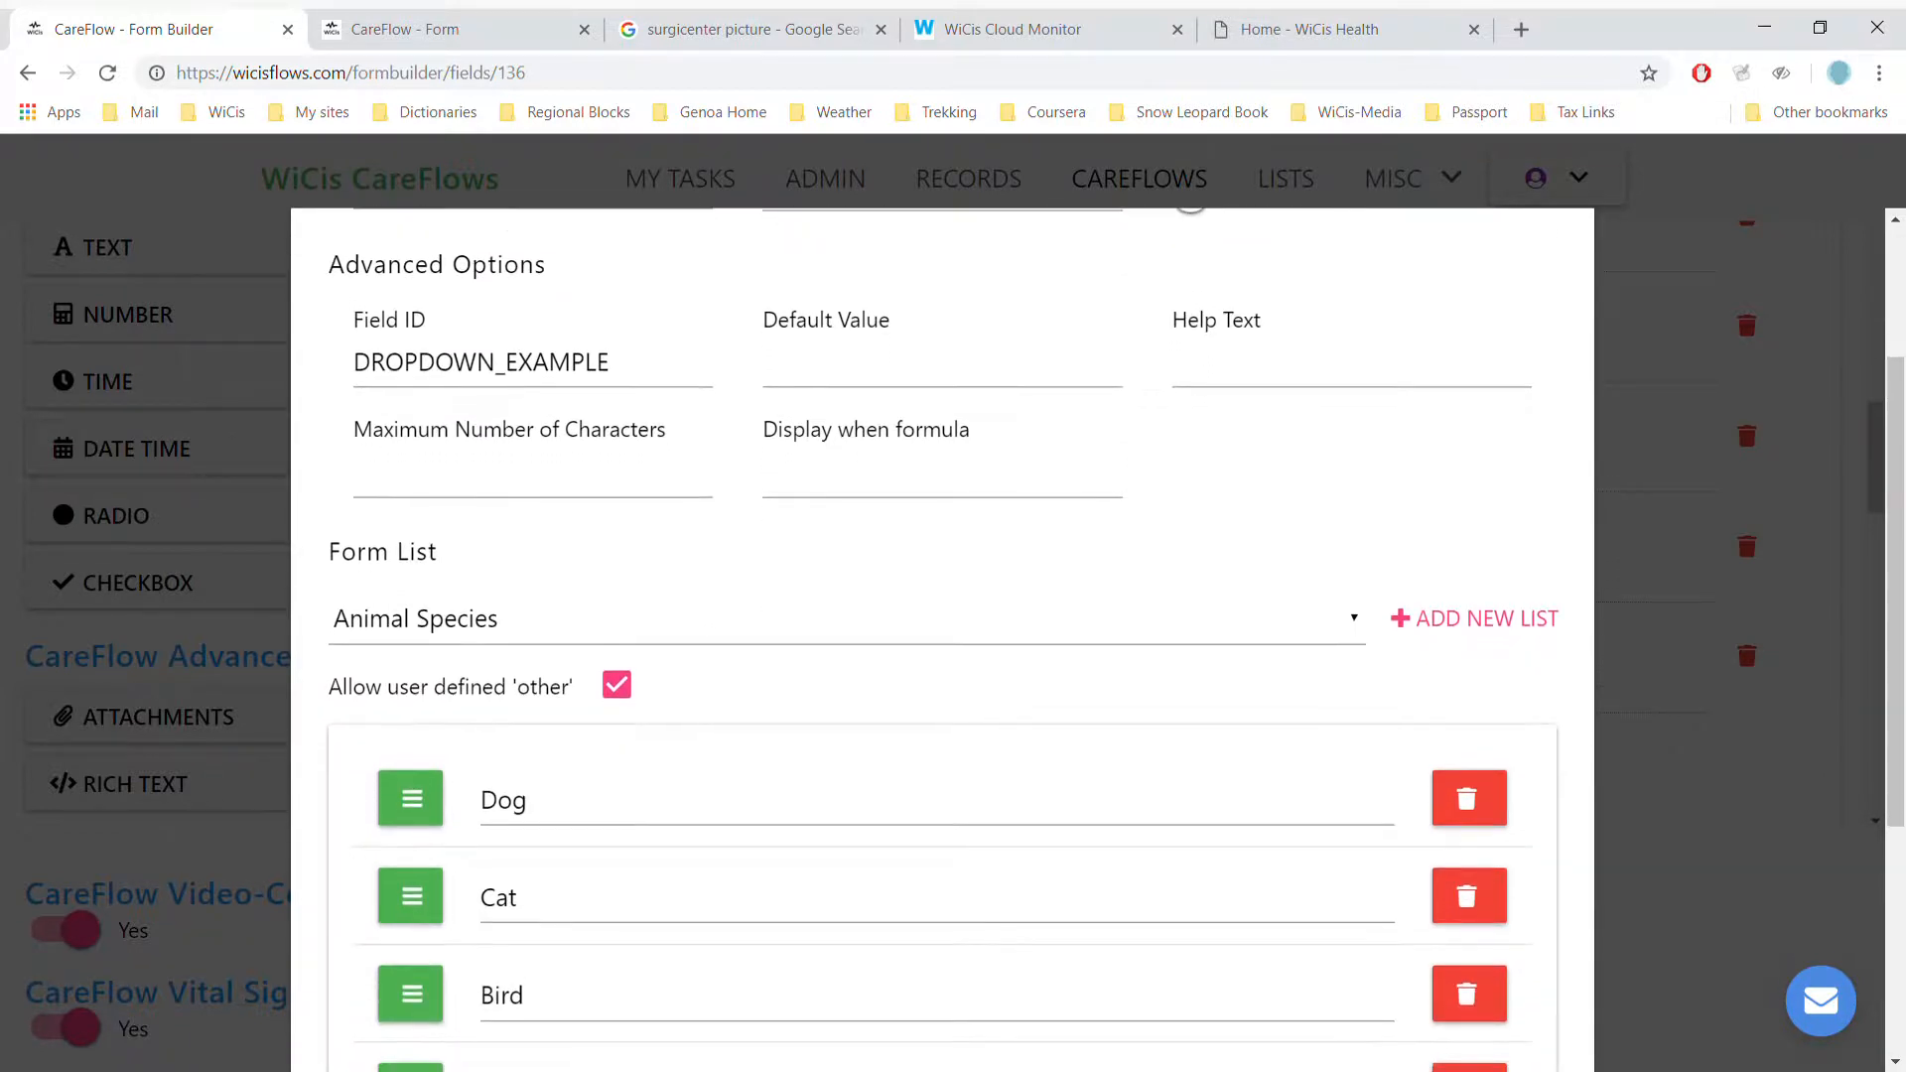
{"action": "scroll", "coordinate": [942, 641], "scroll_direction": "down", "scroll_amount": 2}
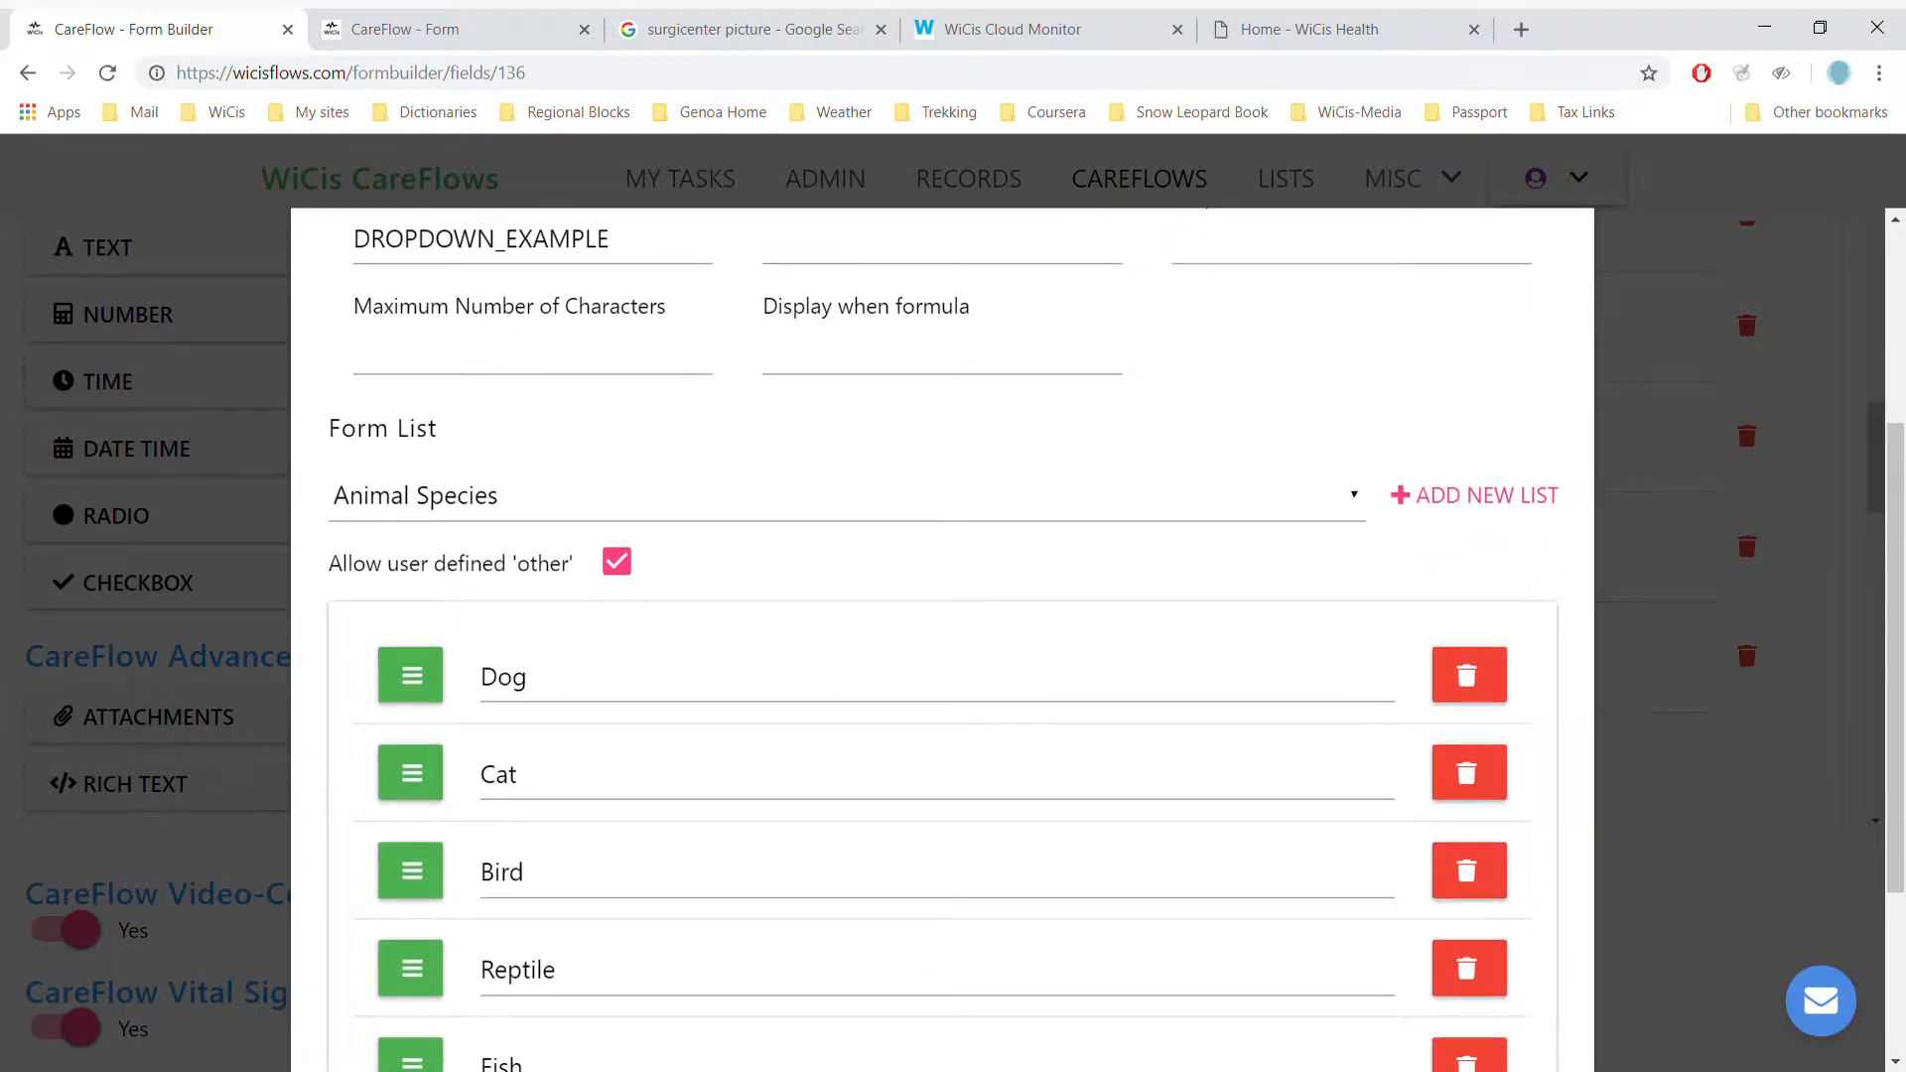
{"action": "scroll", "coordinate": [942, 640], "scroll_direction": "down", "scroll_amount": 2}
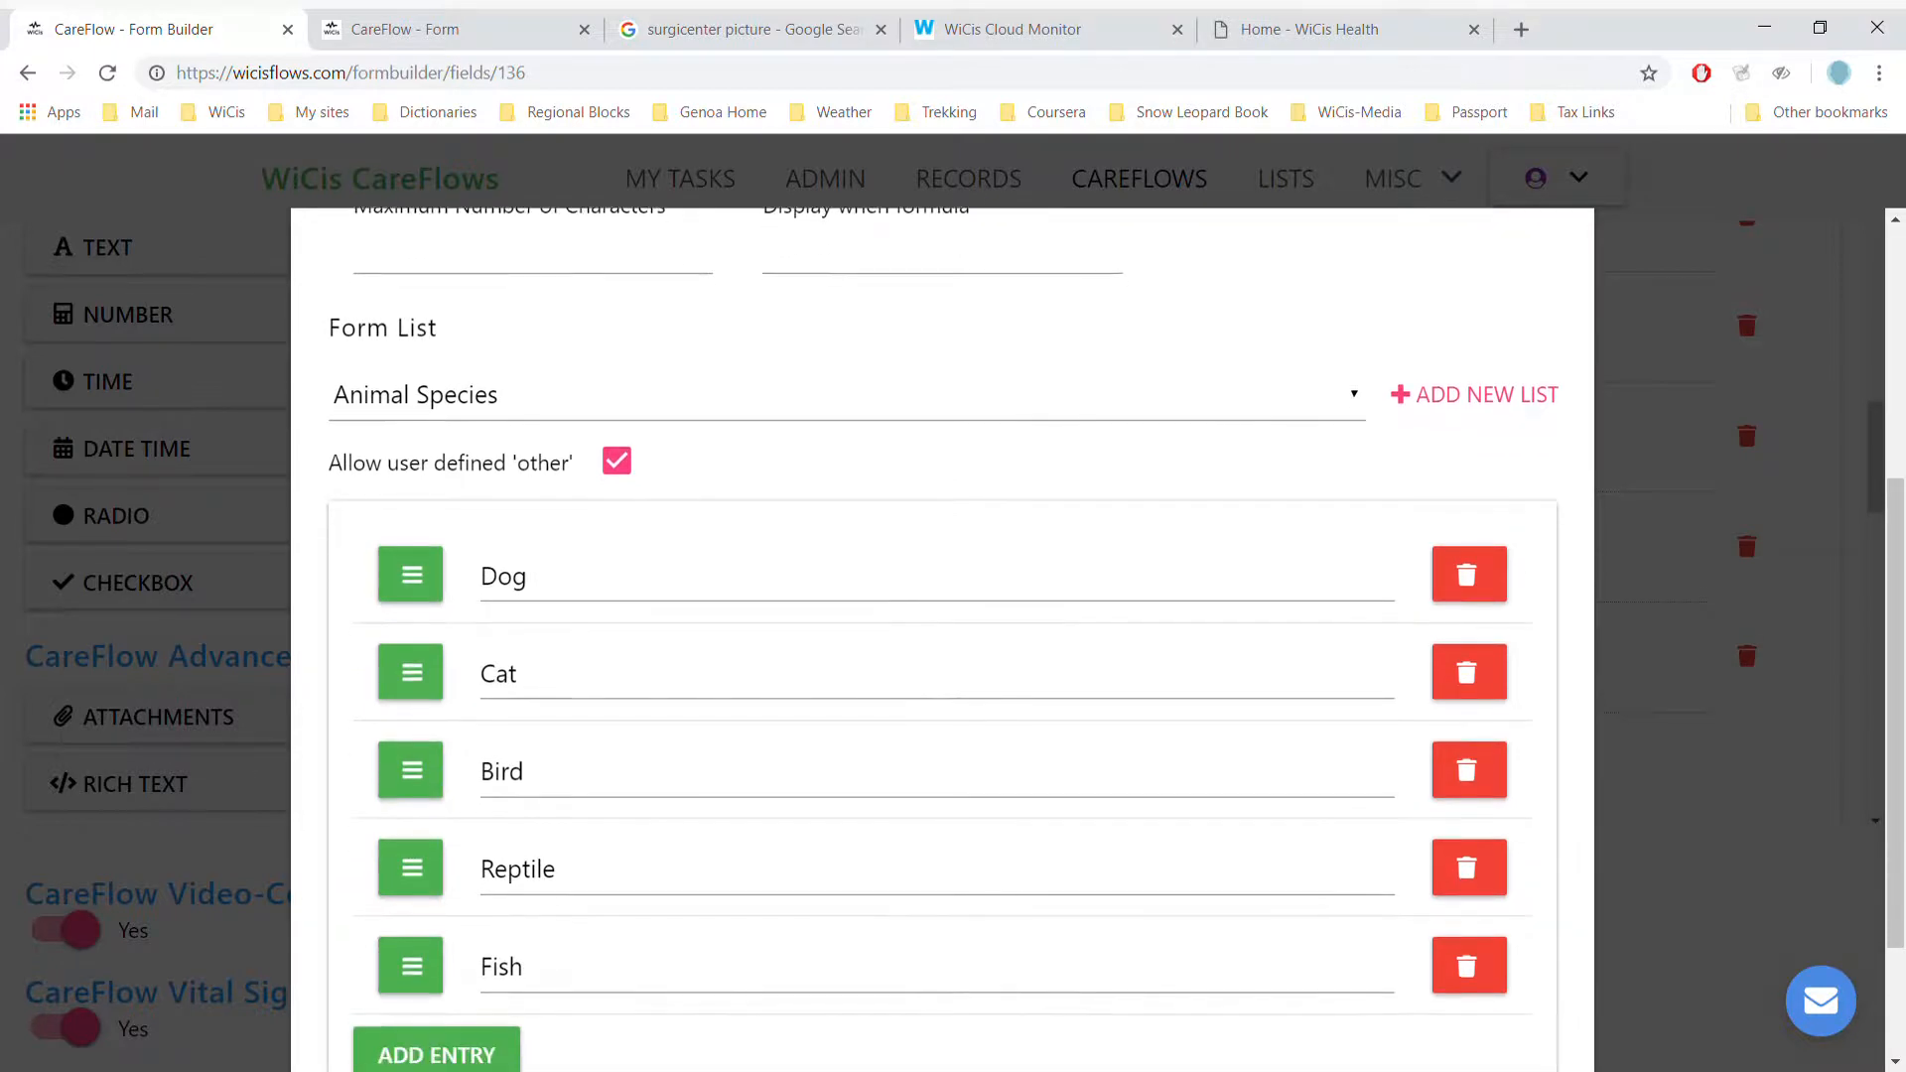
{"action": "scroll", "coordinate": [942, 640], "scroll_direction": "down", "scroll_amount": 1}
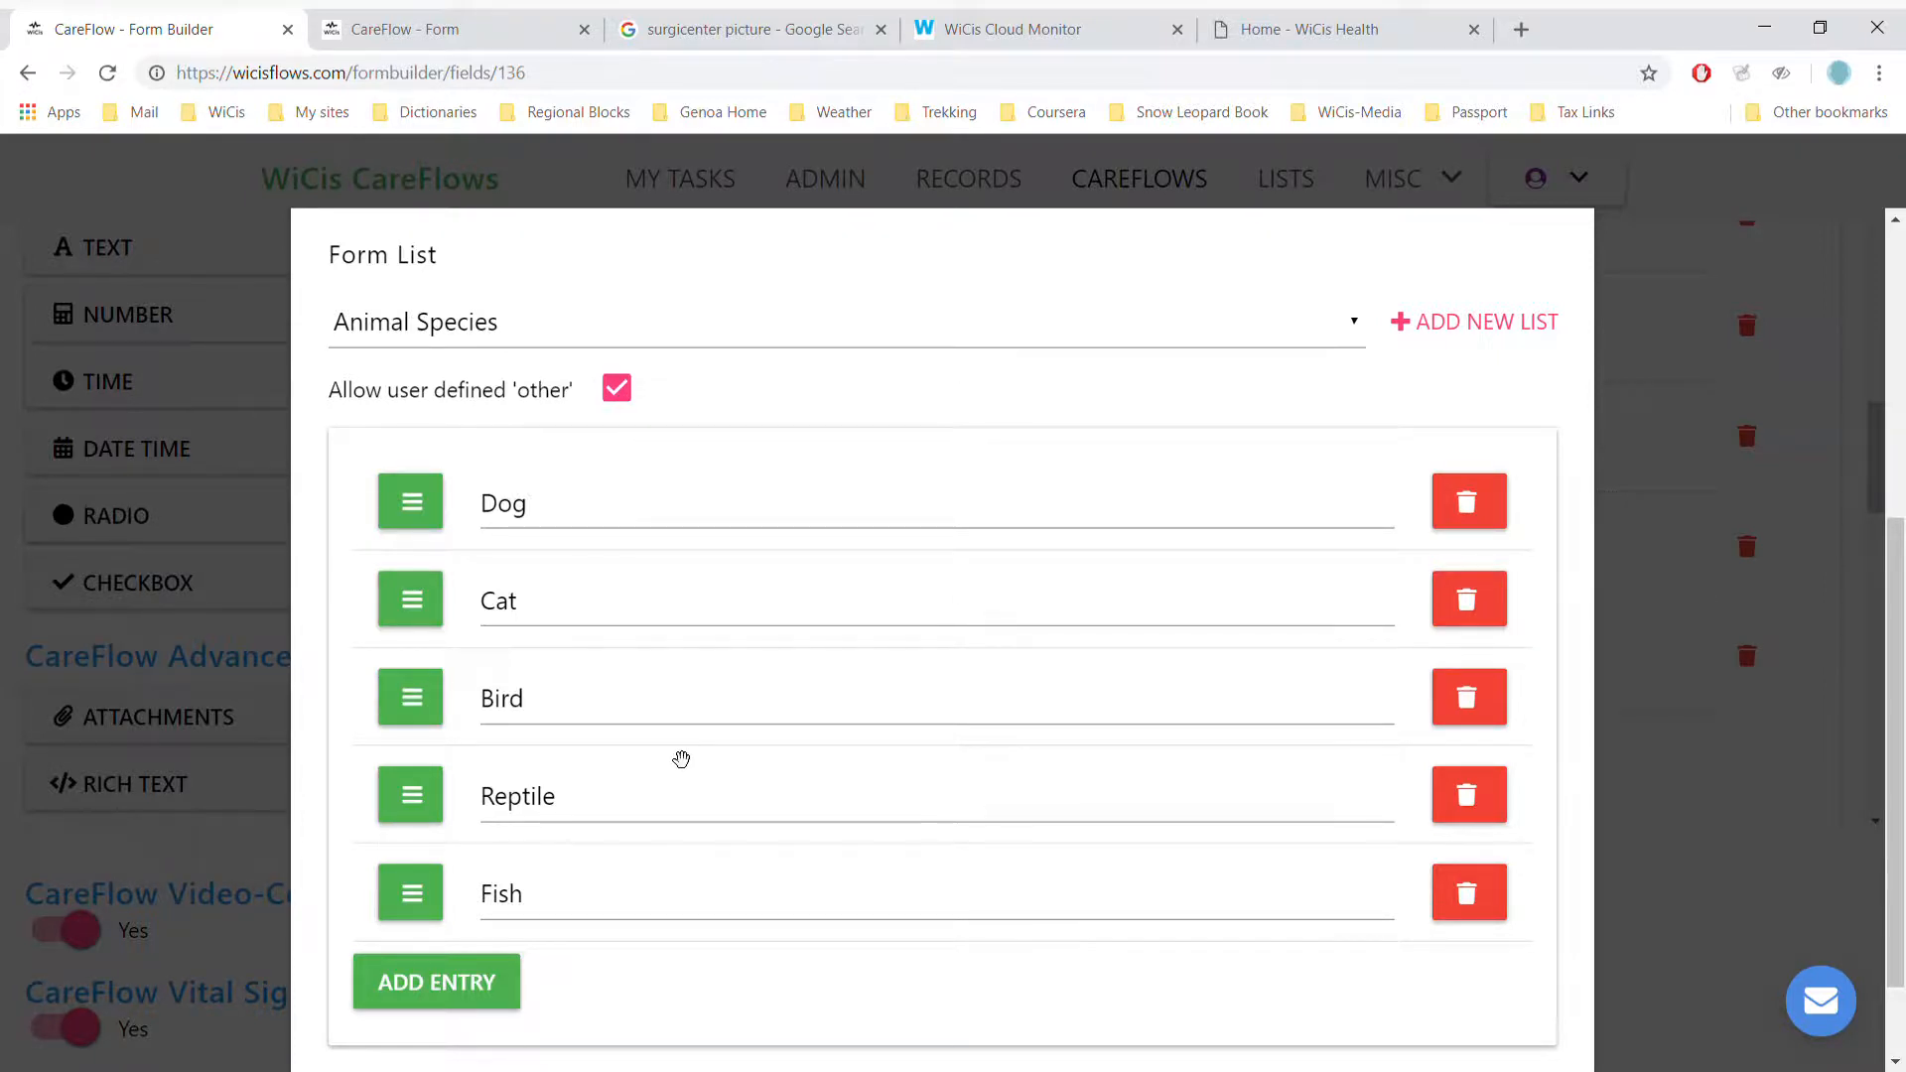
{"action": "scroll", "coordinate": [681, 759], "scroll_direction": "down", "scroll_amount": 2}
{"action": "scroll", "coordinate": [681, 760], "scroll_direction": "up", "scroll_amount": 2}
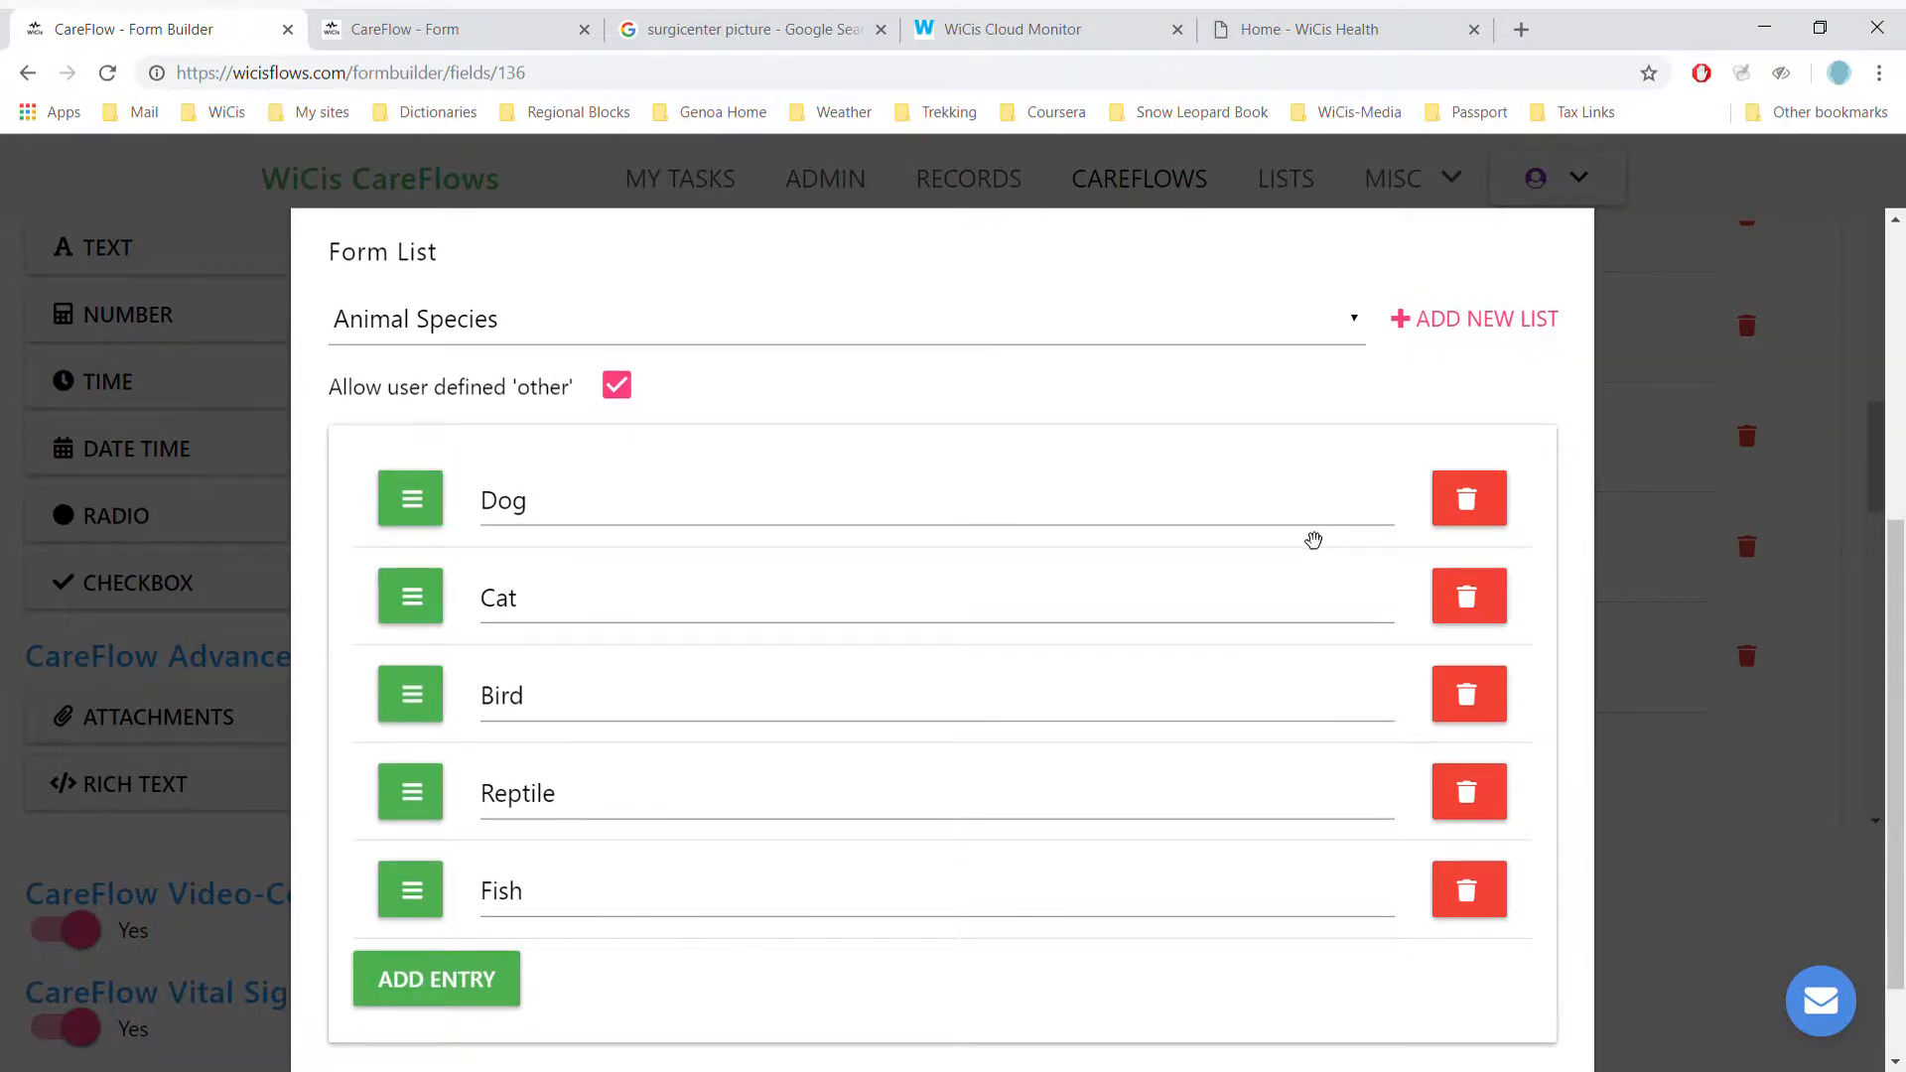
{"action": "left_click", "coordinate": [1355, 331]}
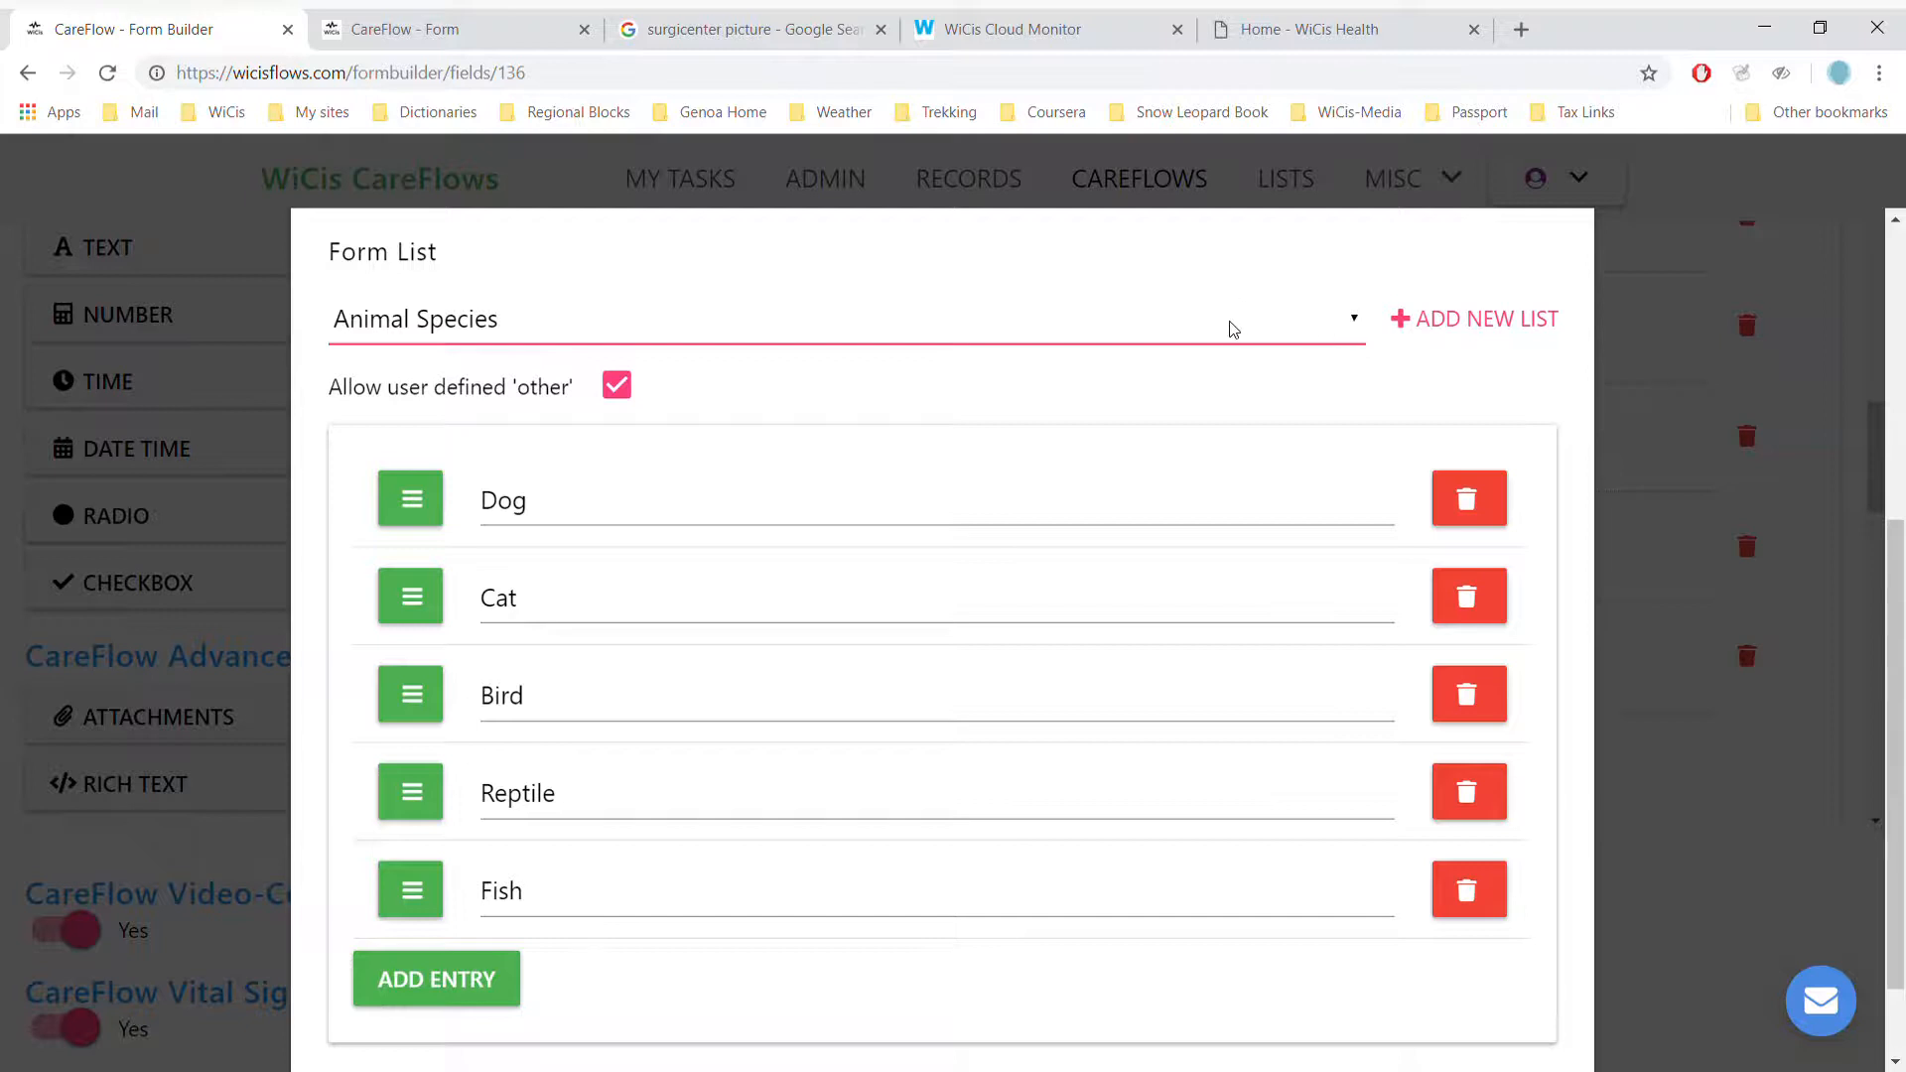
{"action": "scroll", "coordinate": [1233, 329], "scroll_direction": "down", "scroll_amount": 1}
{"action": "key", "text": "Escape"}
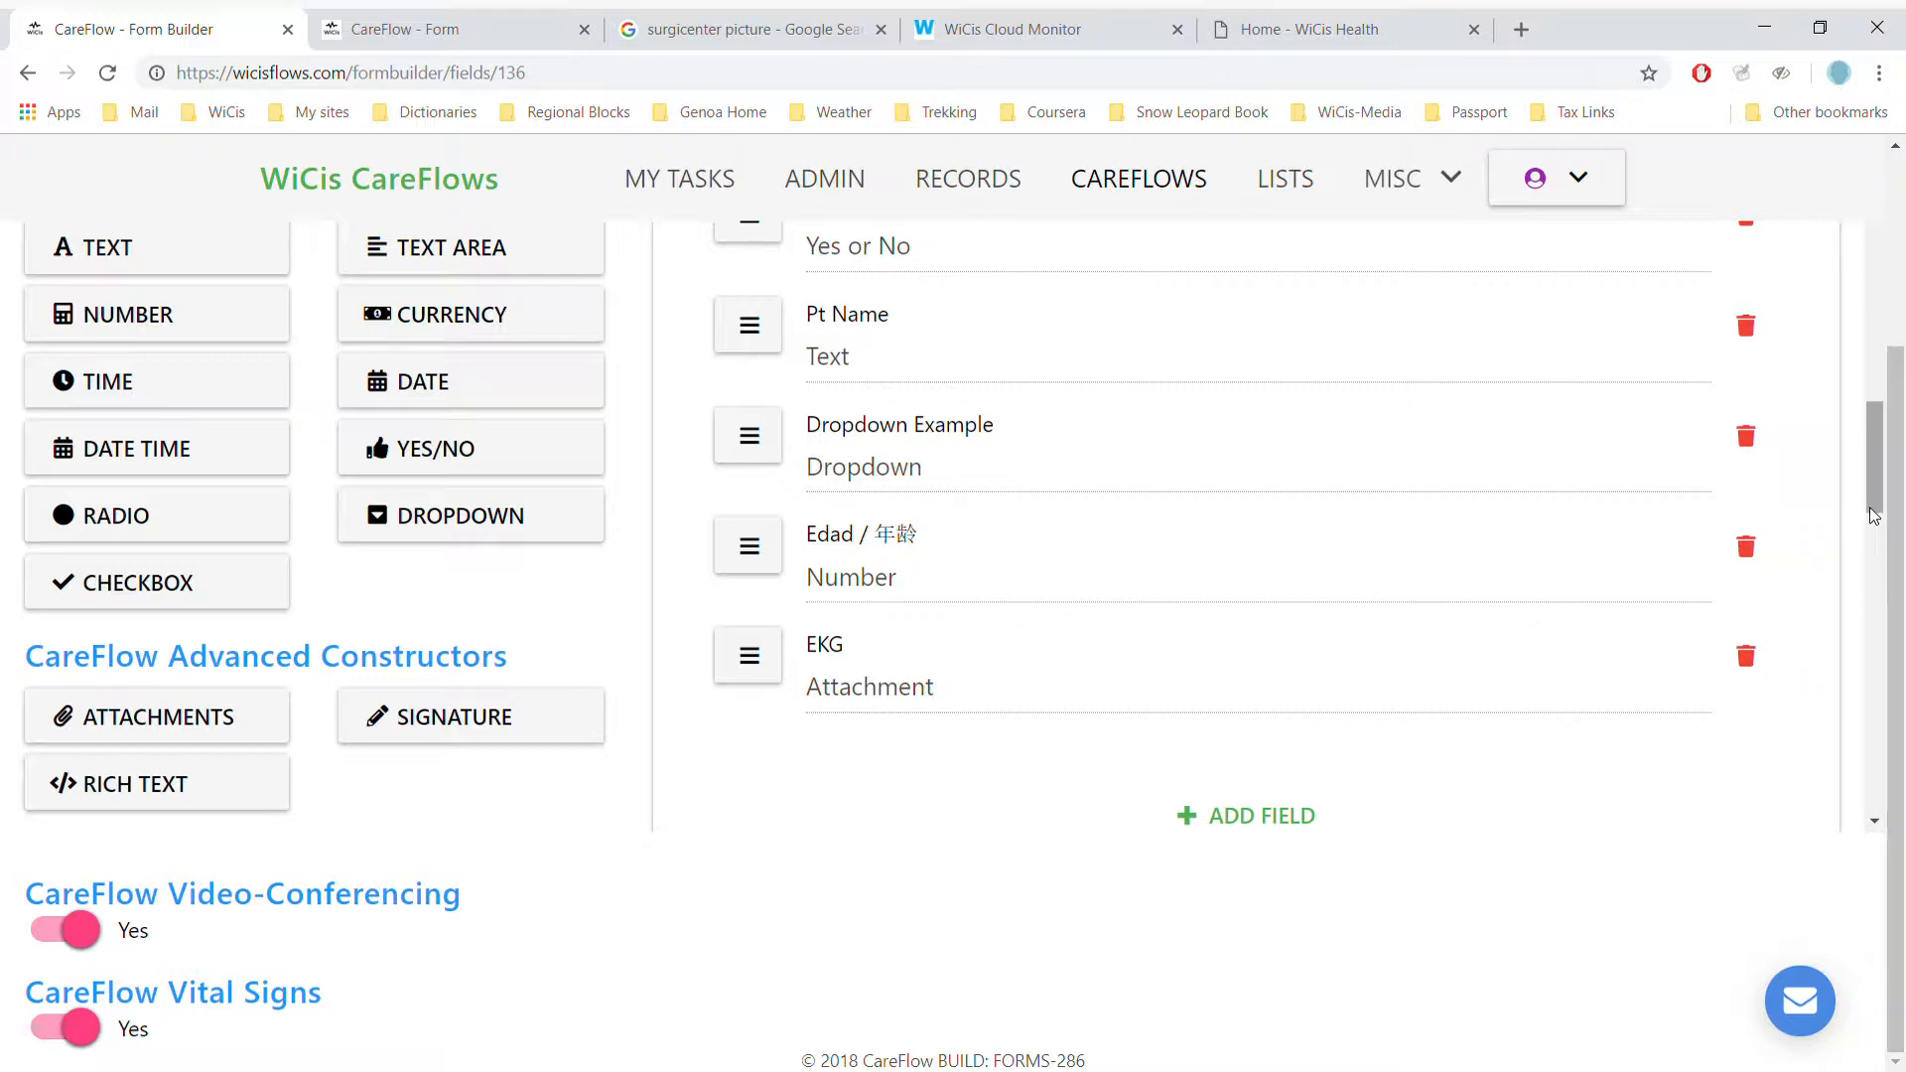
- Scroll to the PMH section, review the Meds field's Drugs list, and close it
{"action": "left_click_drag", "start_coordinate": [1871, 515], "coordinate": [1871, 645]}
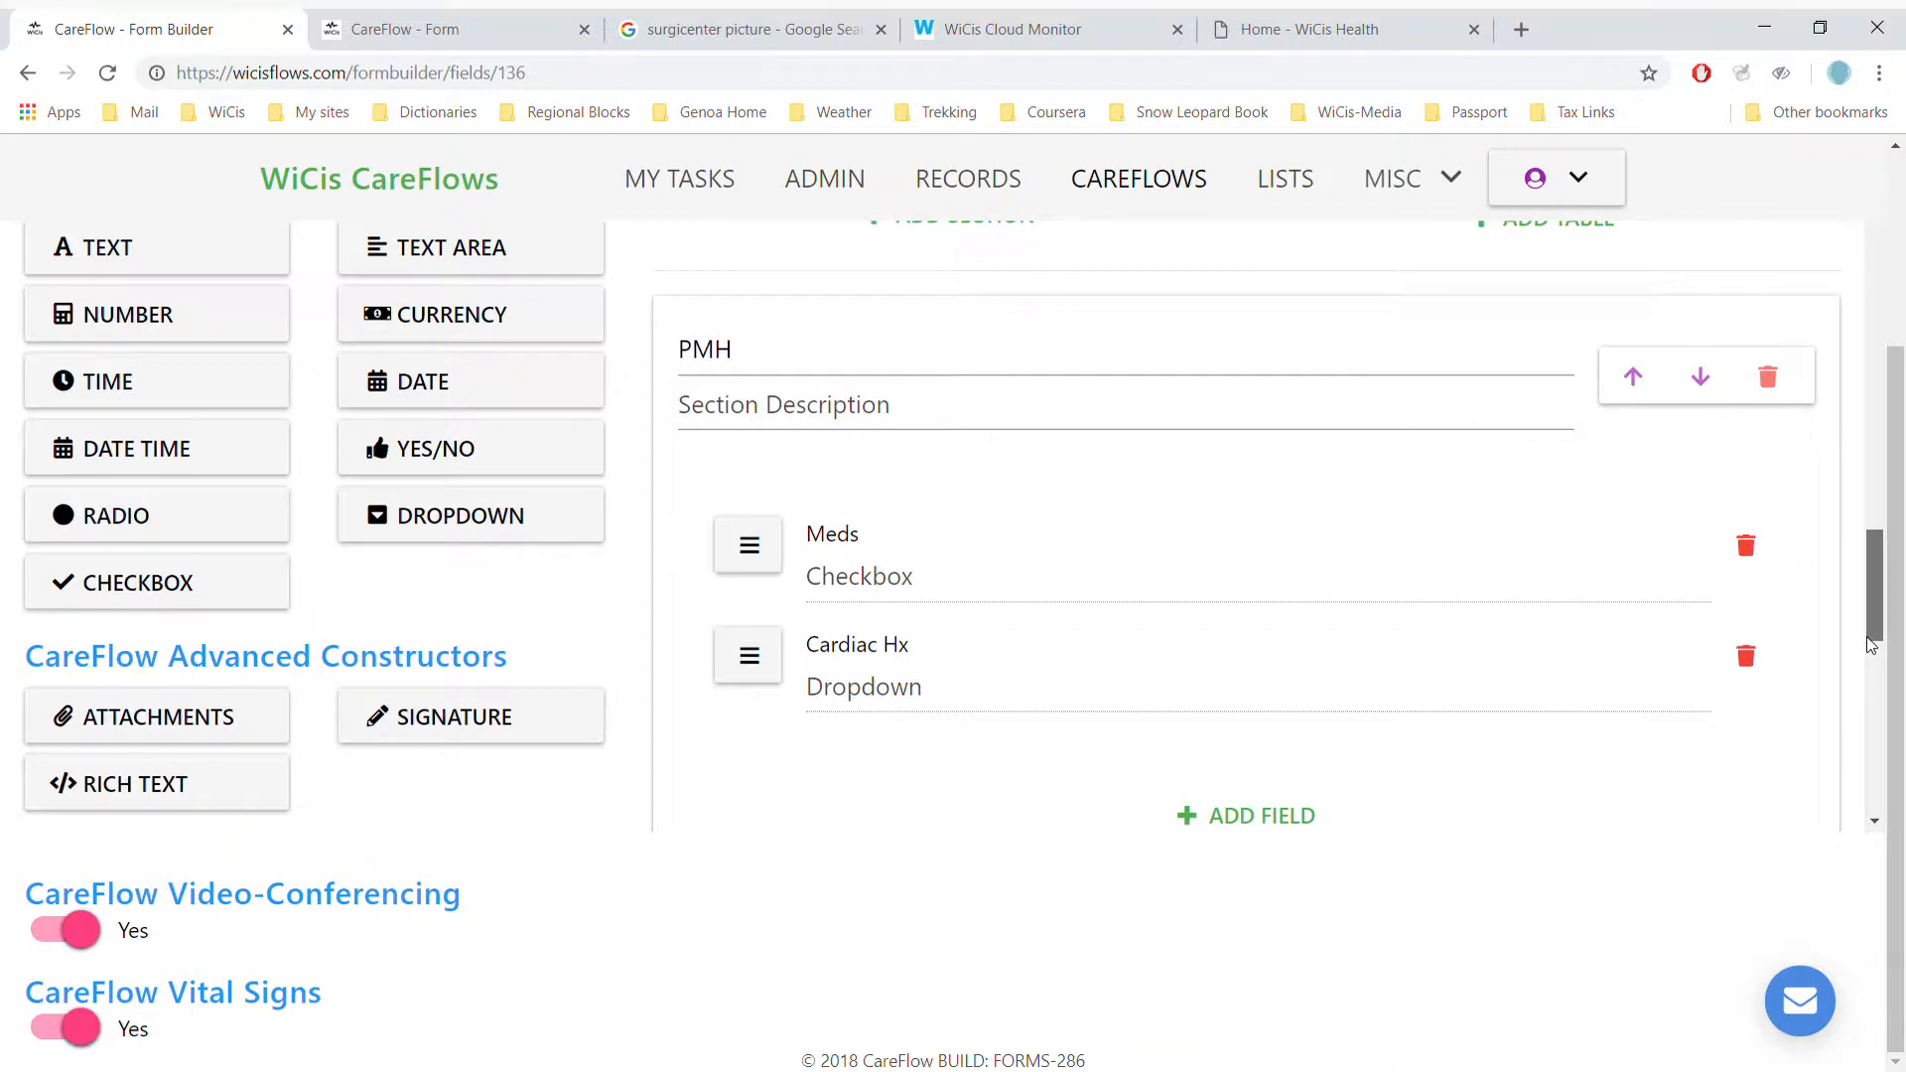
{"action": "left_click_drag", "start_coordinate": [1871, 645], "coordinate": [1868, 651]}
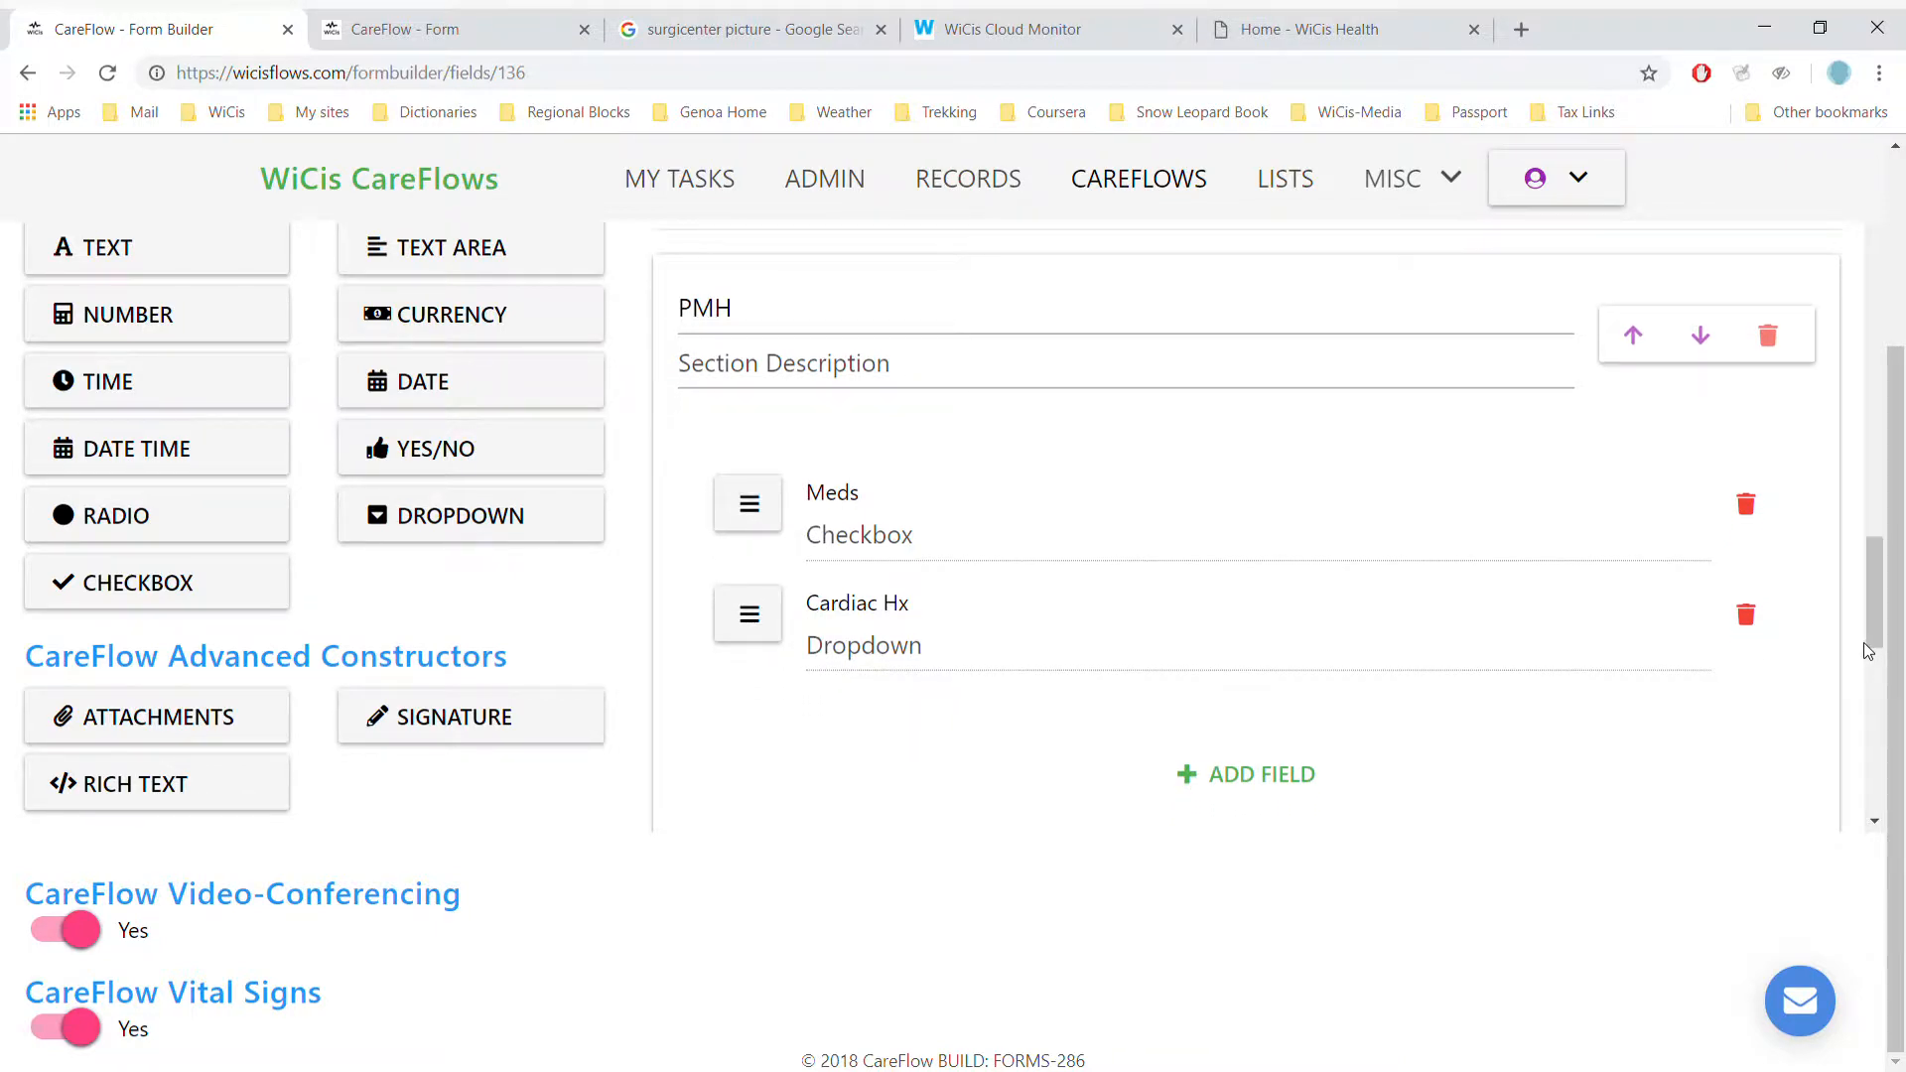
{"action": "left_click", "coordinate": [1417, 553]}
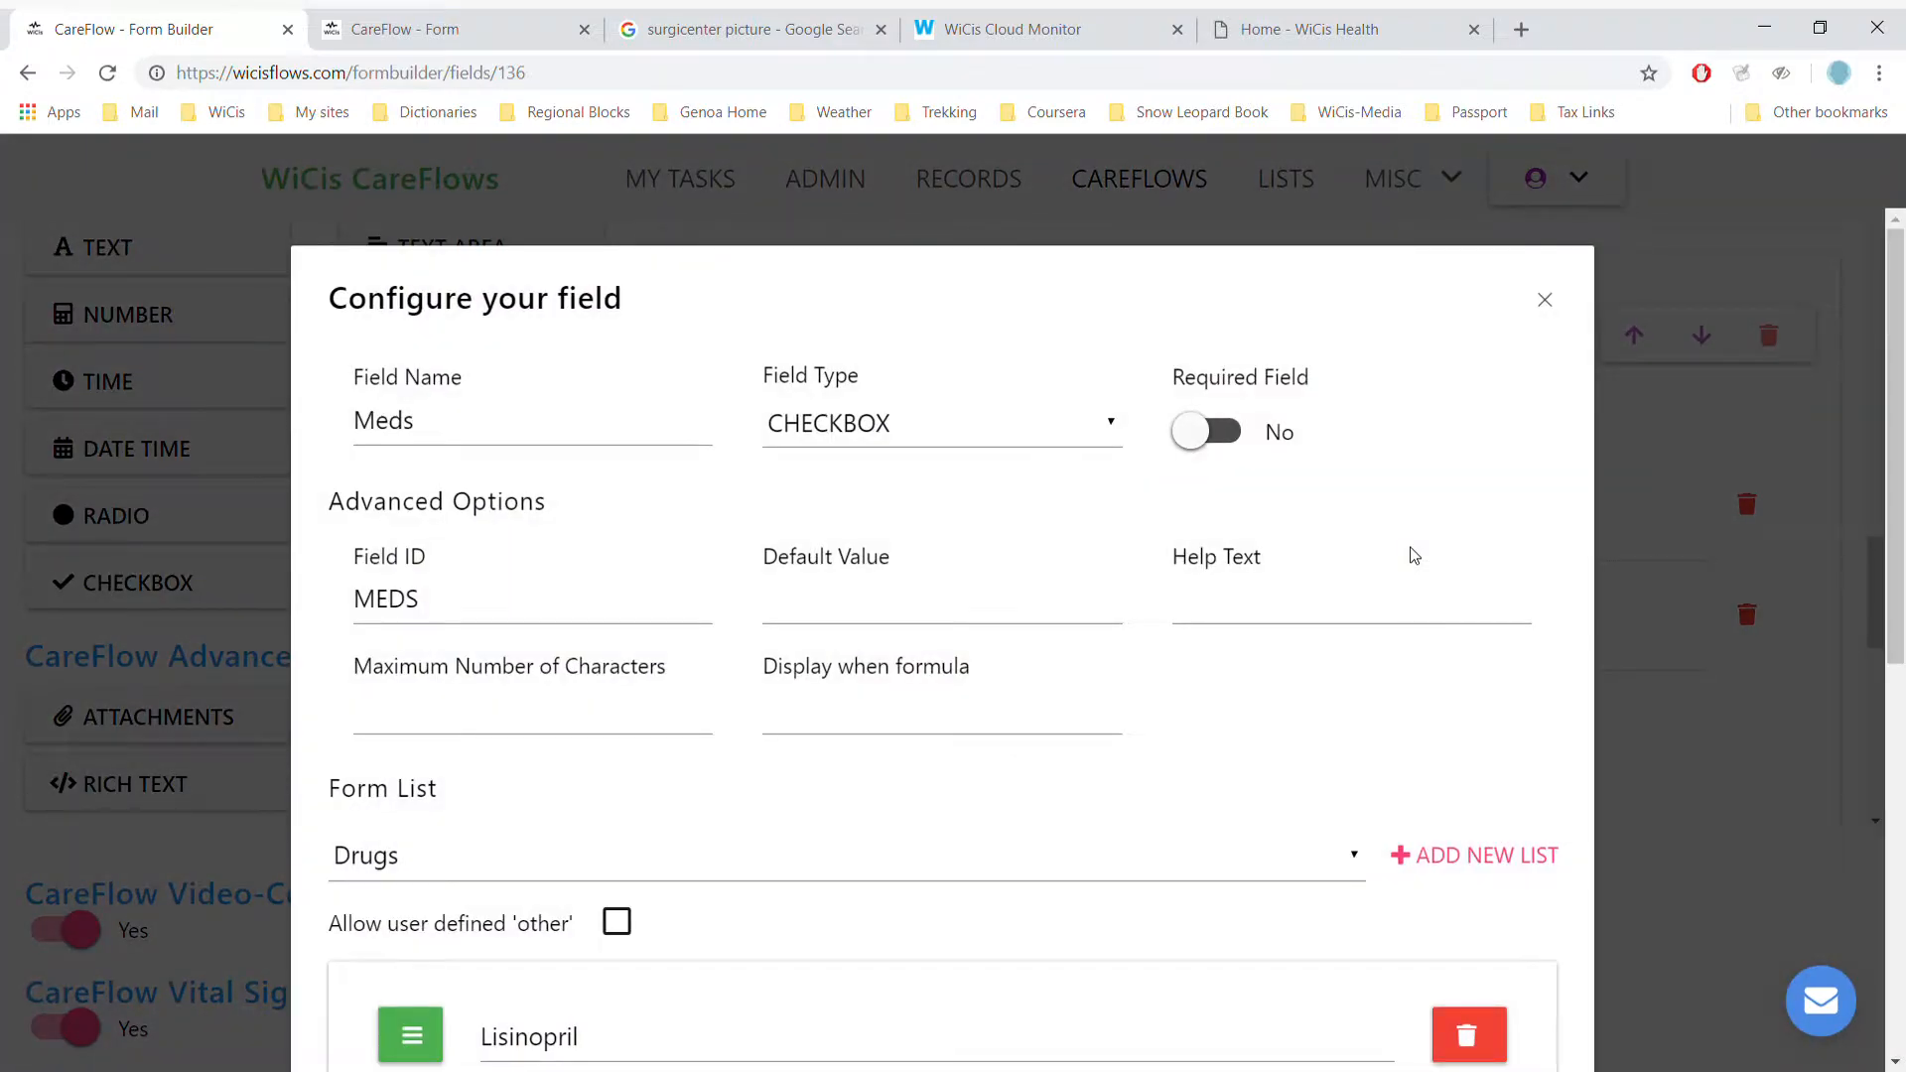
{"action": "scroll", "coordinate": [1414, 555], "scroll_direction": "down", "scroll_amount": 3}
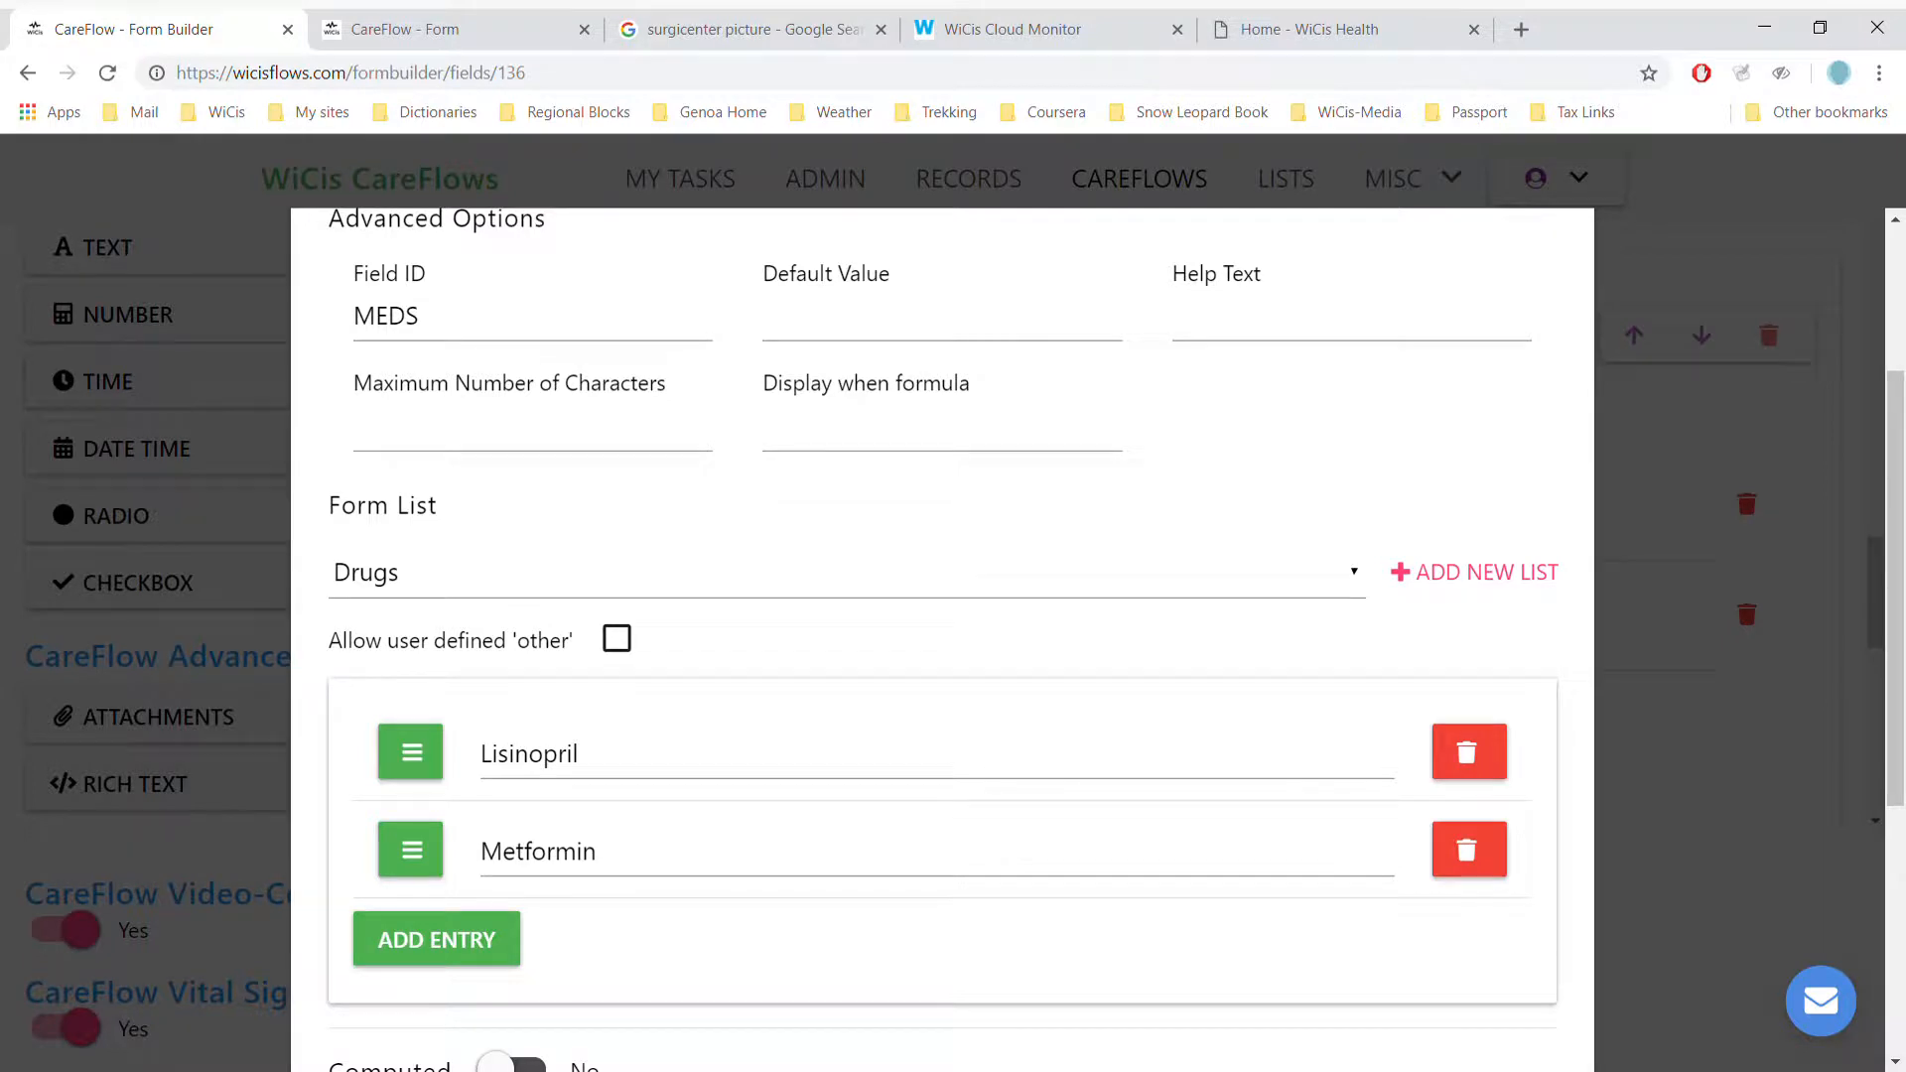
{"action": "scroll", "coordinate": [942, 640], "scroll_direction": "up", "scroll_amount": 3}
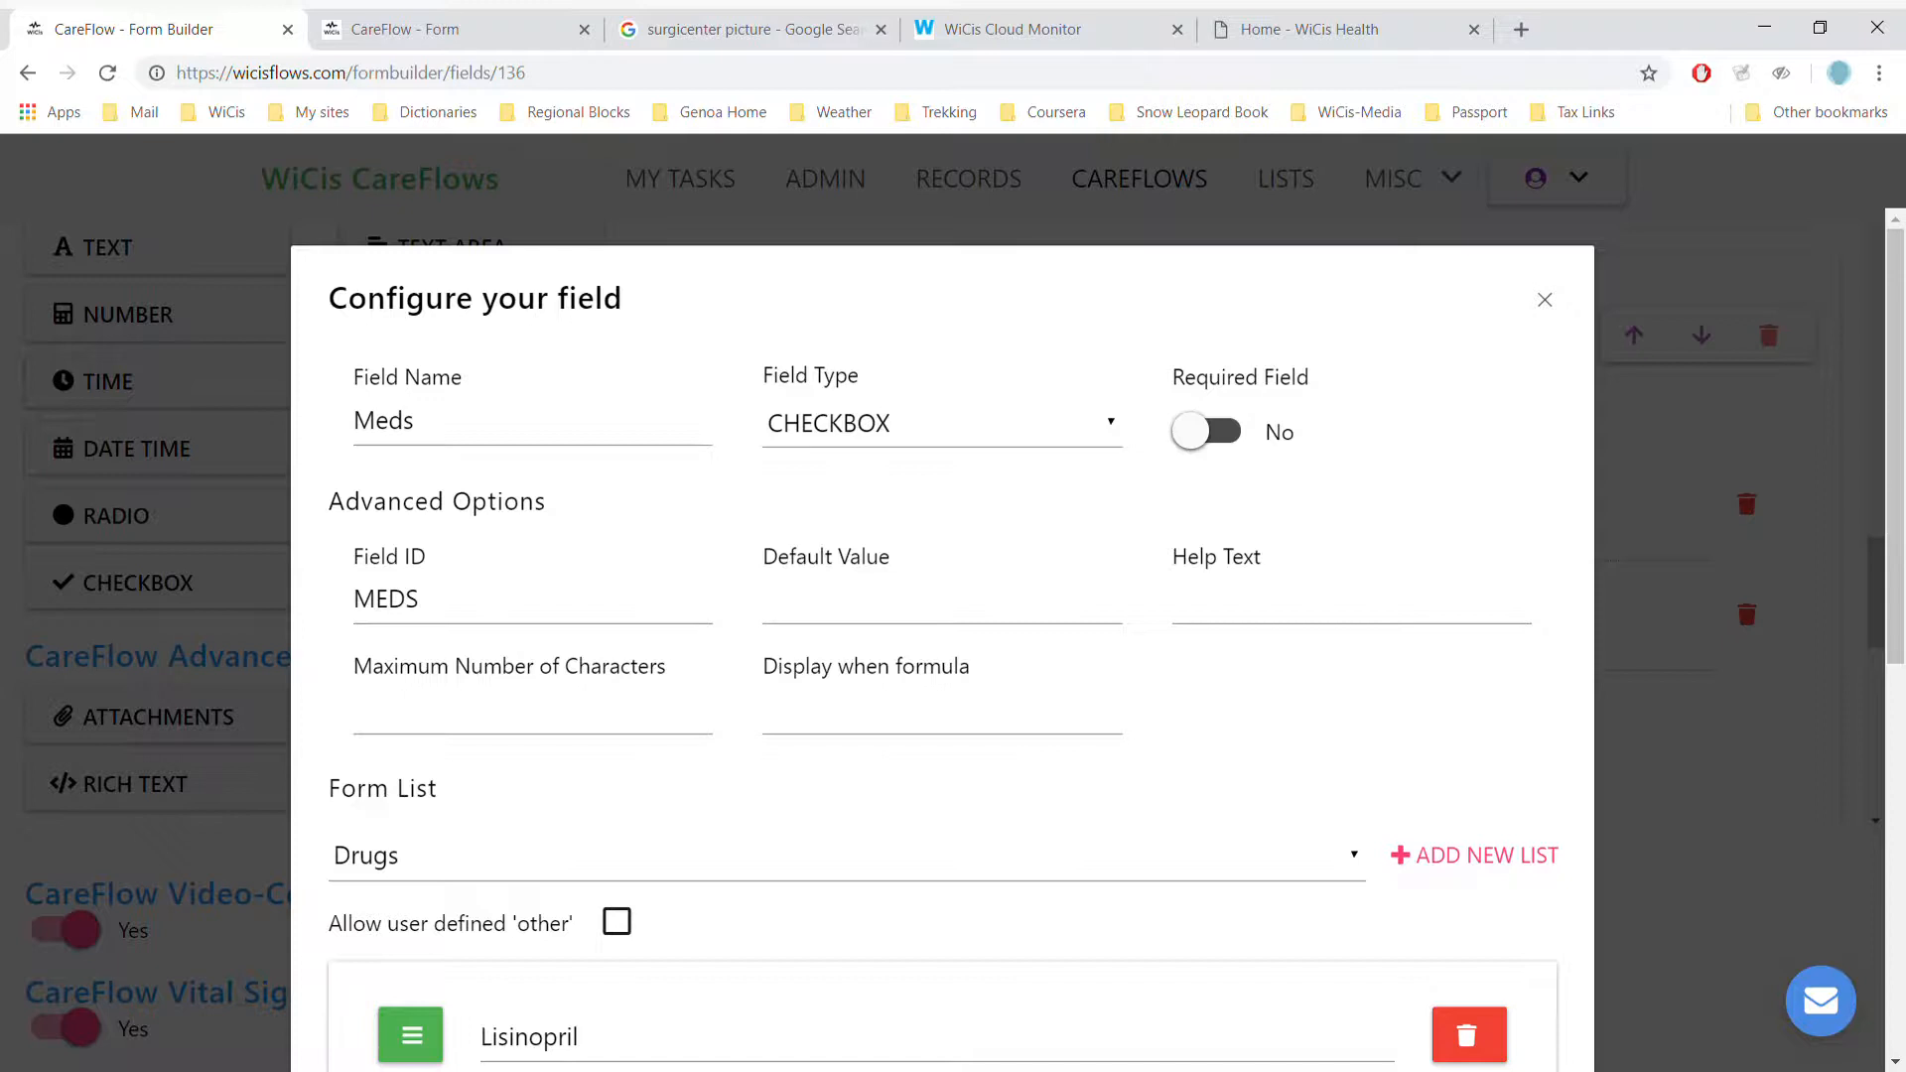
{"action": "scroll", "coordinate": [941, 635], "scroll_direction": "down", "scroll_amount": 8}
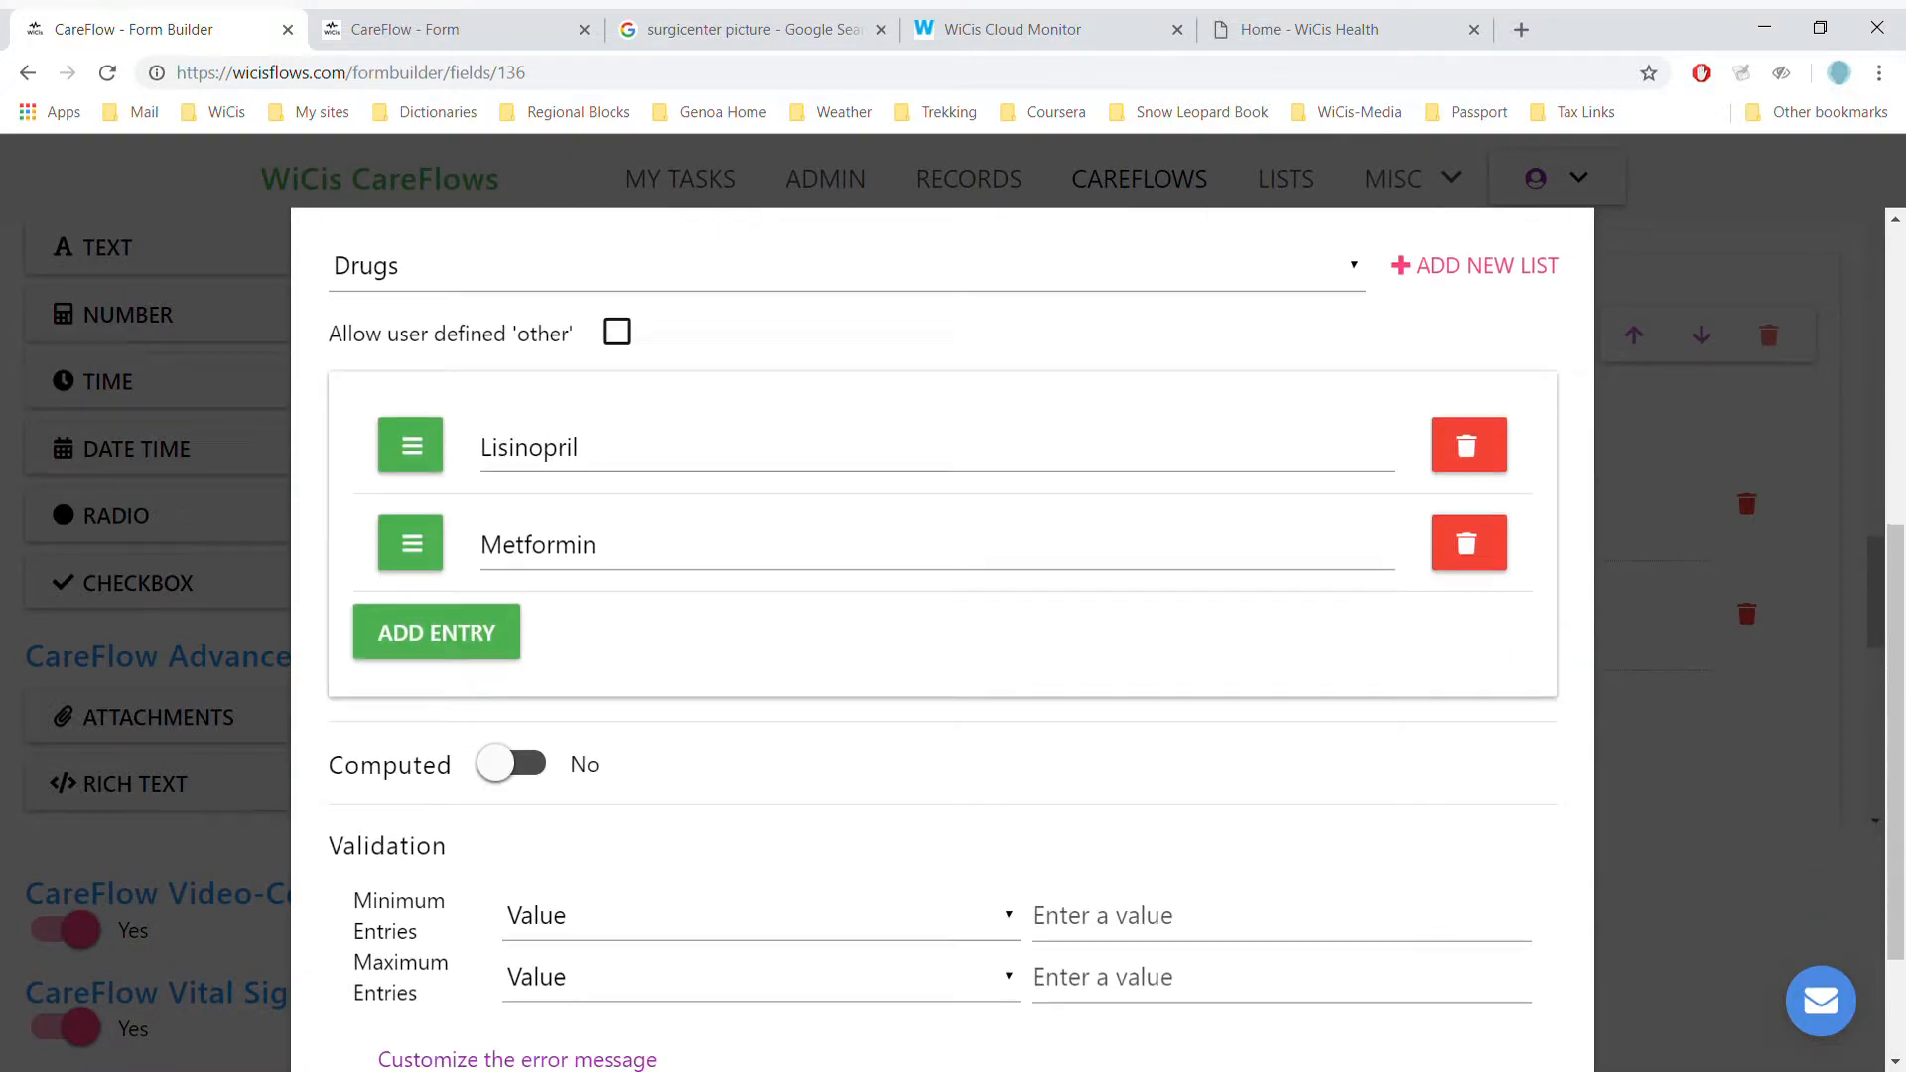
{"action": "left_click", "coordinate": [1494, 968]}
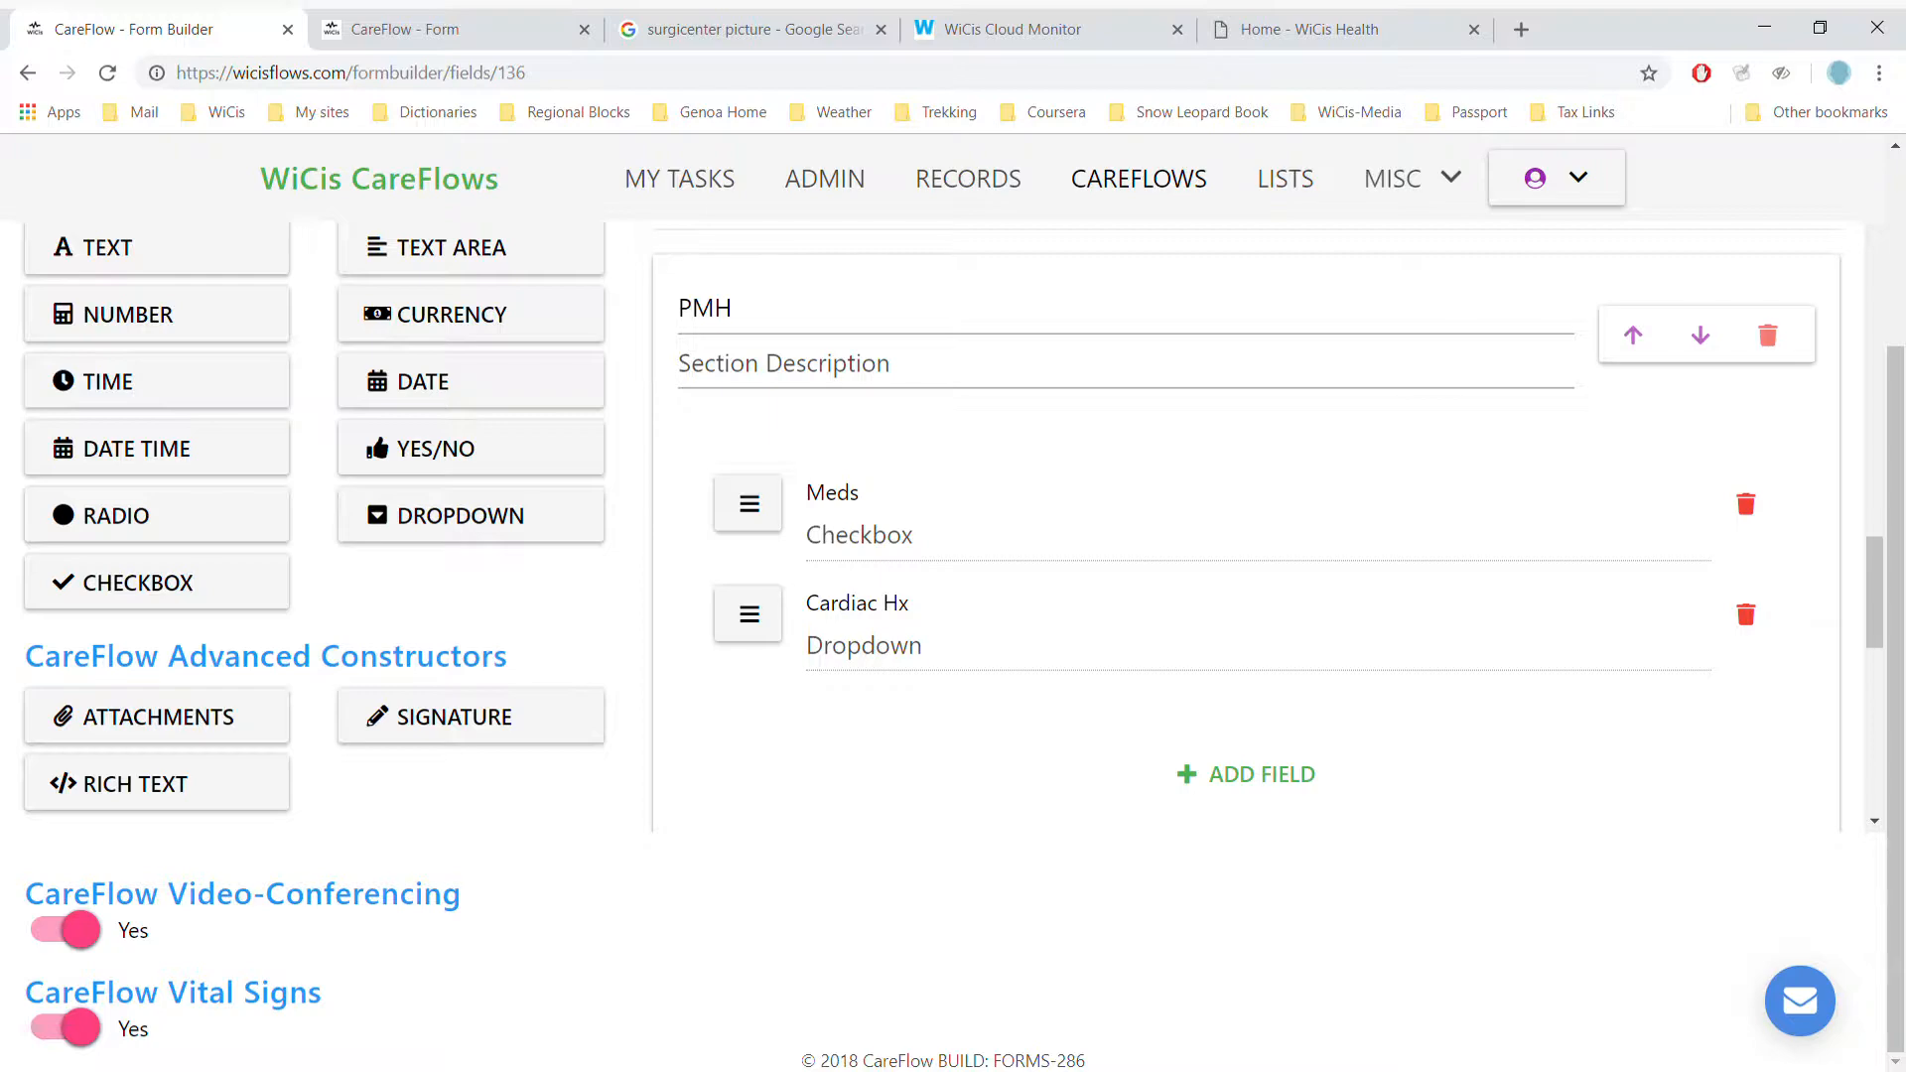
- Inspect and close the Cardiac Hx dropdown settings, then scroll down to the vitals table
{"action": "left_click", "coordinate": [864, 646]}
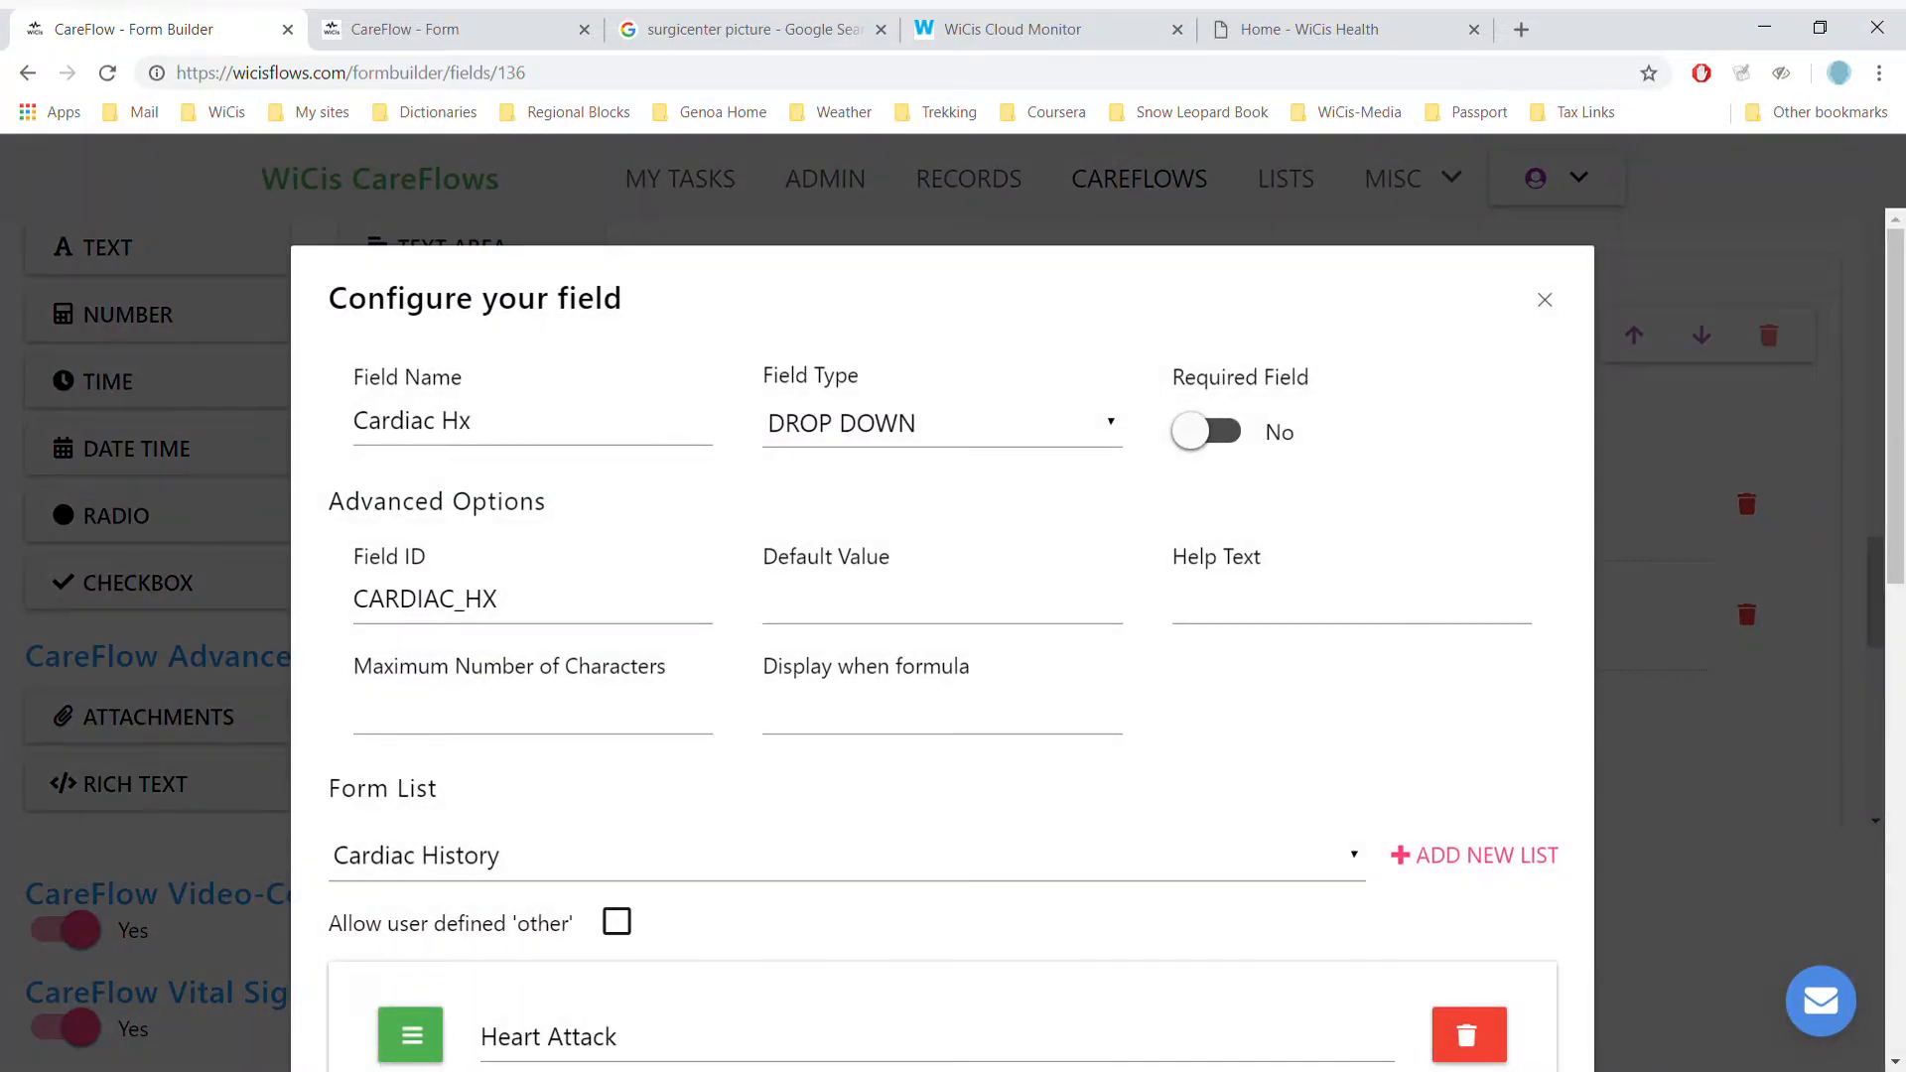
{"action": "scroll", "coordinate": [941, 635], "scroll_direction": "down", "scroll_amount": 8}
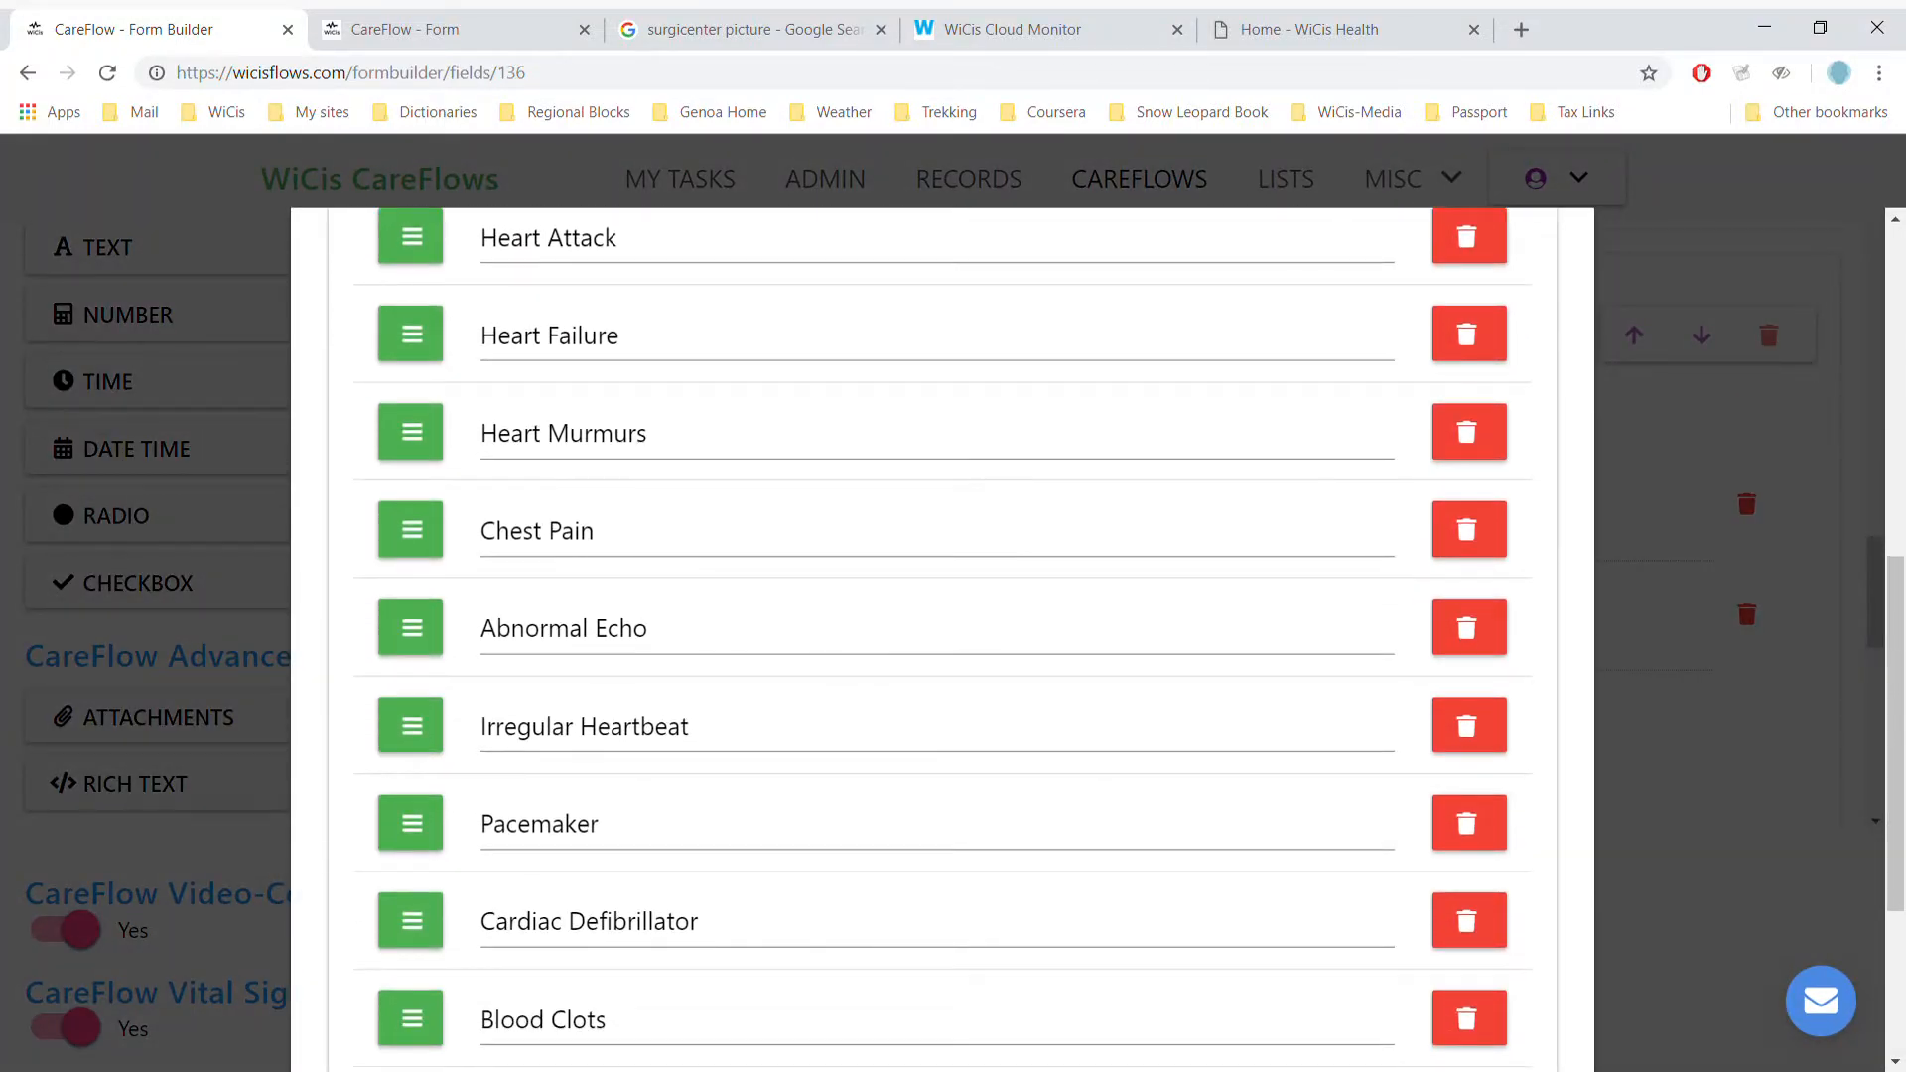
{"action": "scroll", "coordinate": [941, 635], "scroll_direction": "up", "scroll_amount": 8}
{"action": "scroll", "coordinate": [941, 635], "scroll_direction": "down", "scroll_amount": 10}
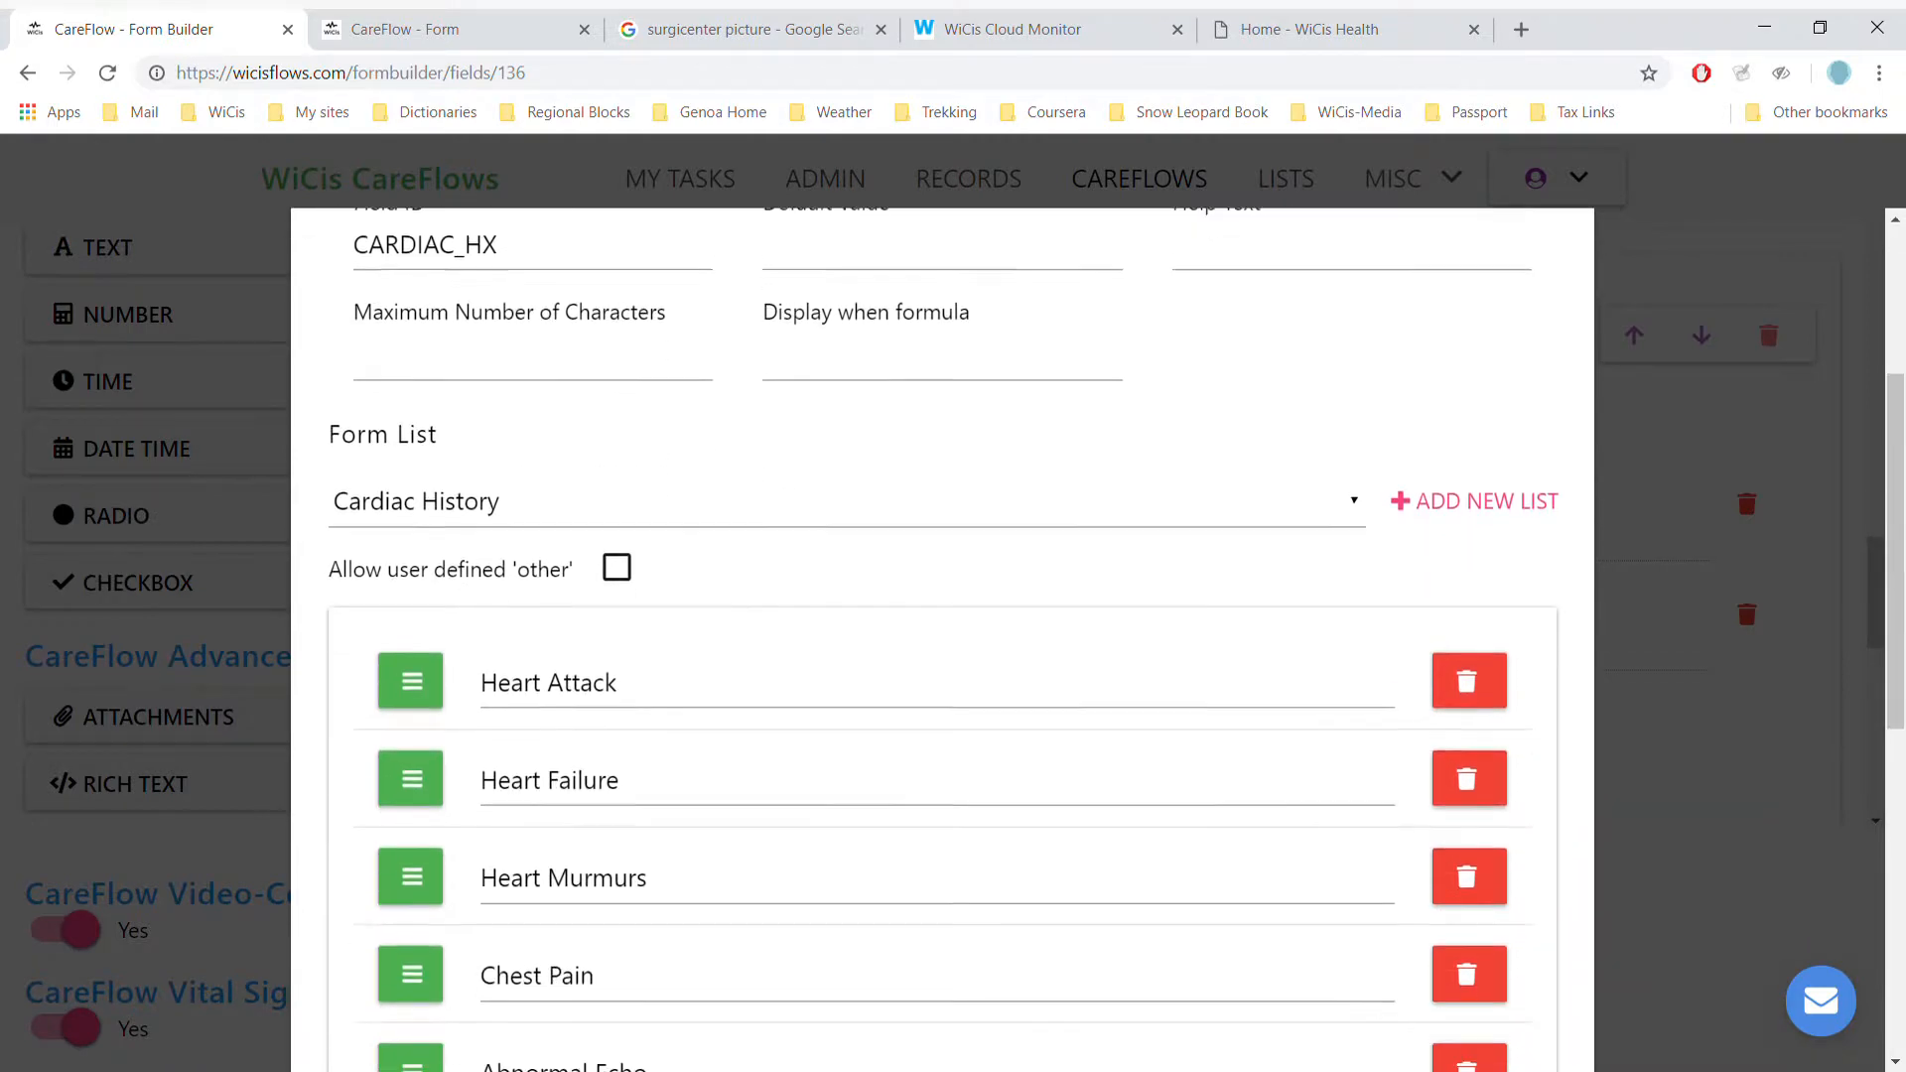
{"action": "key", "text": "Escape"}
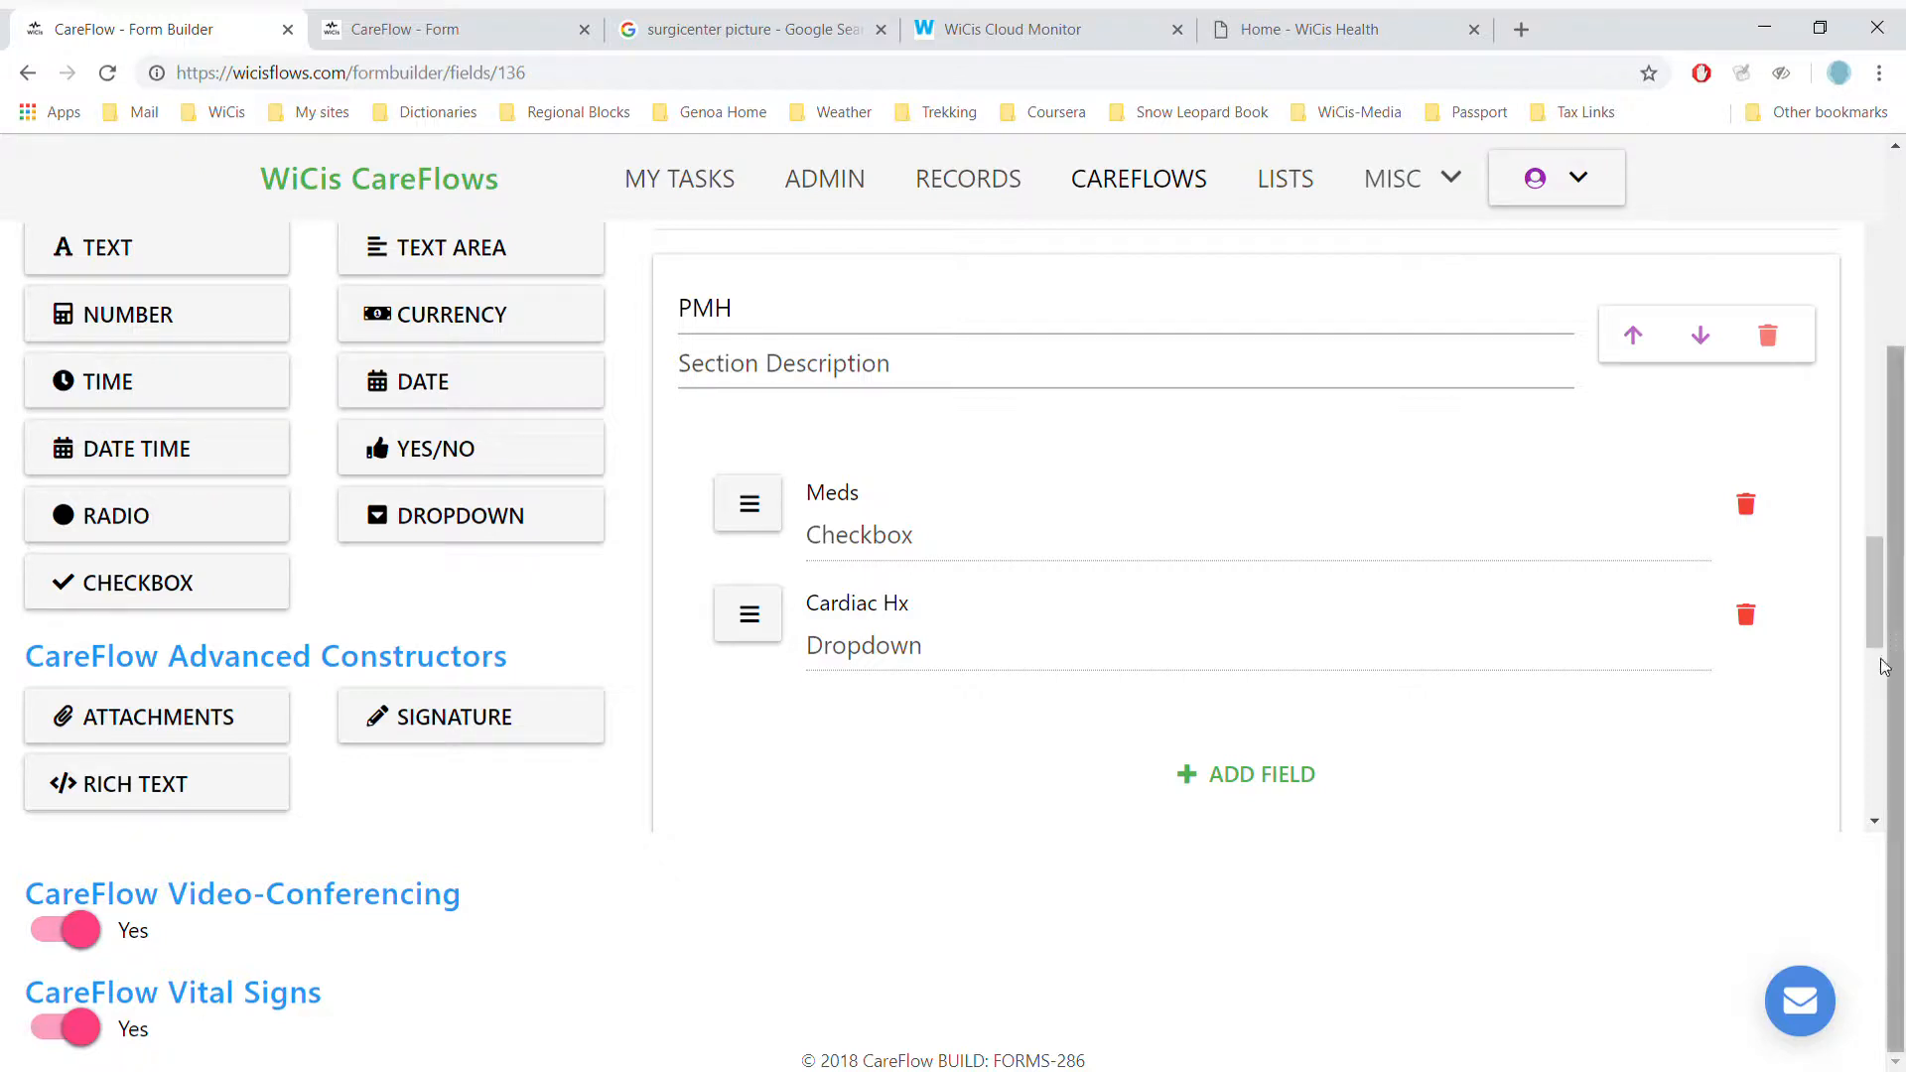
{"action": "left_click_drag", "start_coordinate": [1873, 595], "coordinate": [1868, 698]}
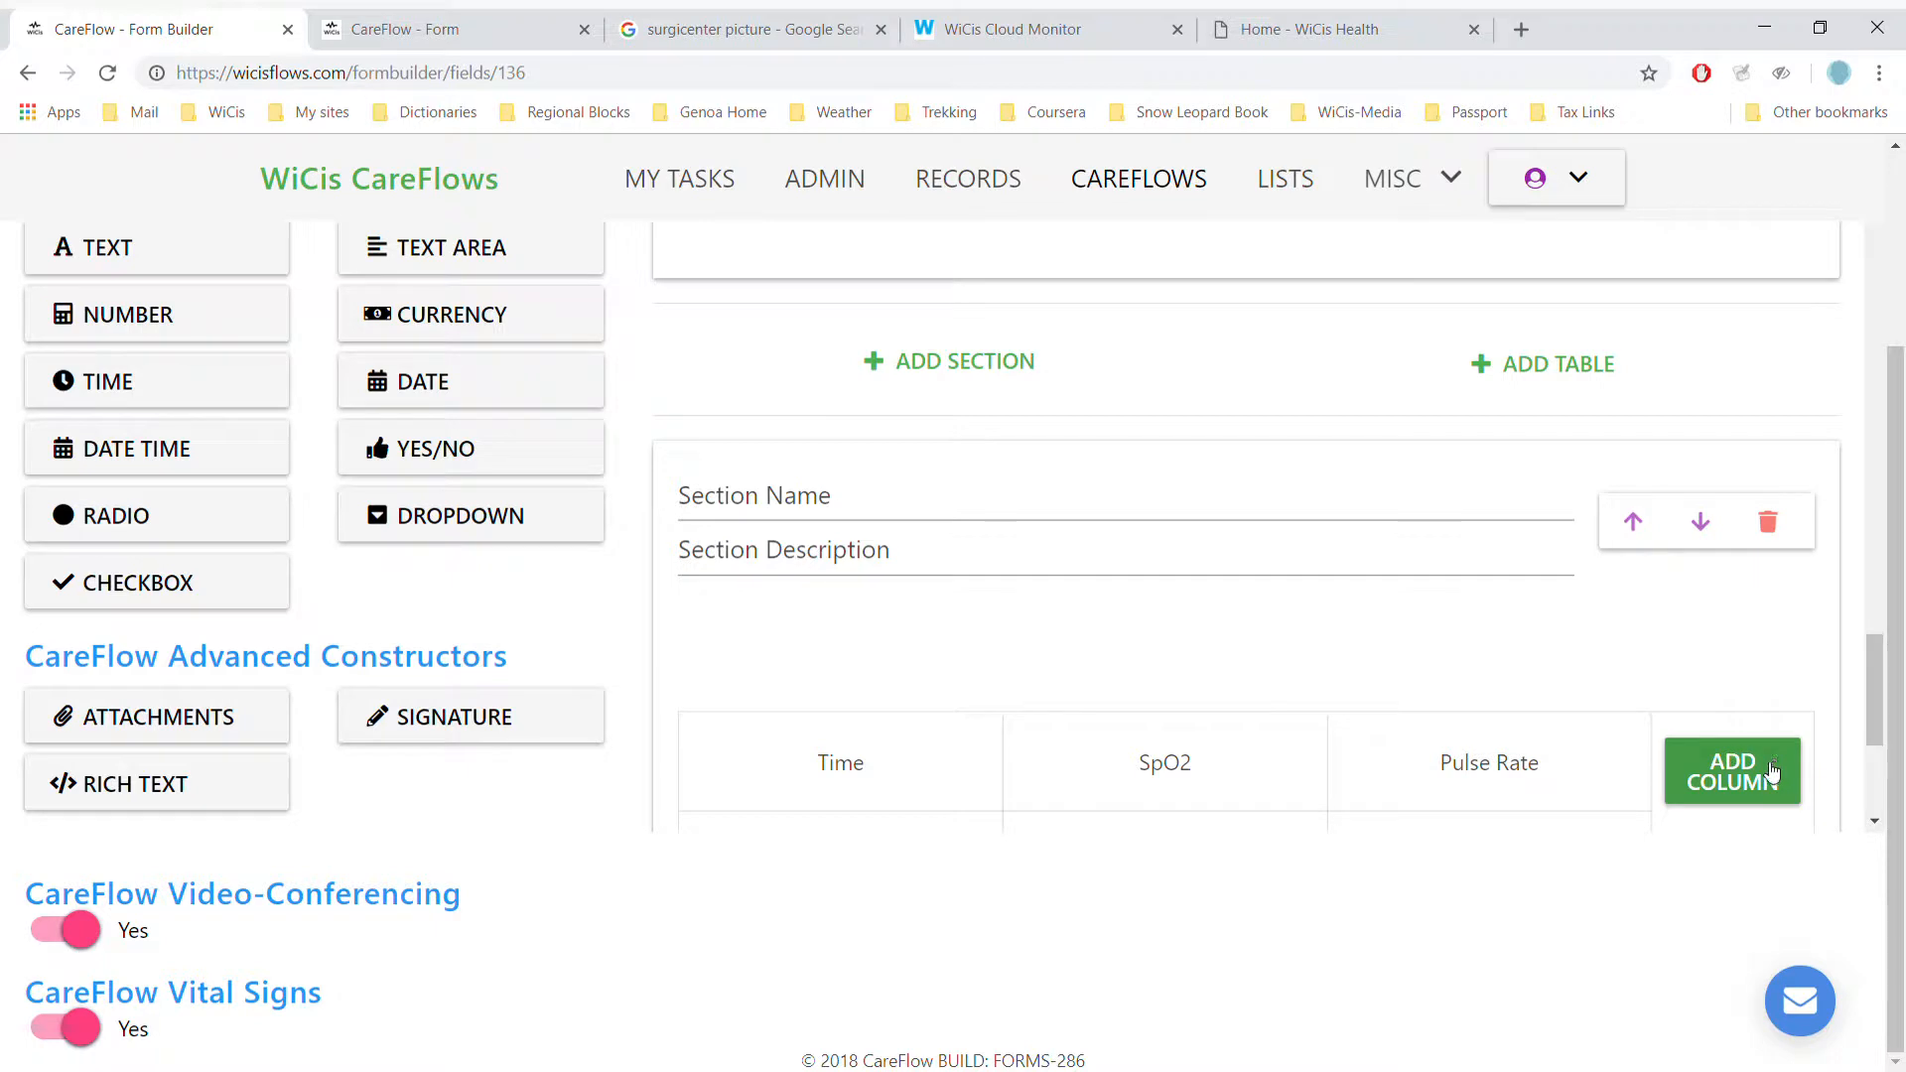
{"action": "left_click", "coordinate": [1876, 822]}
- Set the vitals table to add a row every 2 minutes with a READ NEW SET OF VITALS button
{"action": "left_click", "coordinate": [1876, 822]}
{"action": "left_click", "coordinate": [1876, 822]}
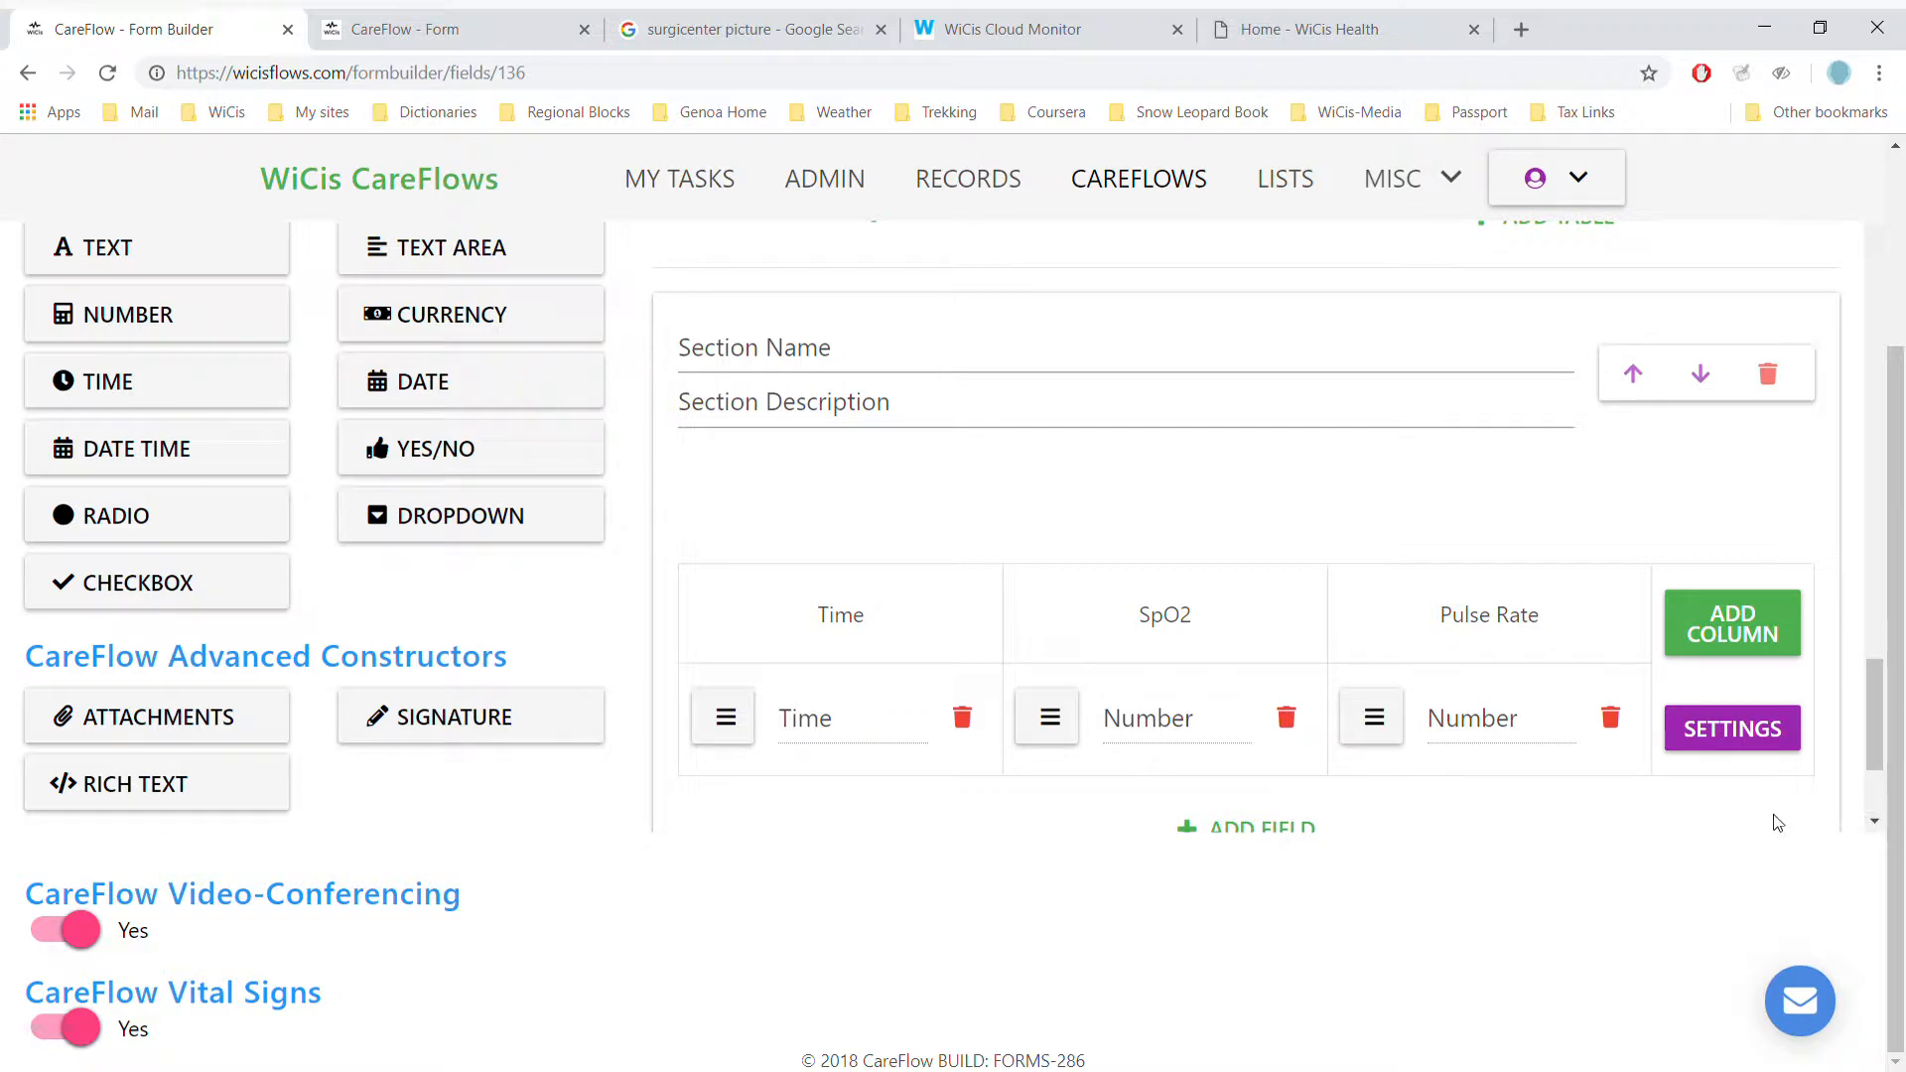
{"action": "left_click", "coordinate": [1717, 732]}
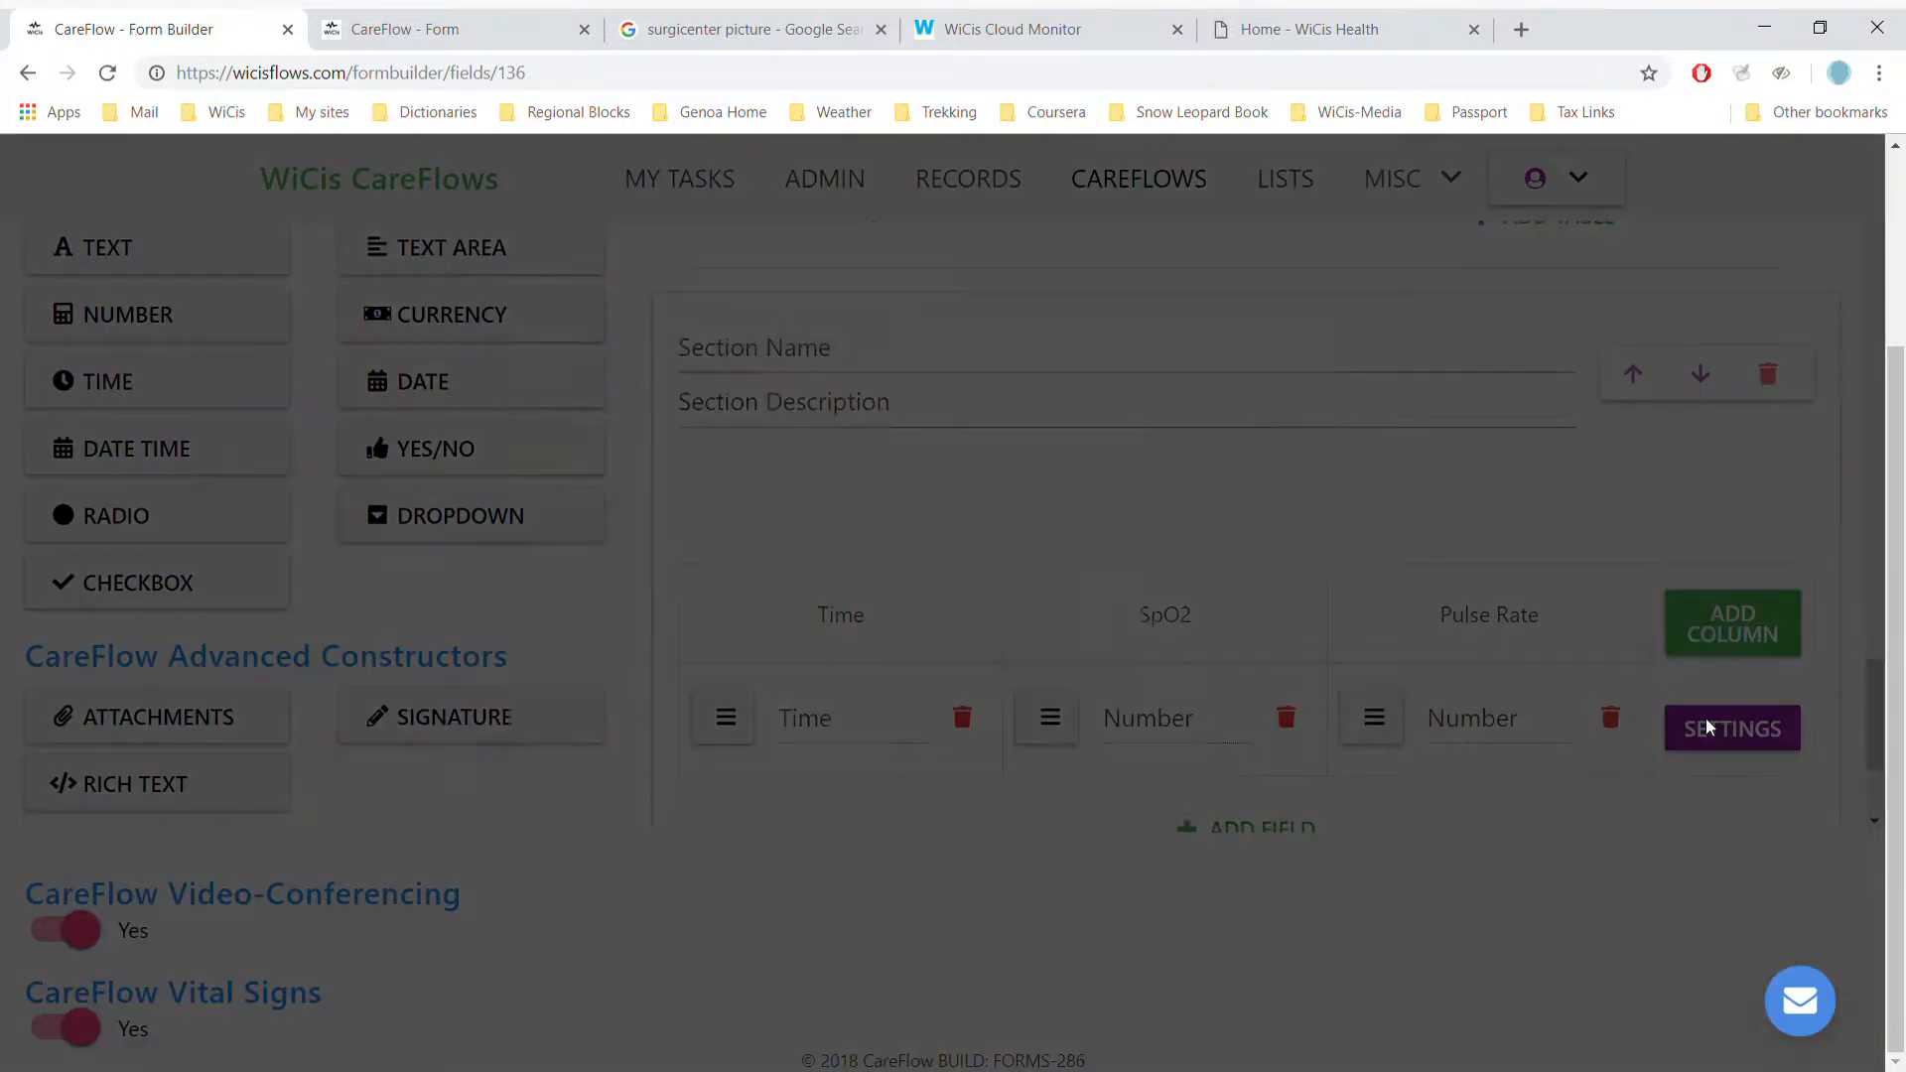
{"action": "left_click", "coordinate": [669, 508]}
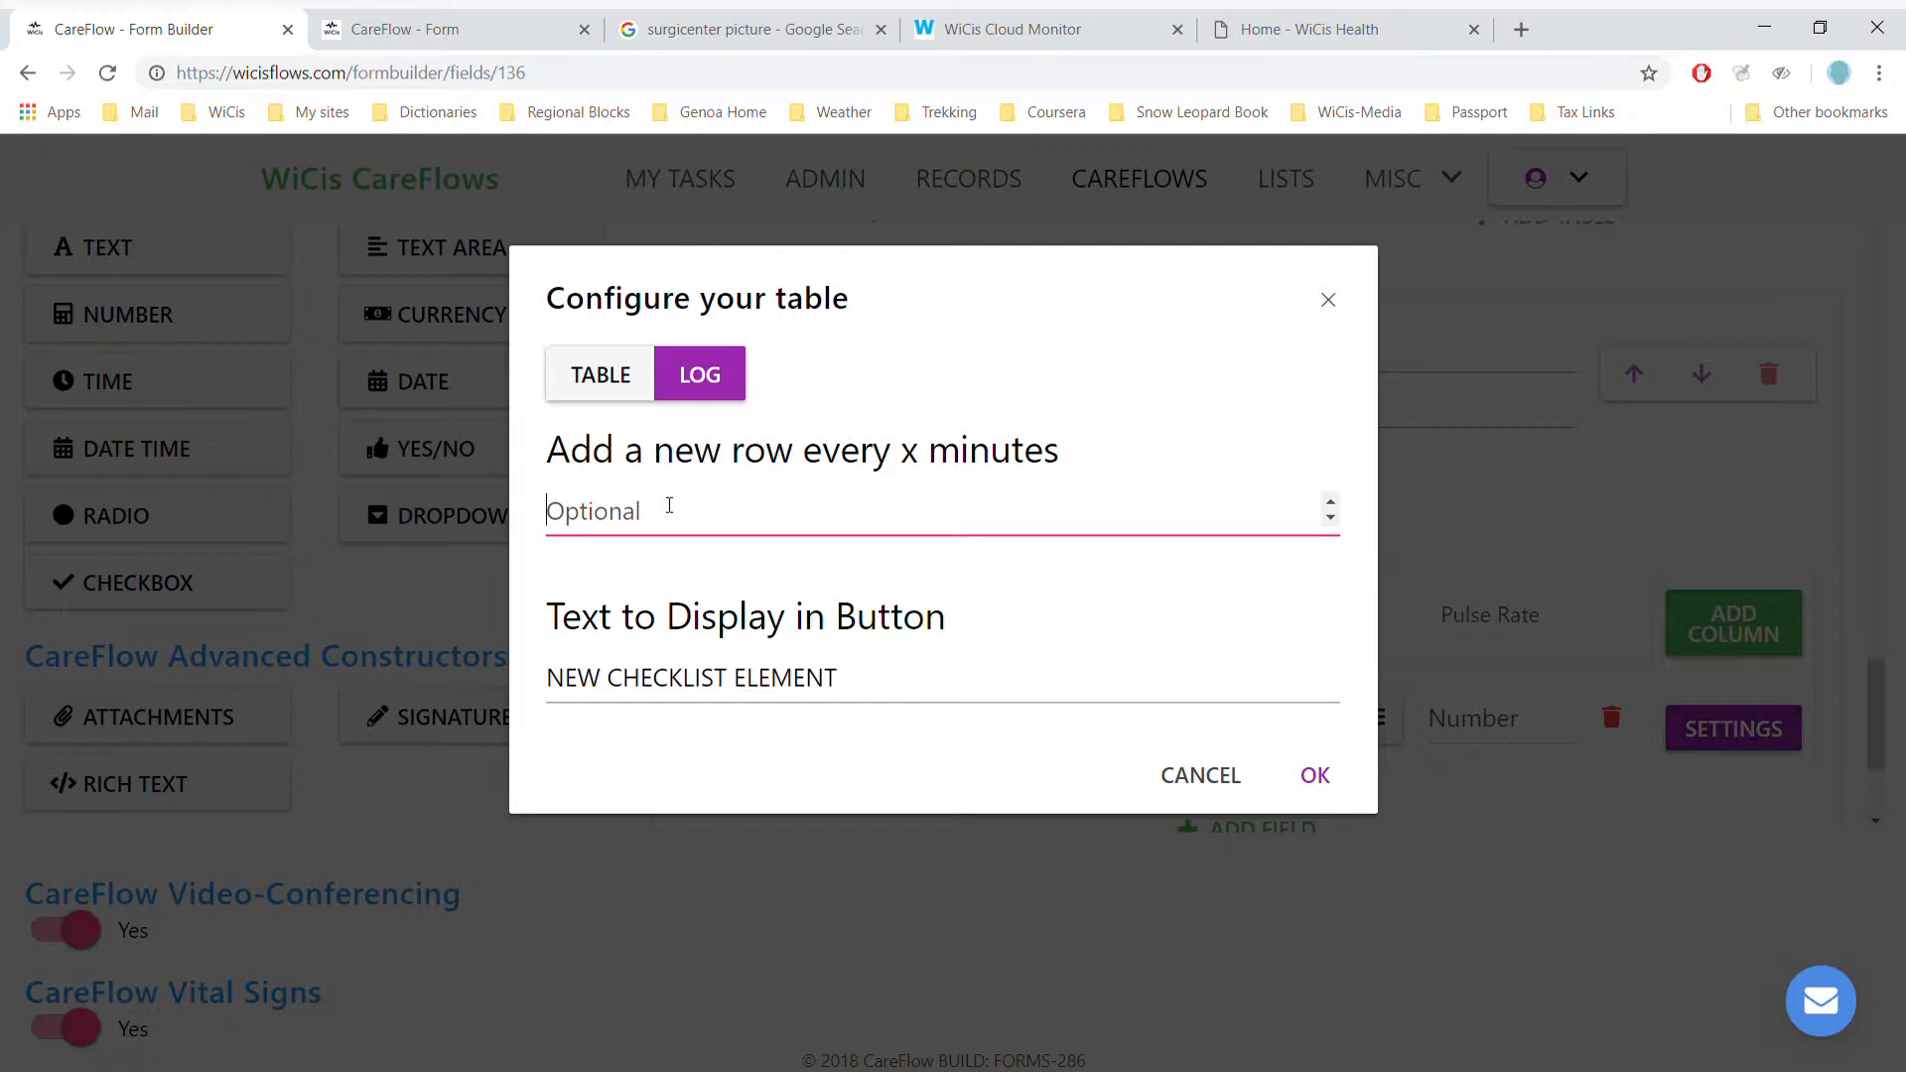
{"action": "type", "text": "2"}
{"action": "left_click", "coordinate": [843, 679]}
{"action": "key", "text": "BackSpace"}
{"action": "key", "text": "BackSpace"}
{"action": "key", "text": "BackSpace"}
{"action": "key", "text": "BackSpace"}
{"action": "key", "text": "BackSpace"}
{"action": "key", "text": "BackSpace"}
{"action": "key", "text": "BackSpace"}
{"action": "key", "text": "BackSpace"}
{"action": "key", "text": "BackSpace"}
{"action": "key", "text": "BackSpace"}
{"action": "key", "text": "BackSpace"}
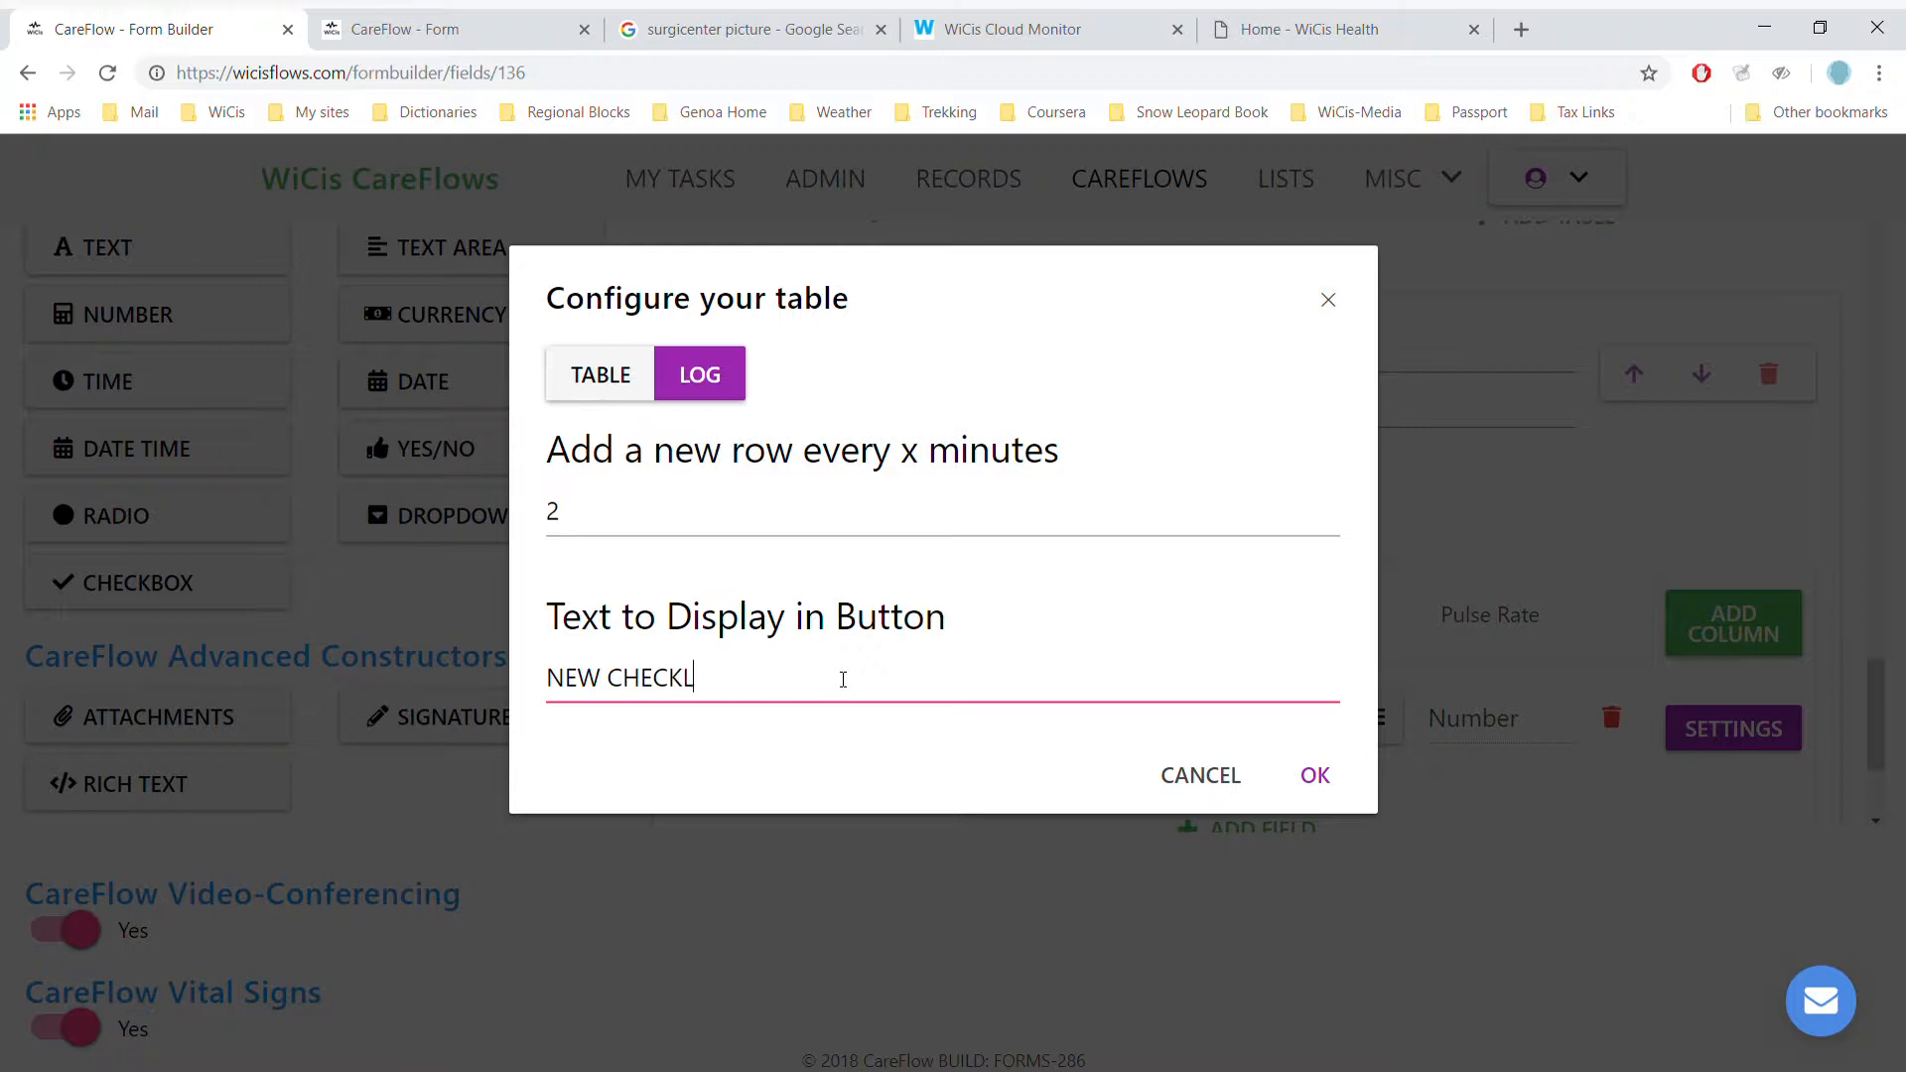
{"action": "key", "text": "BackSpace"}
{"action": "key", "text": "BackSpace"}
{"action": "key", "text": "BackSpace"}
{"action": "key", "text": "BackSpace"}
{"action": "key", "text": "BackSpace"}
{"action": "key", "text": "BackSpace"}
{"action": "key", "text": "BackSpace"}
{"action": "key", "text": "BackSpace"}
{"action": "key", "text": "BackSpace"}
{"action": "key", "text": "BackSpace"}
{"action": "type", "text": "Read"}
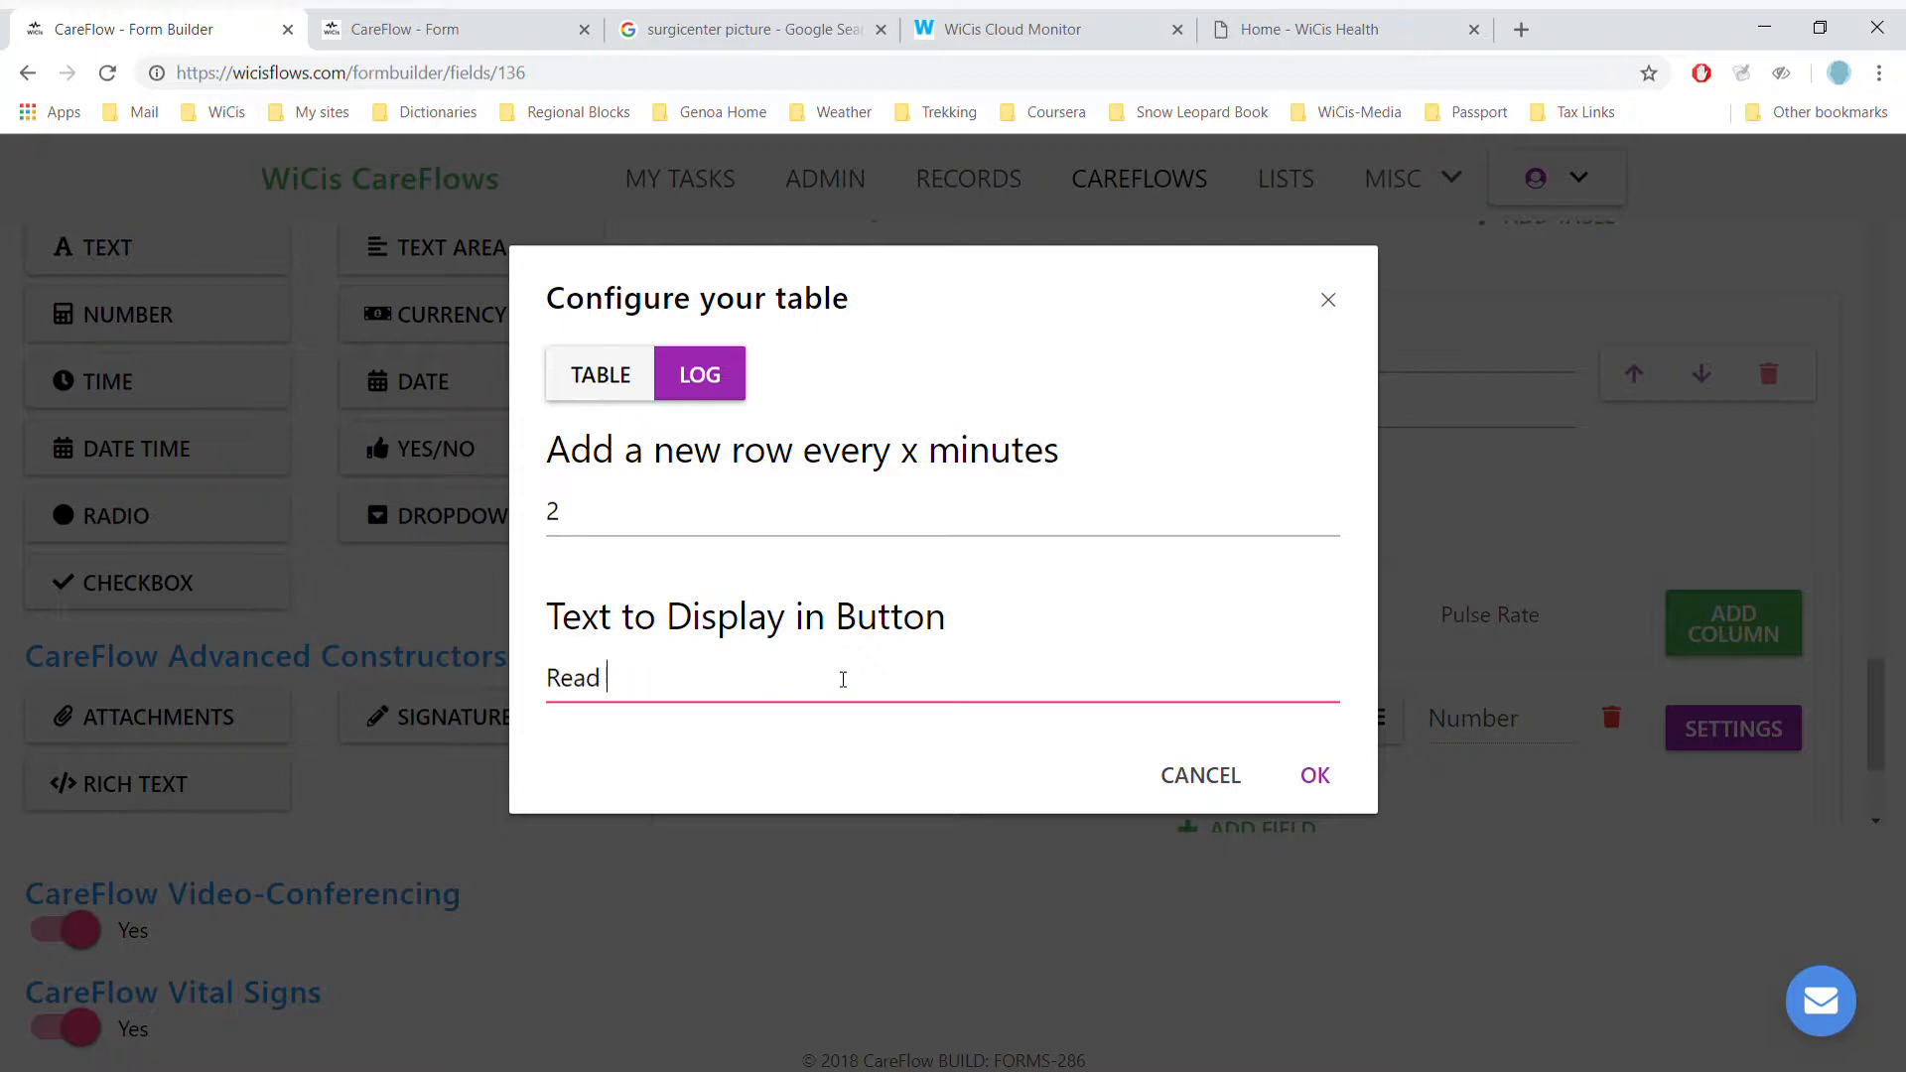
{"action": "key", "text": "BackSpace"}
{"action": "key", "text": "BackSpace"}
{"action": "key", "text": "BackSpace"}
{"action": "key", "text": "BackSpace"}
{"action": "type", "text": "EAS"}
{"action": "key", "text": "BackSpace"}
{"action": "type", "text": "D NEW SET OF V"}
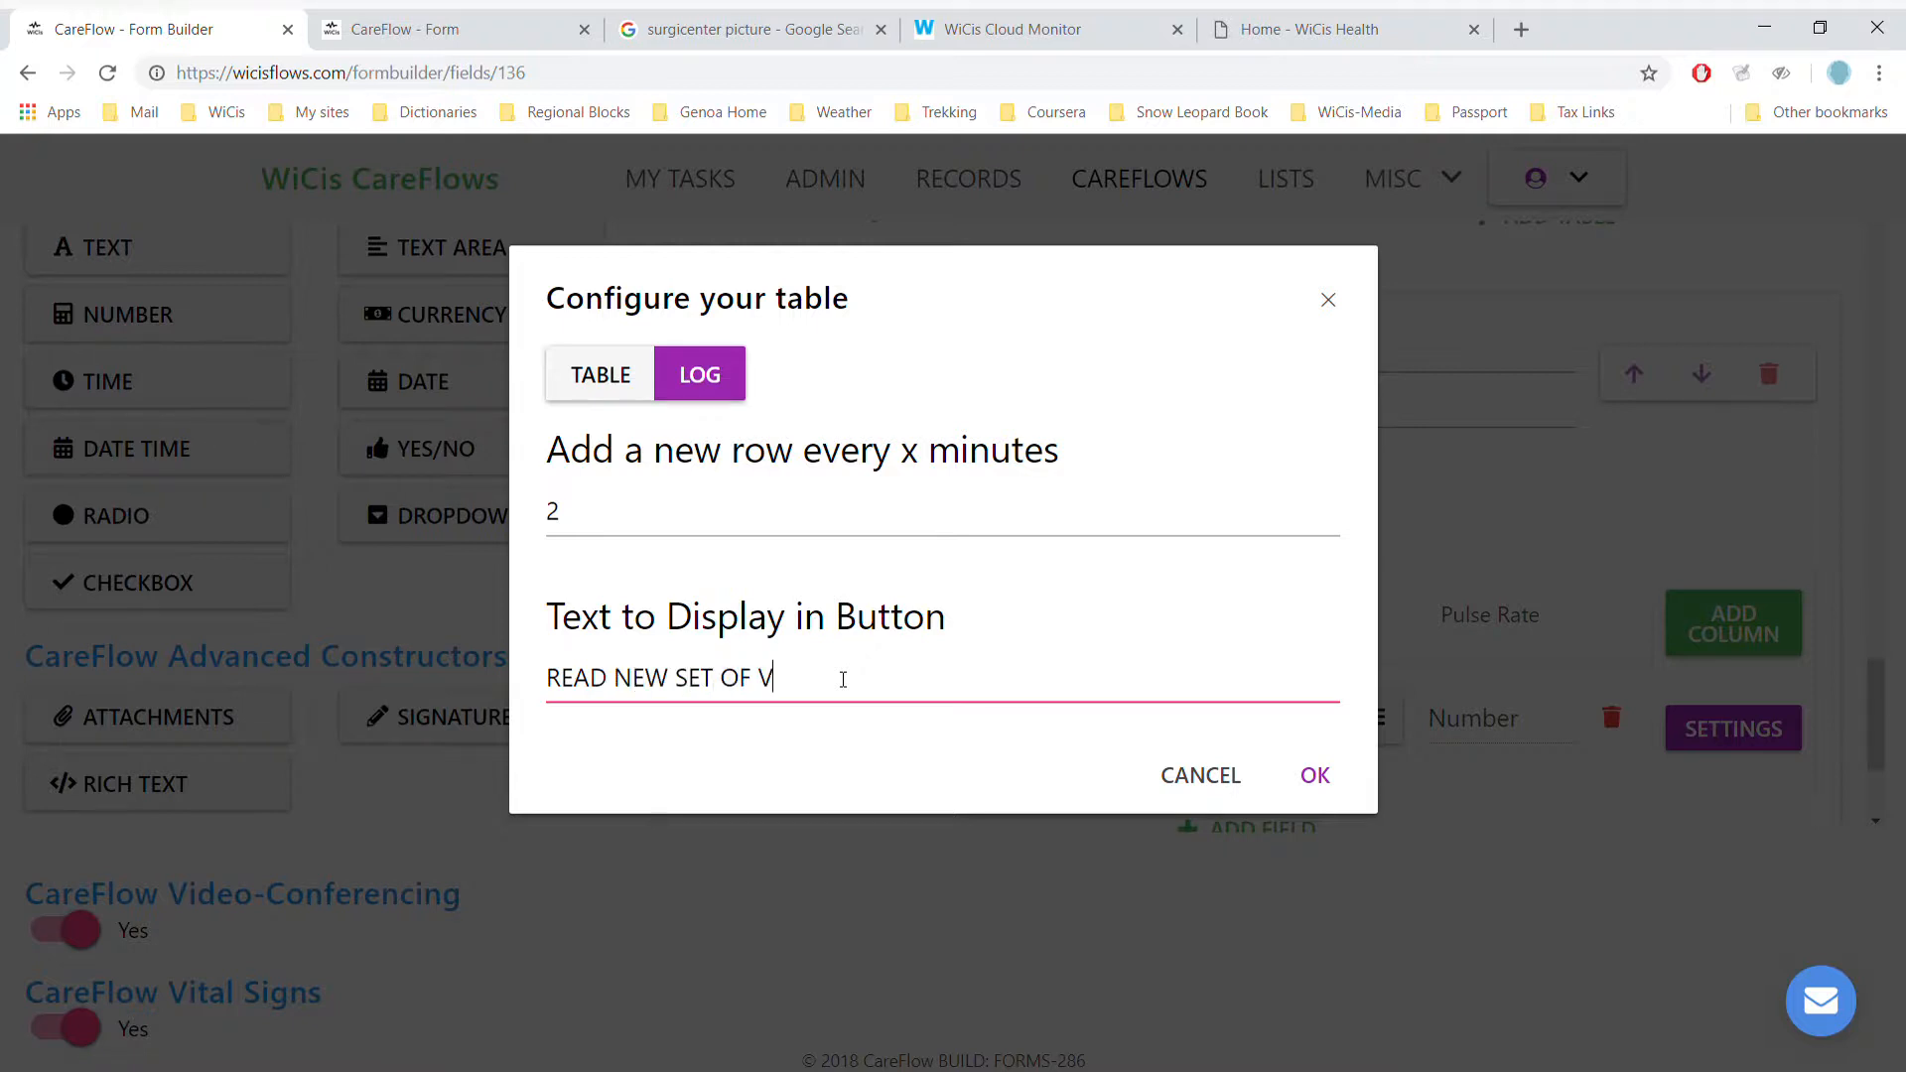
{"action": "type", "text": "ITAS"}
{"action": "key", "text": "BackSpace"}
{"action": "type", "text": "LS"}
{"action": "key", "text": "Return"}
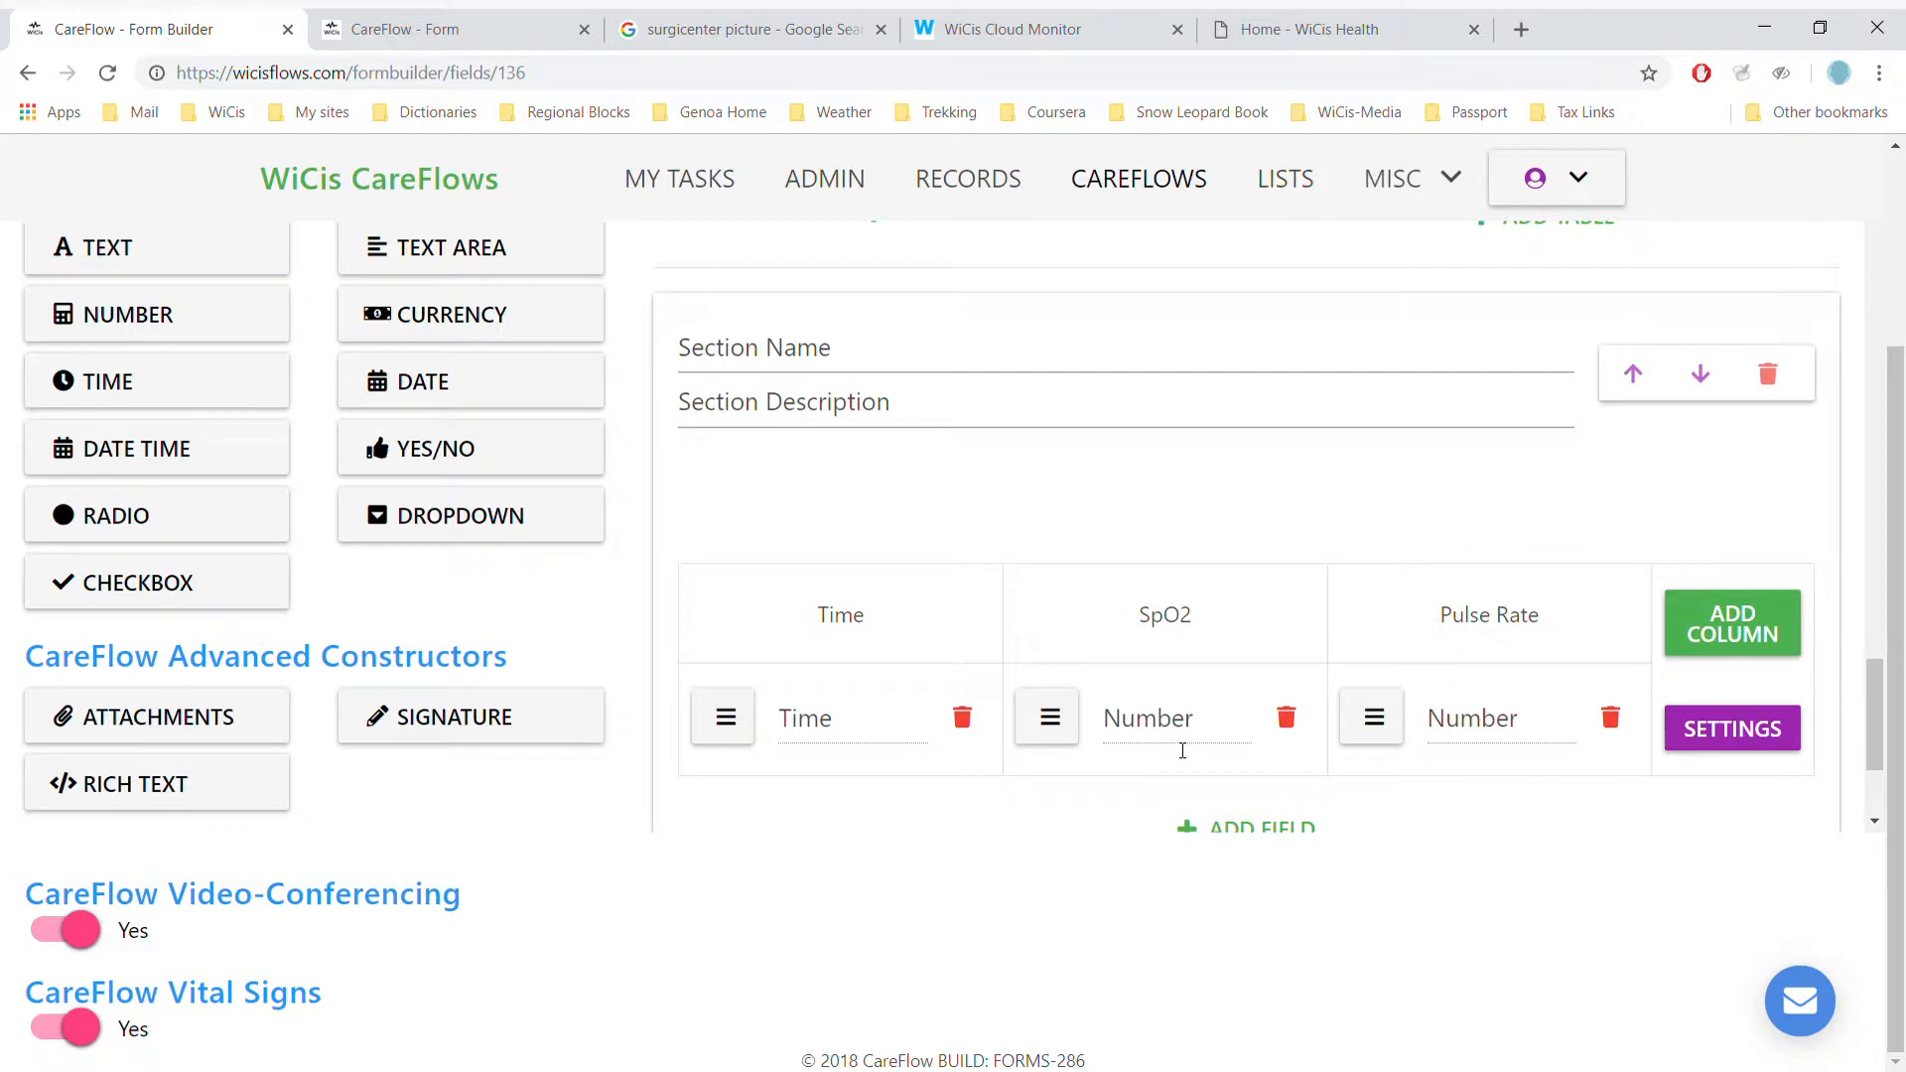
{"action": "left_click", "coordinate": [1160, 720]}
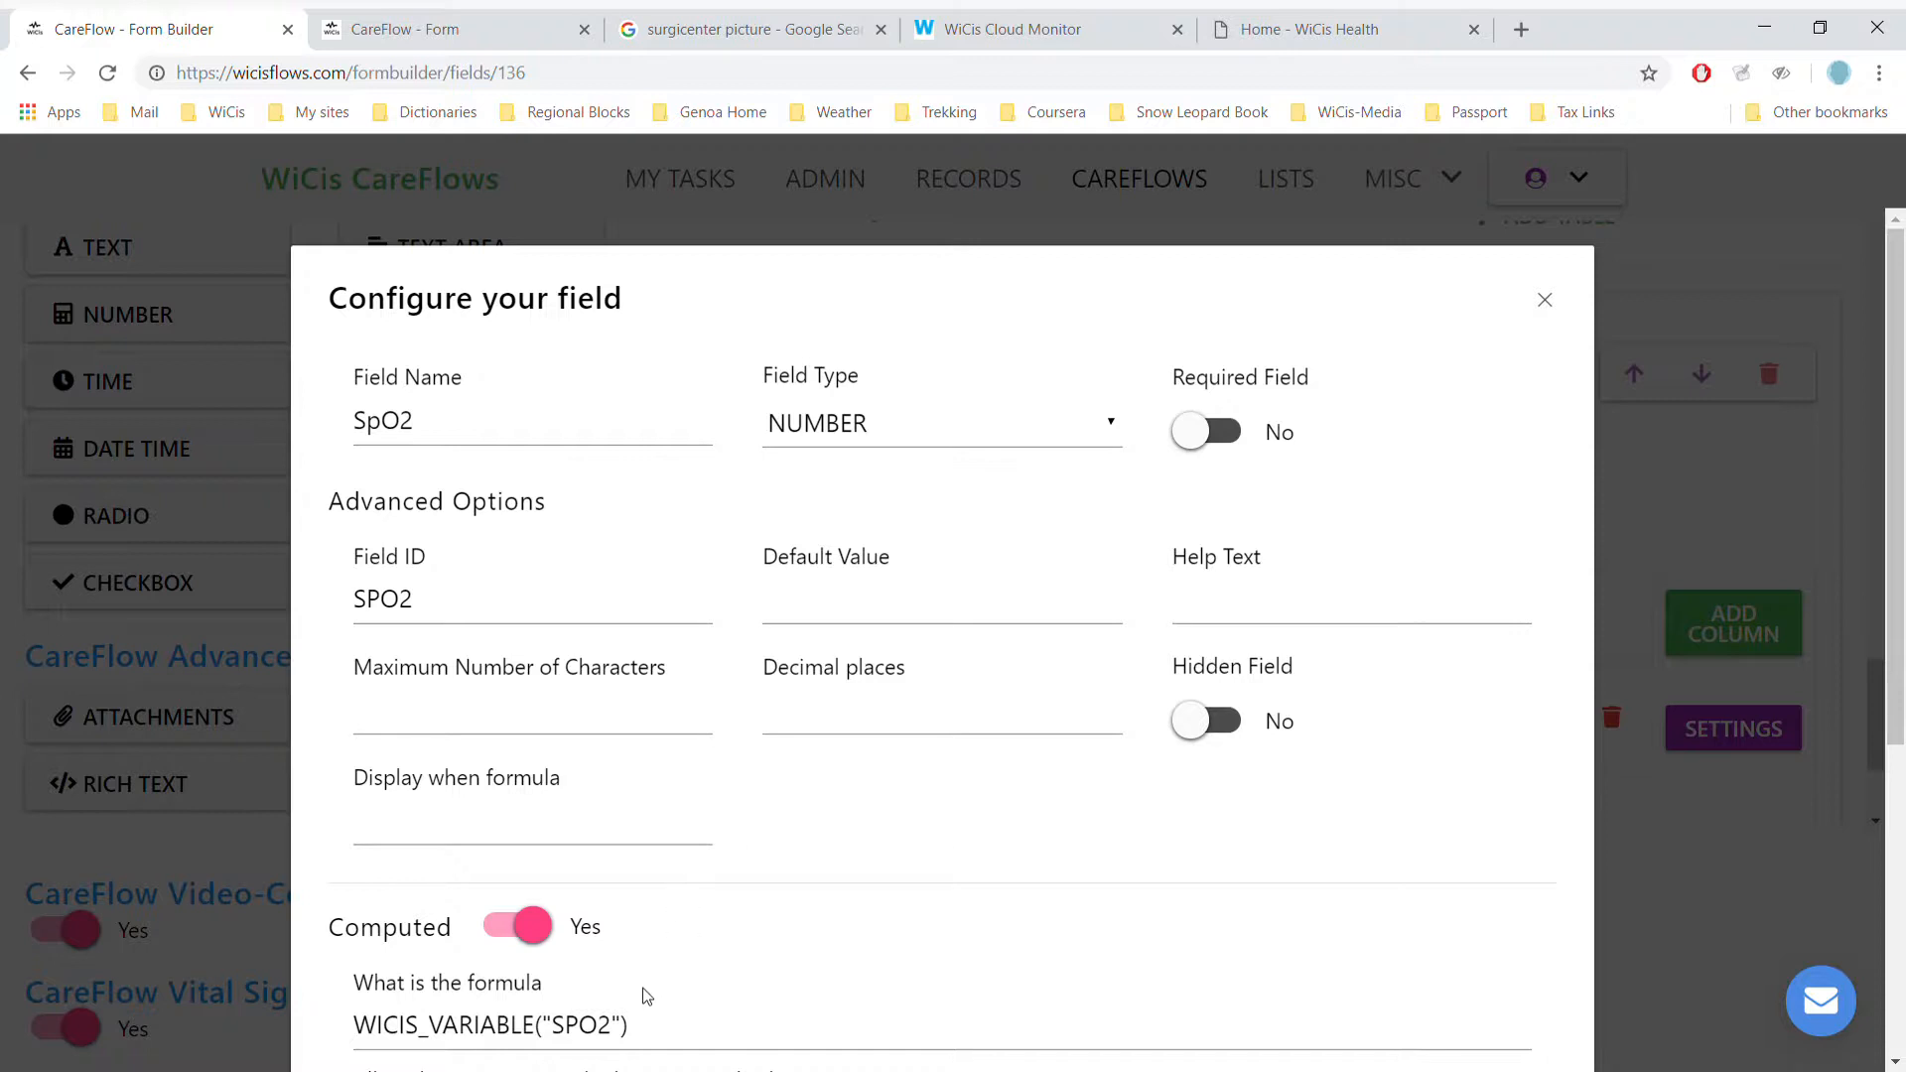
{"action": "left_click", "coordinate": [654, 1033]}
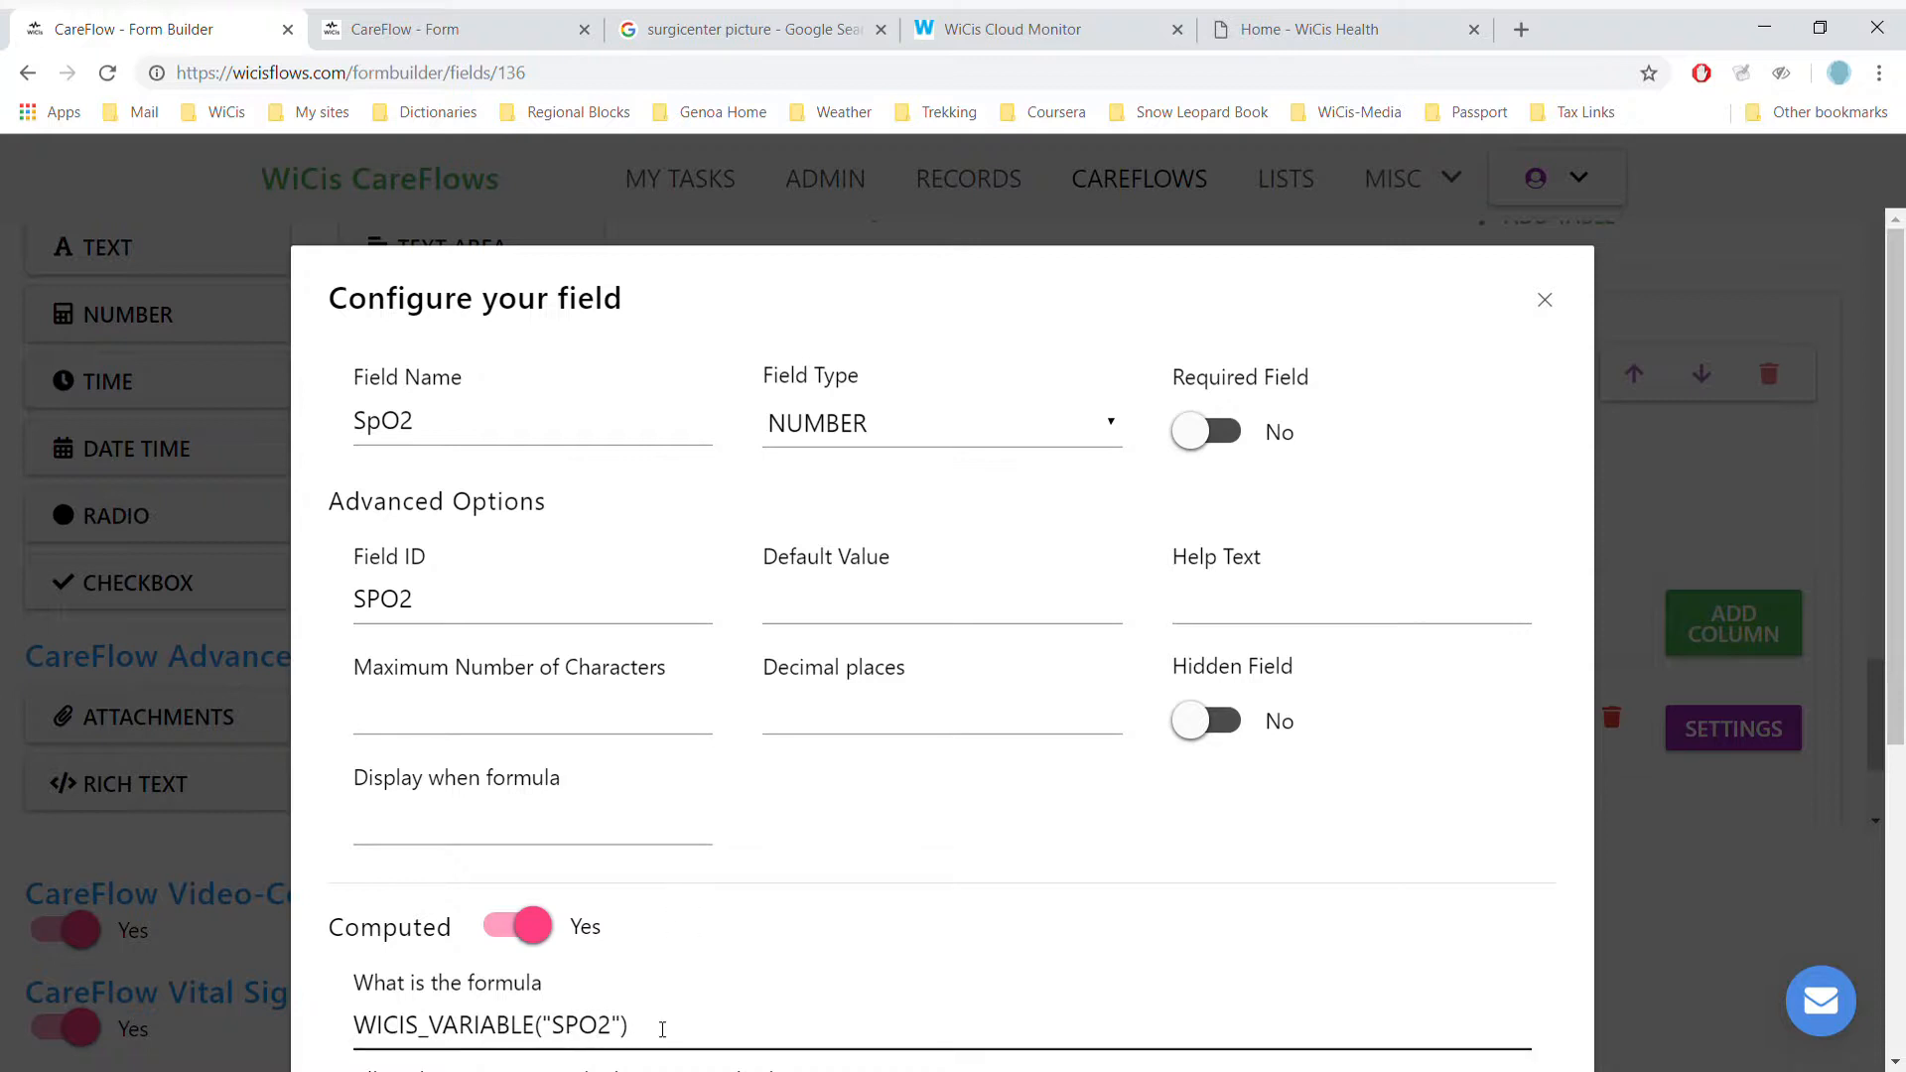
{"action": "left_click", "coordinate": [934, 988]}
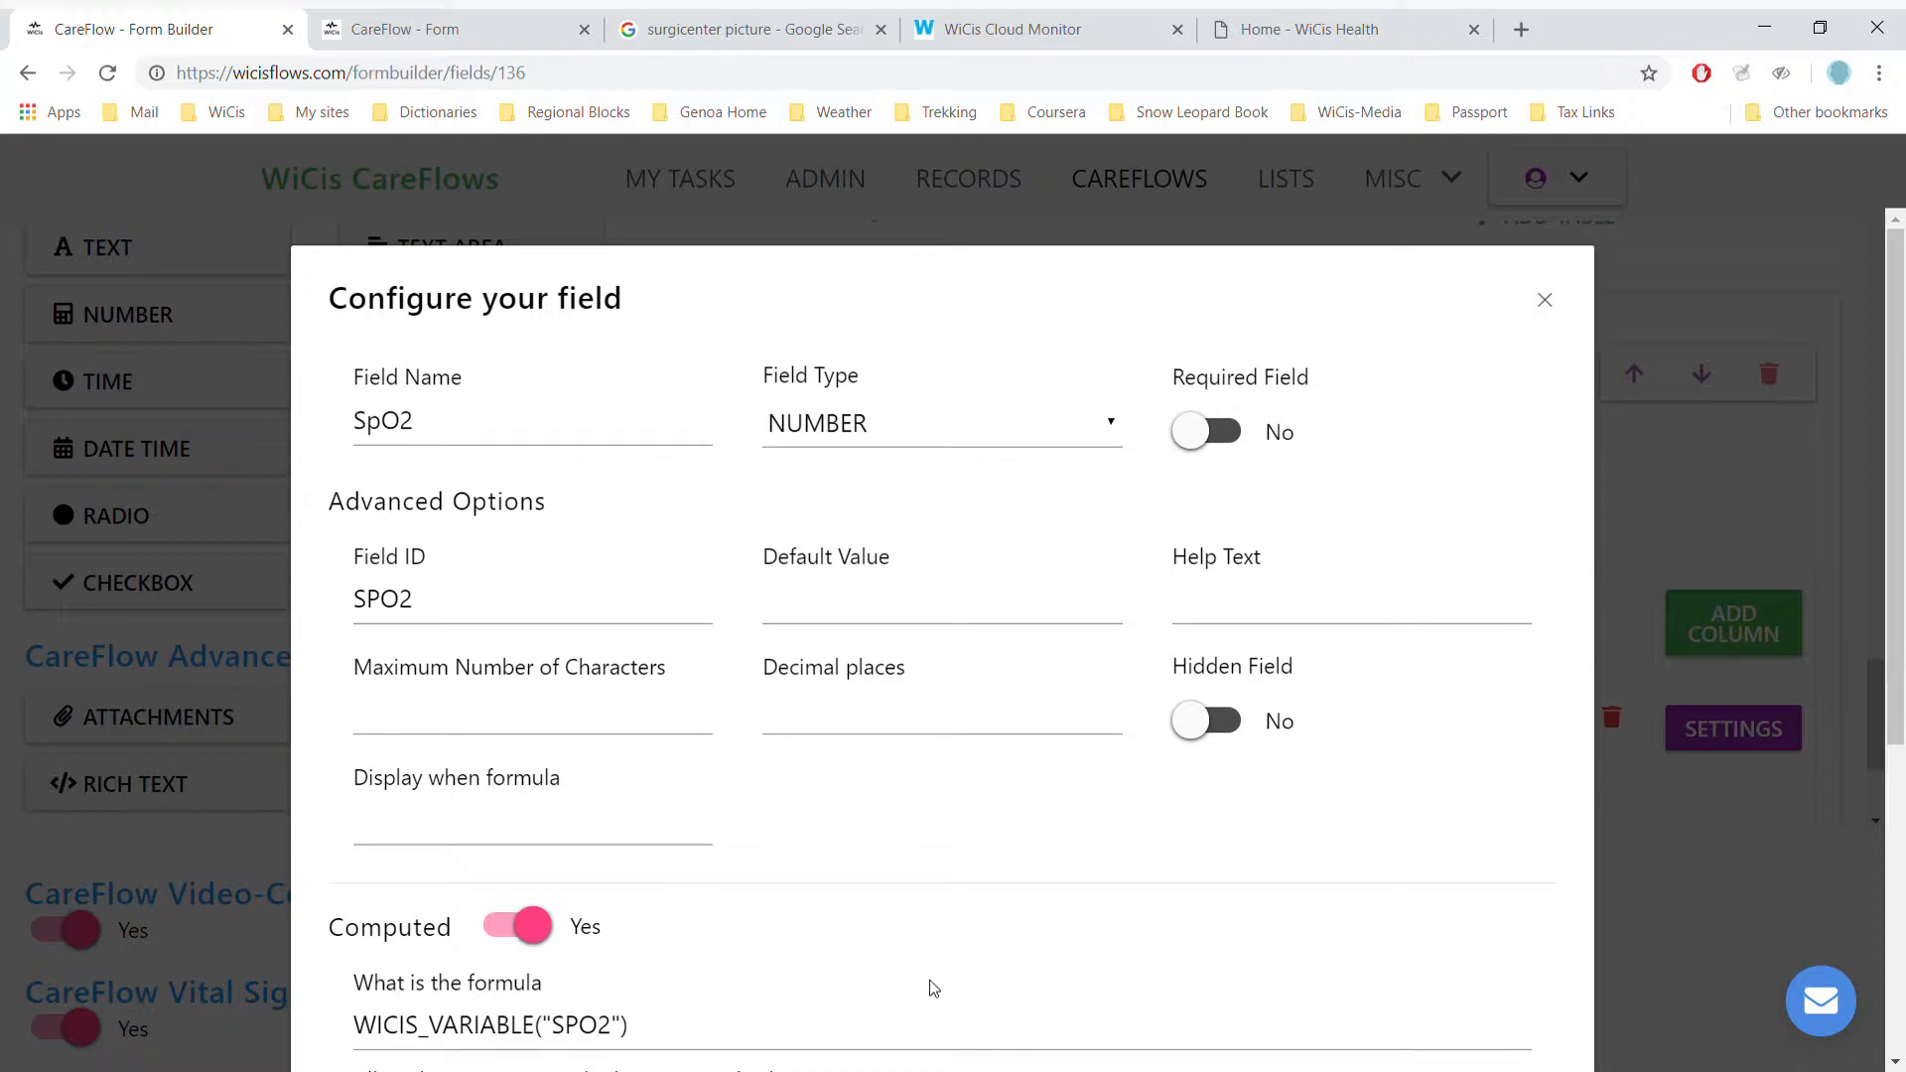
{"action": "scroll", "coordinate": [935, 989], "scroll_direction": "down", "scroll_amount": 5}
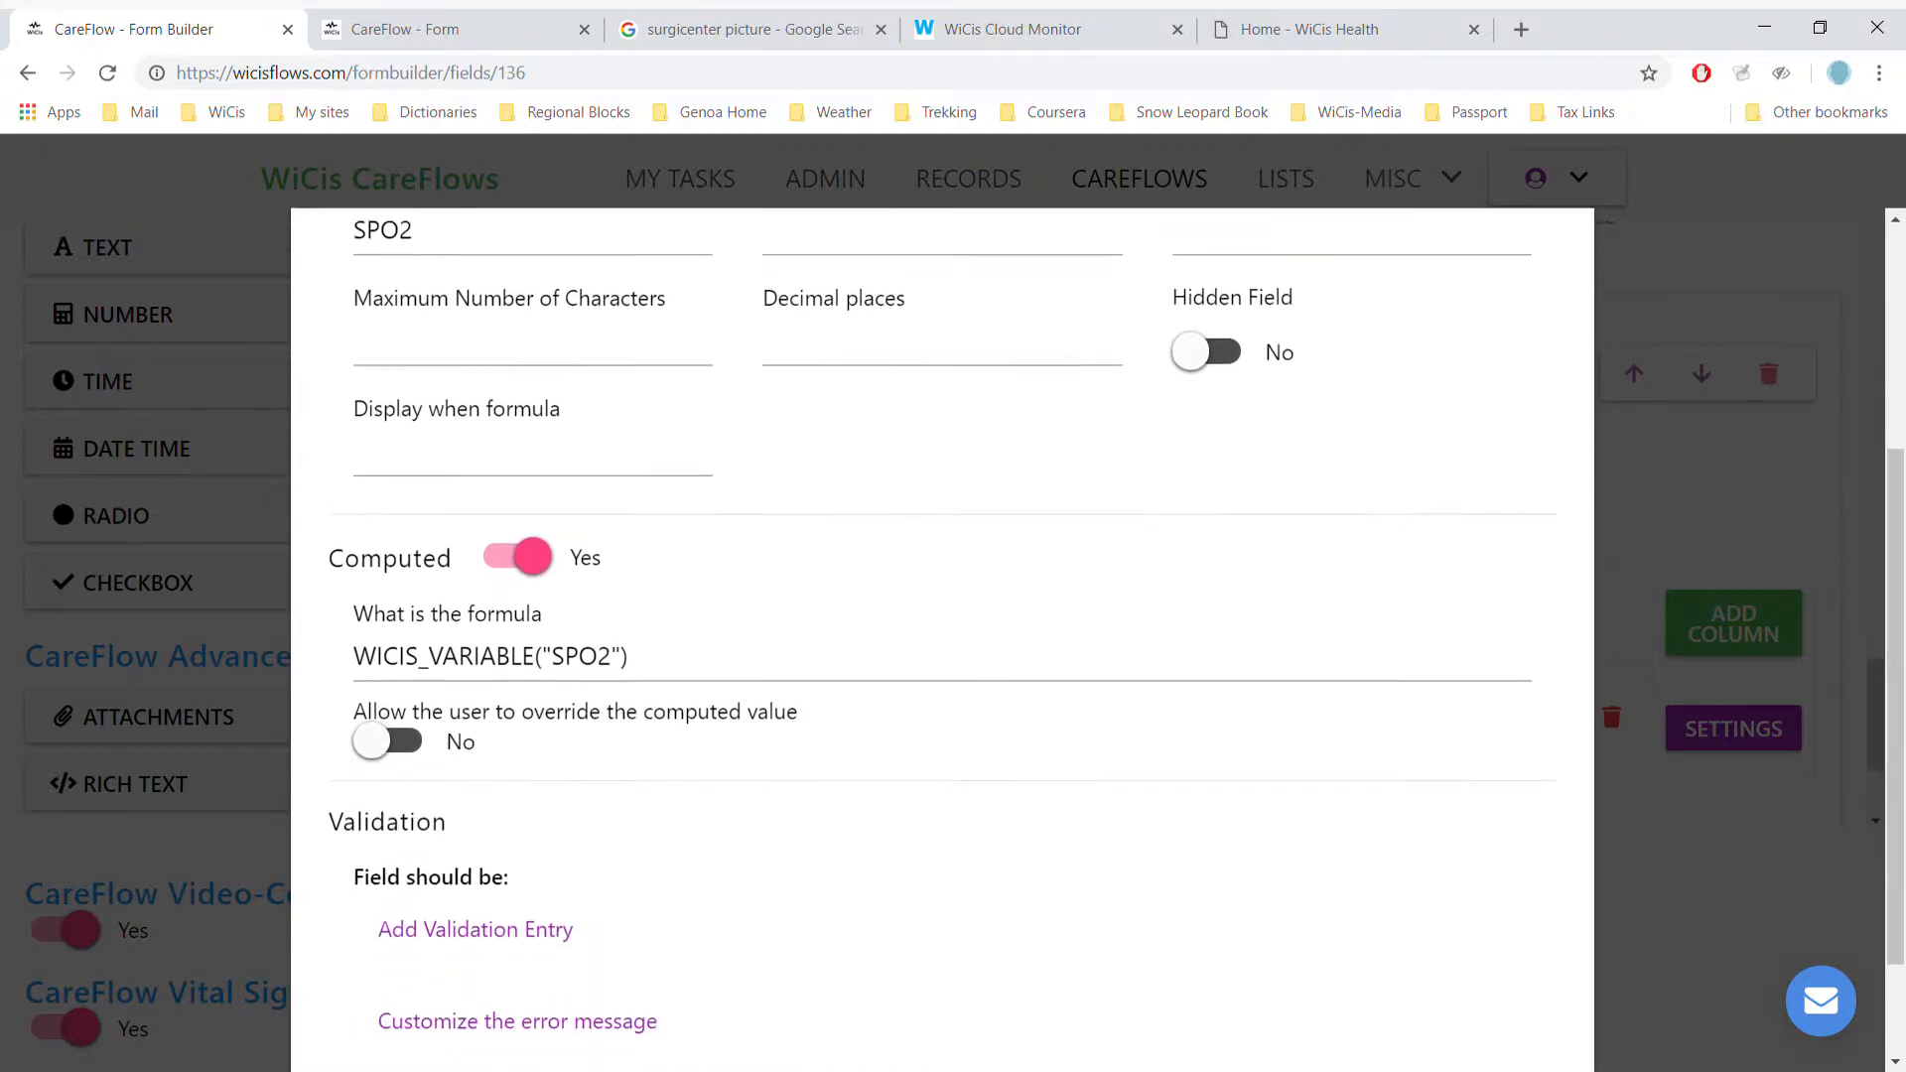
{"action": "left_click", "coordinate": [1493, 966]}
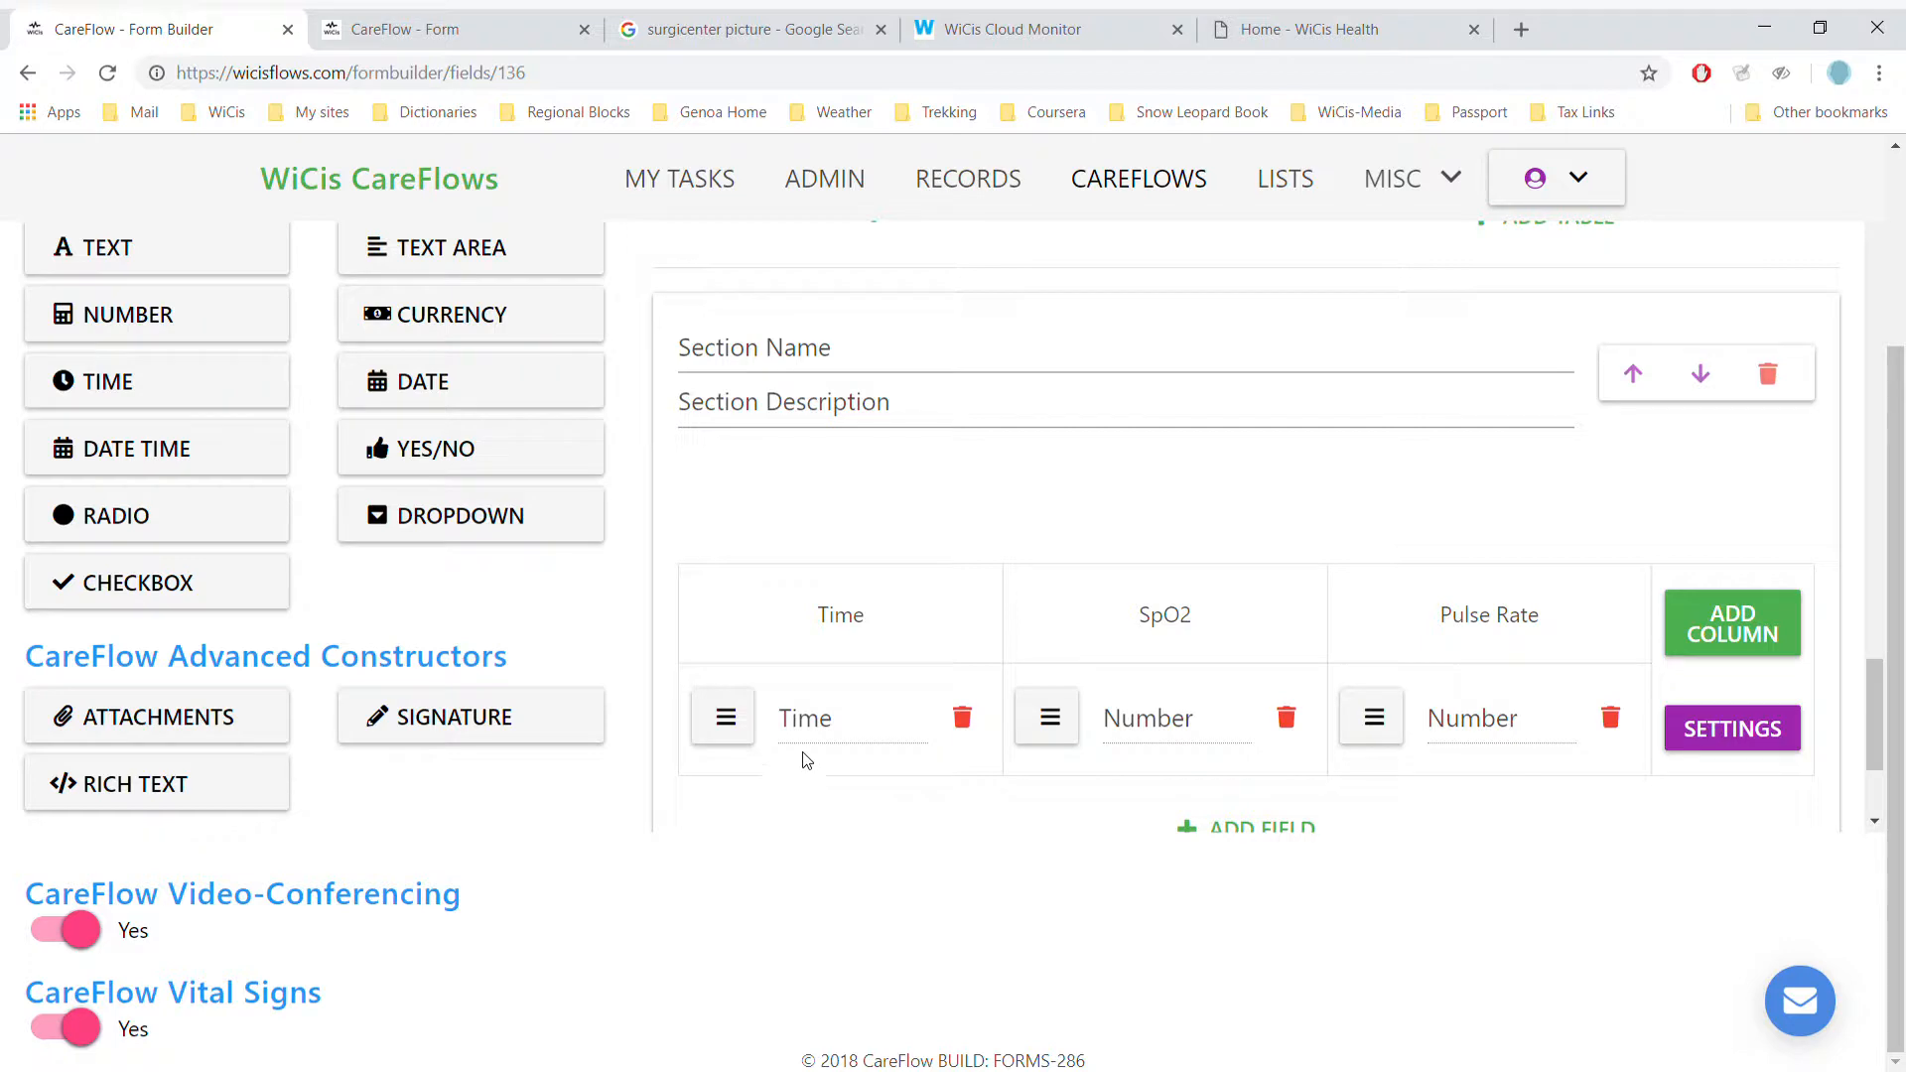
{"action": "left_click", "coordinate": [820, 721]}
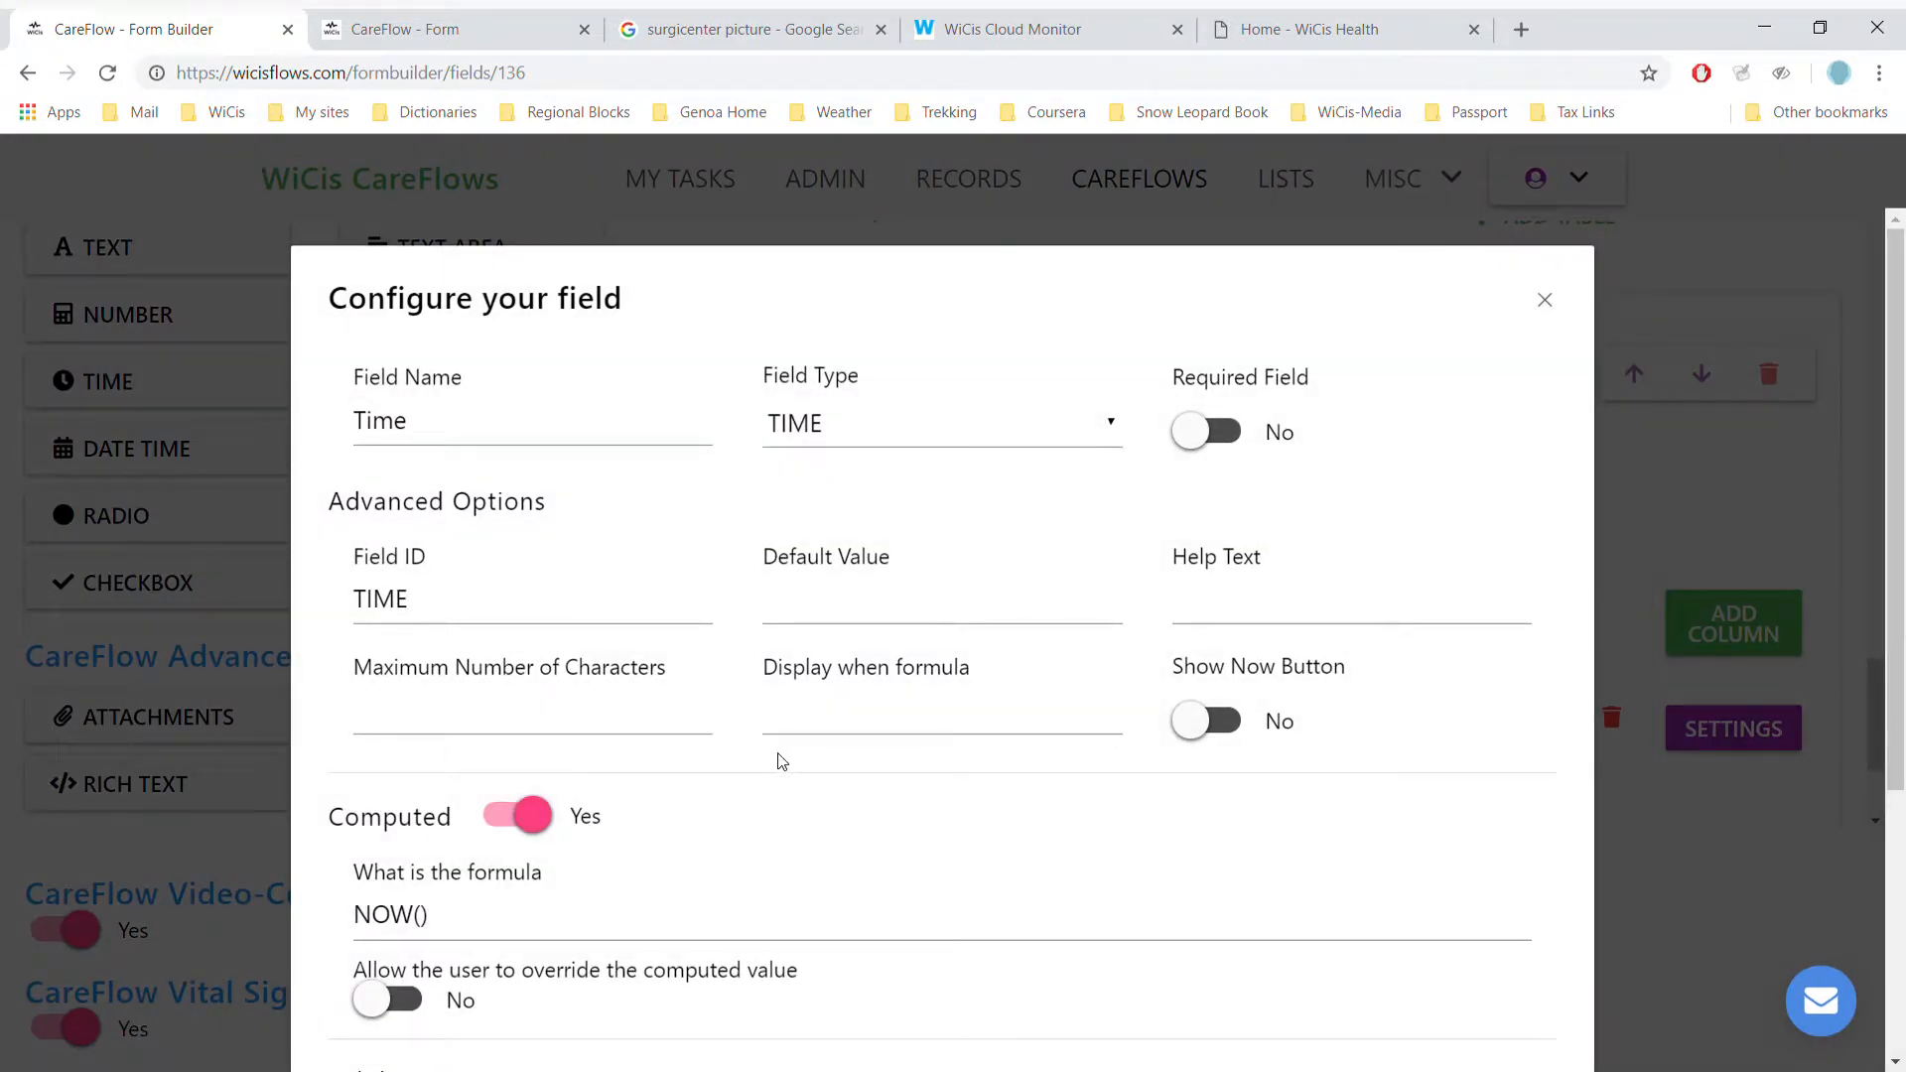
{"action": "left_click", "coordinate": [584, 909]}
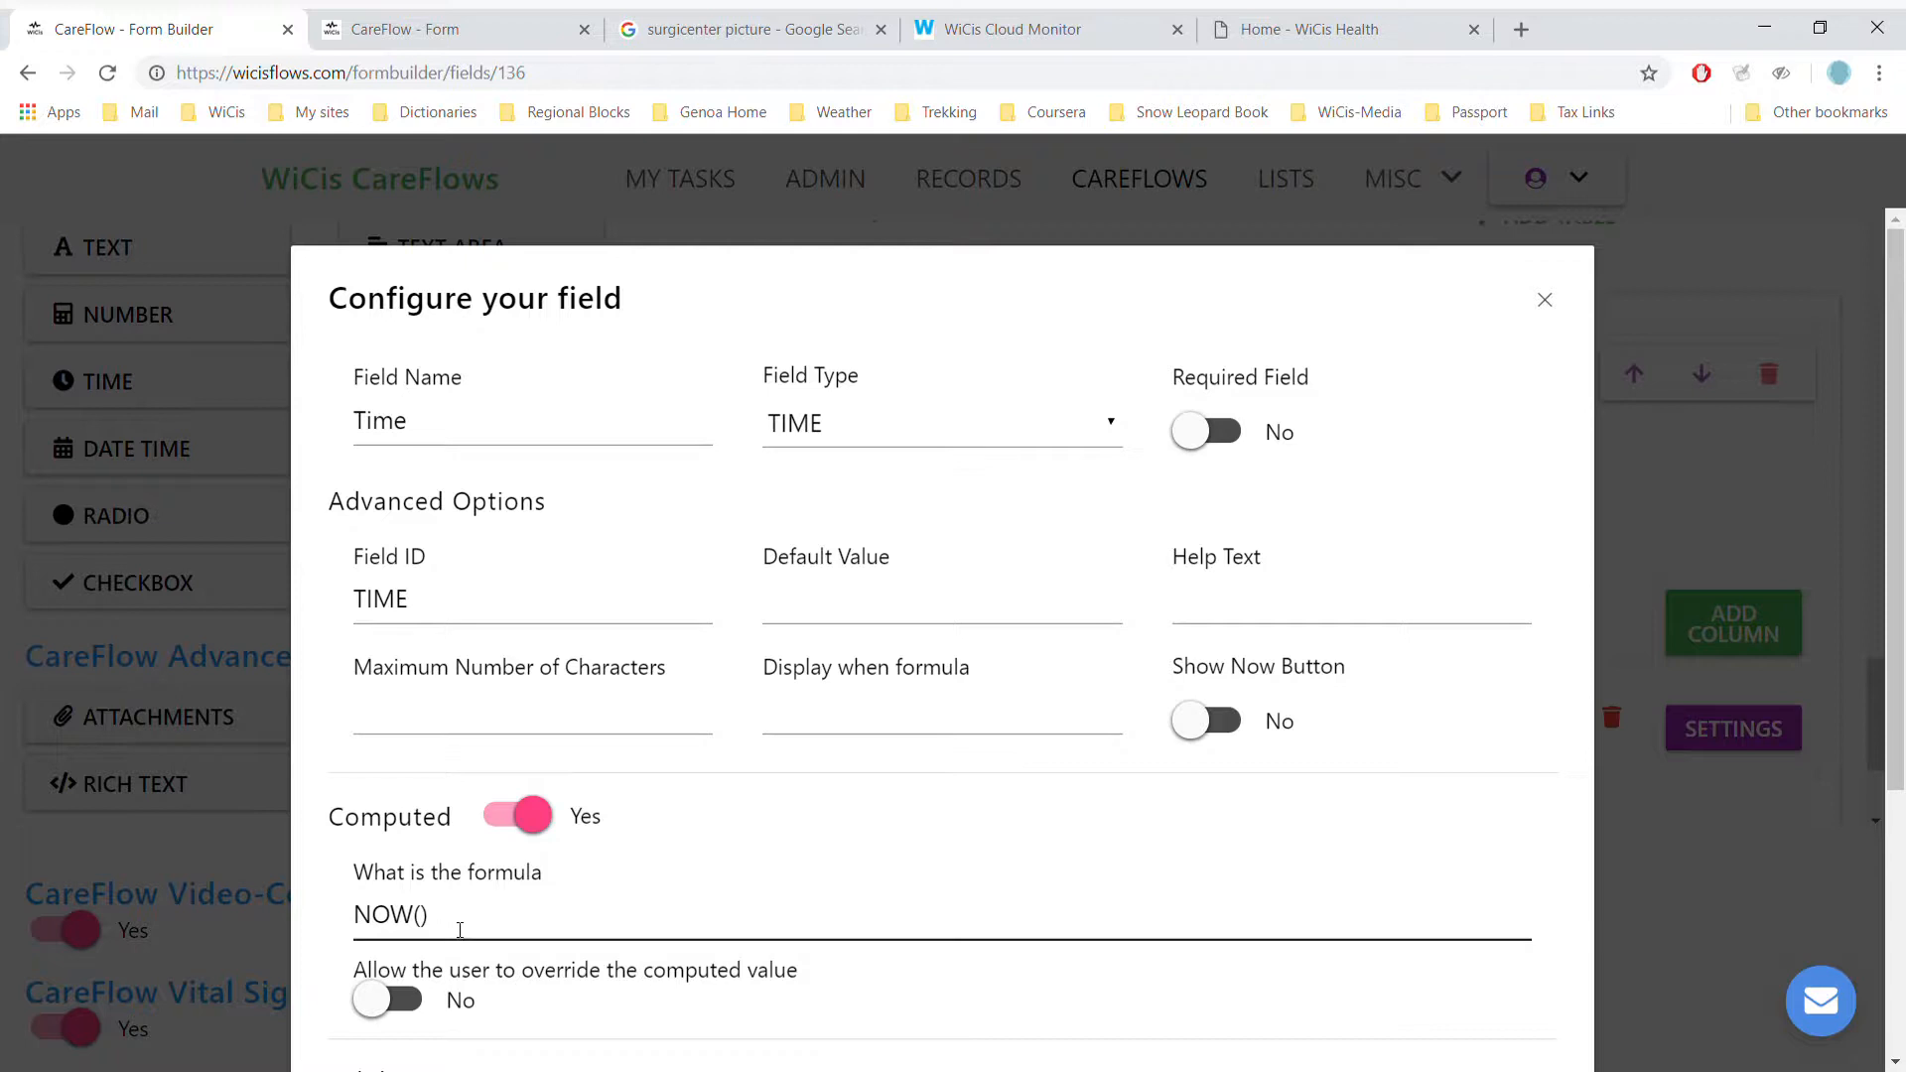
{"action": "scroll", "coordinate": [544, 907], "scroll_direction": "down", "scroll_amount": 4}
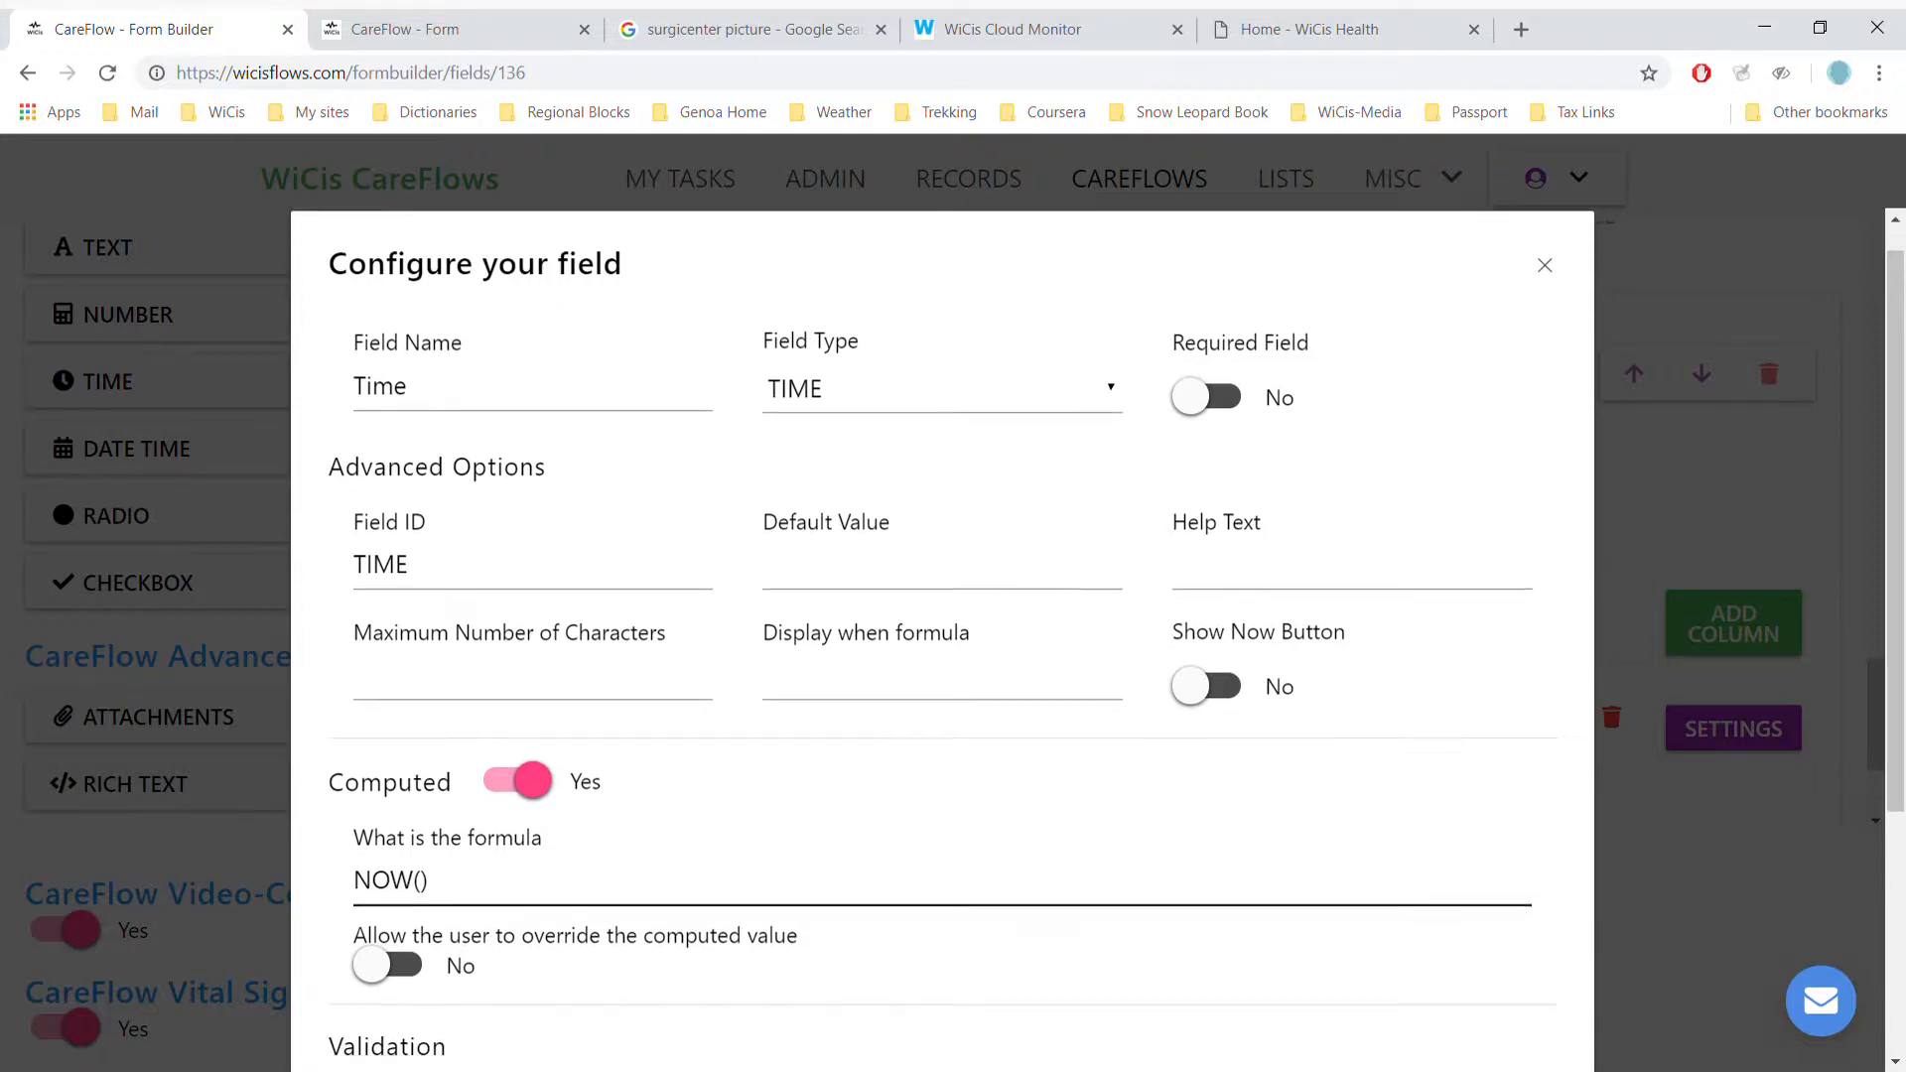
{"action": "left_click", "coordinate": [1494, 966]}
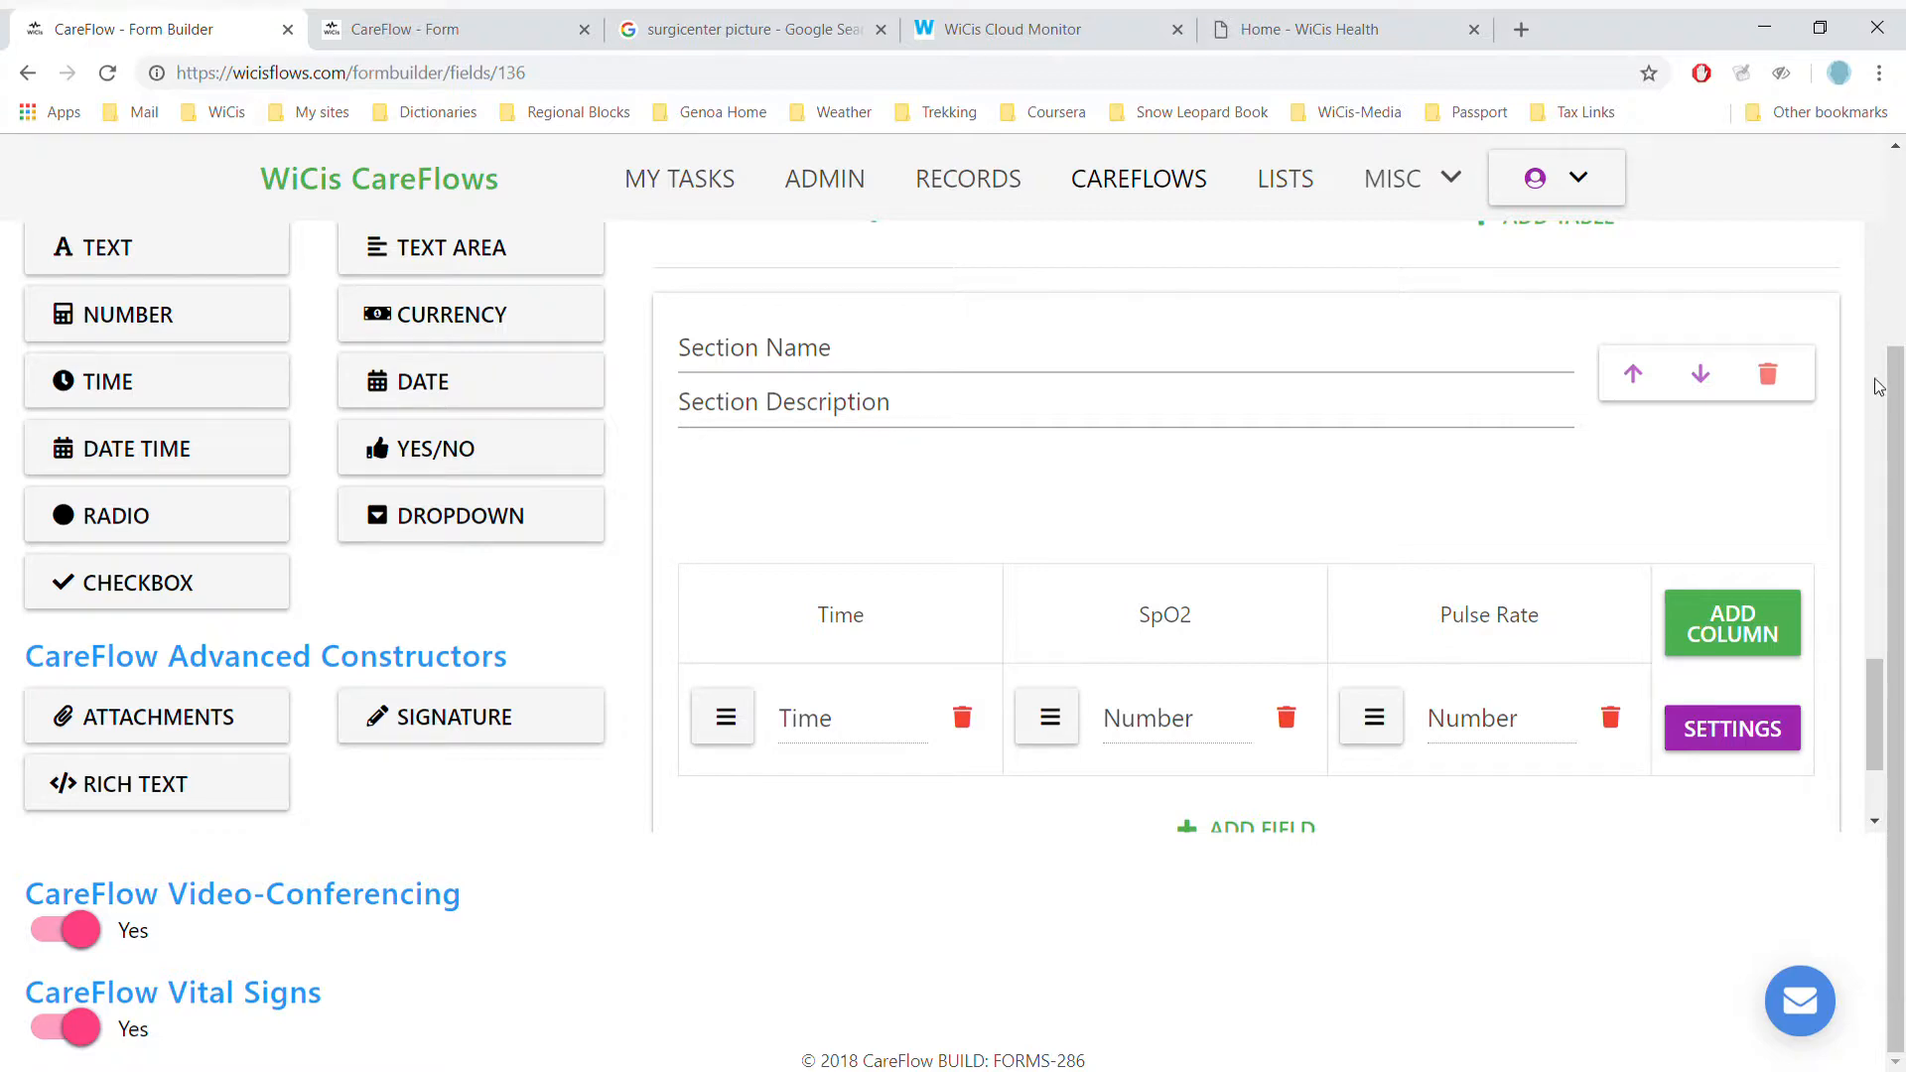
- Open a preview of the CE - Demo CareFlow form from the top of the builder
{"action": "scroll", "coordinate": [1879, 386], "scroll_direction": "up", "scroll_amount": 10}
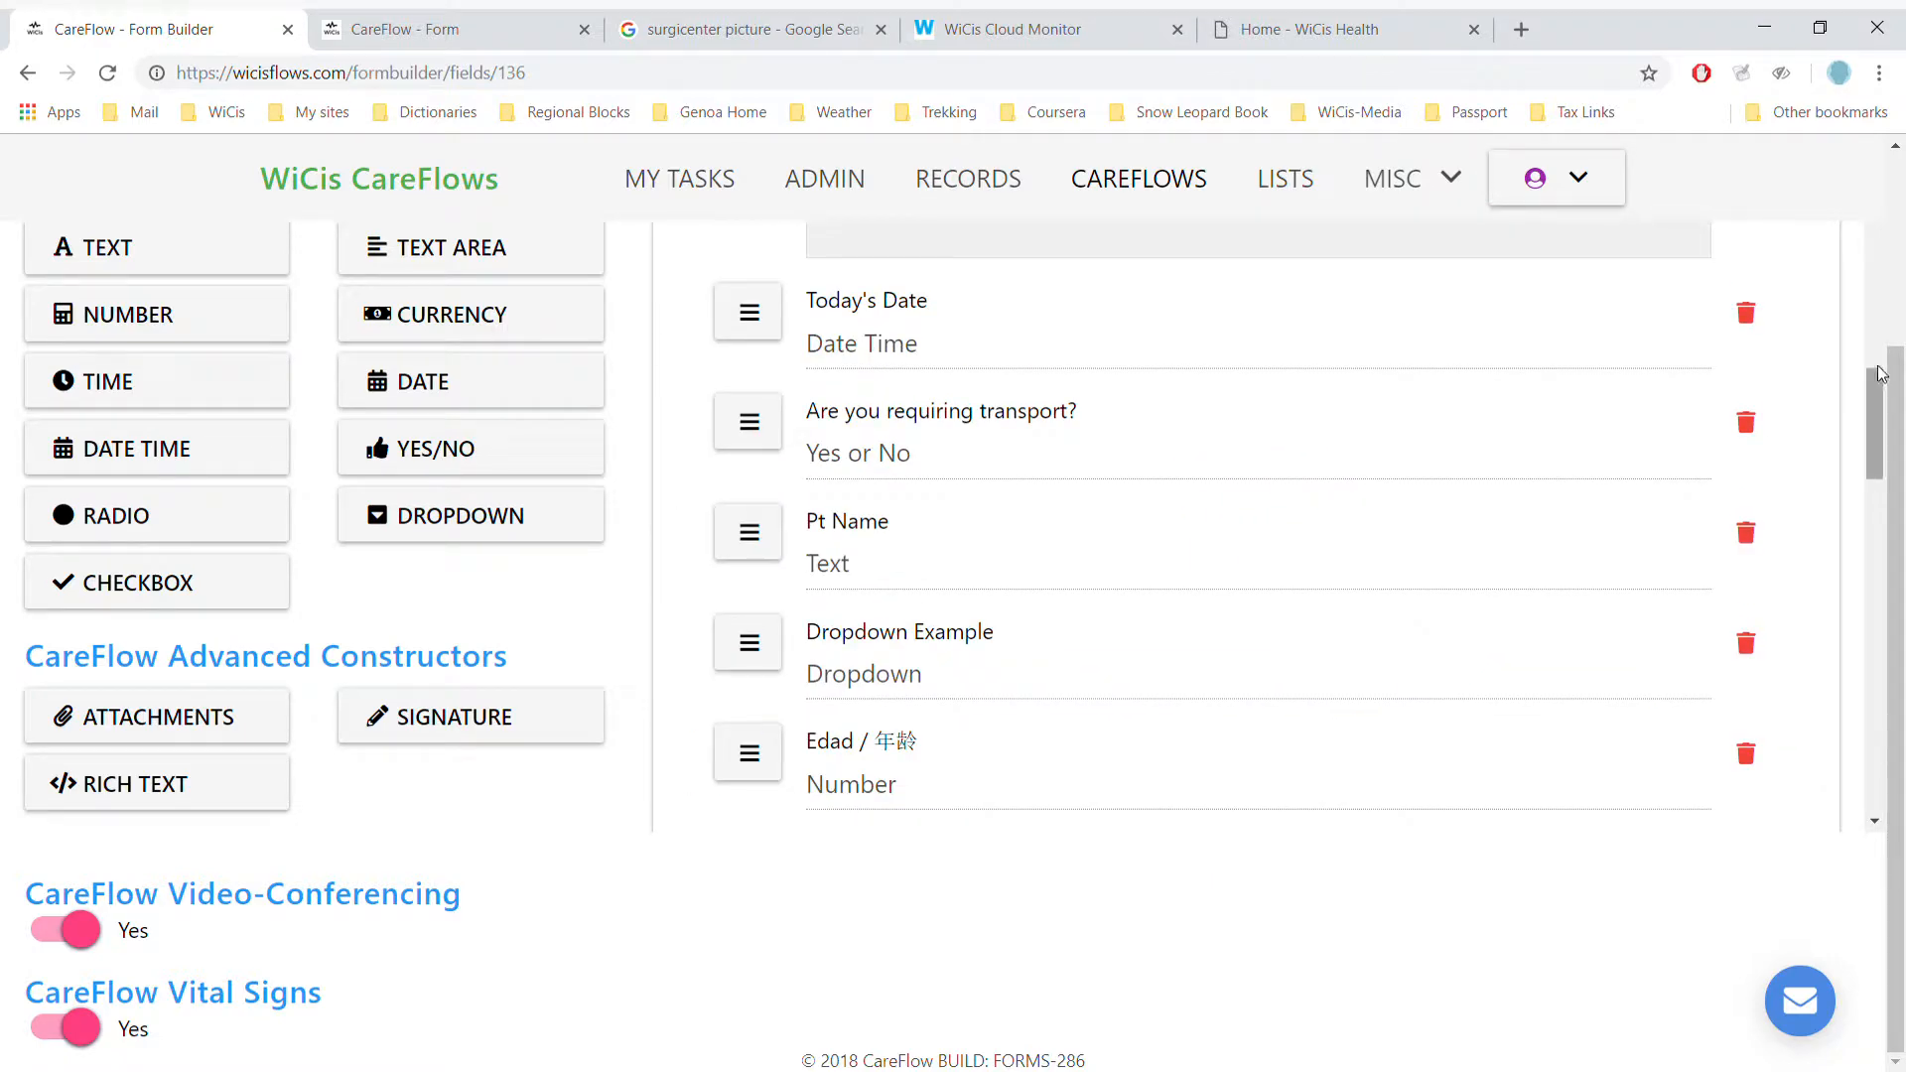
{"action": "scroll", "coordinate": [1874, 278], "scroll_direction": "up", "scroll_amount": 5}
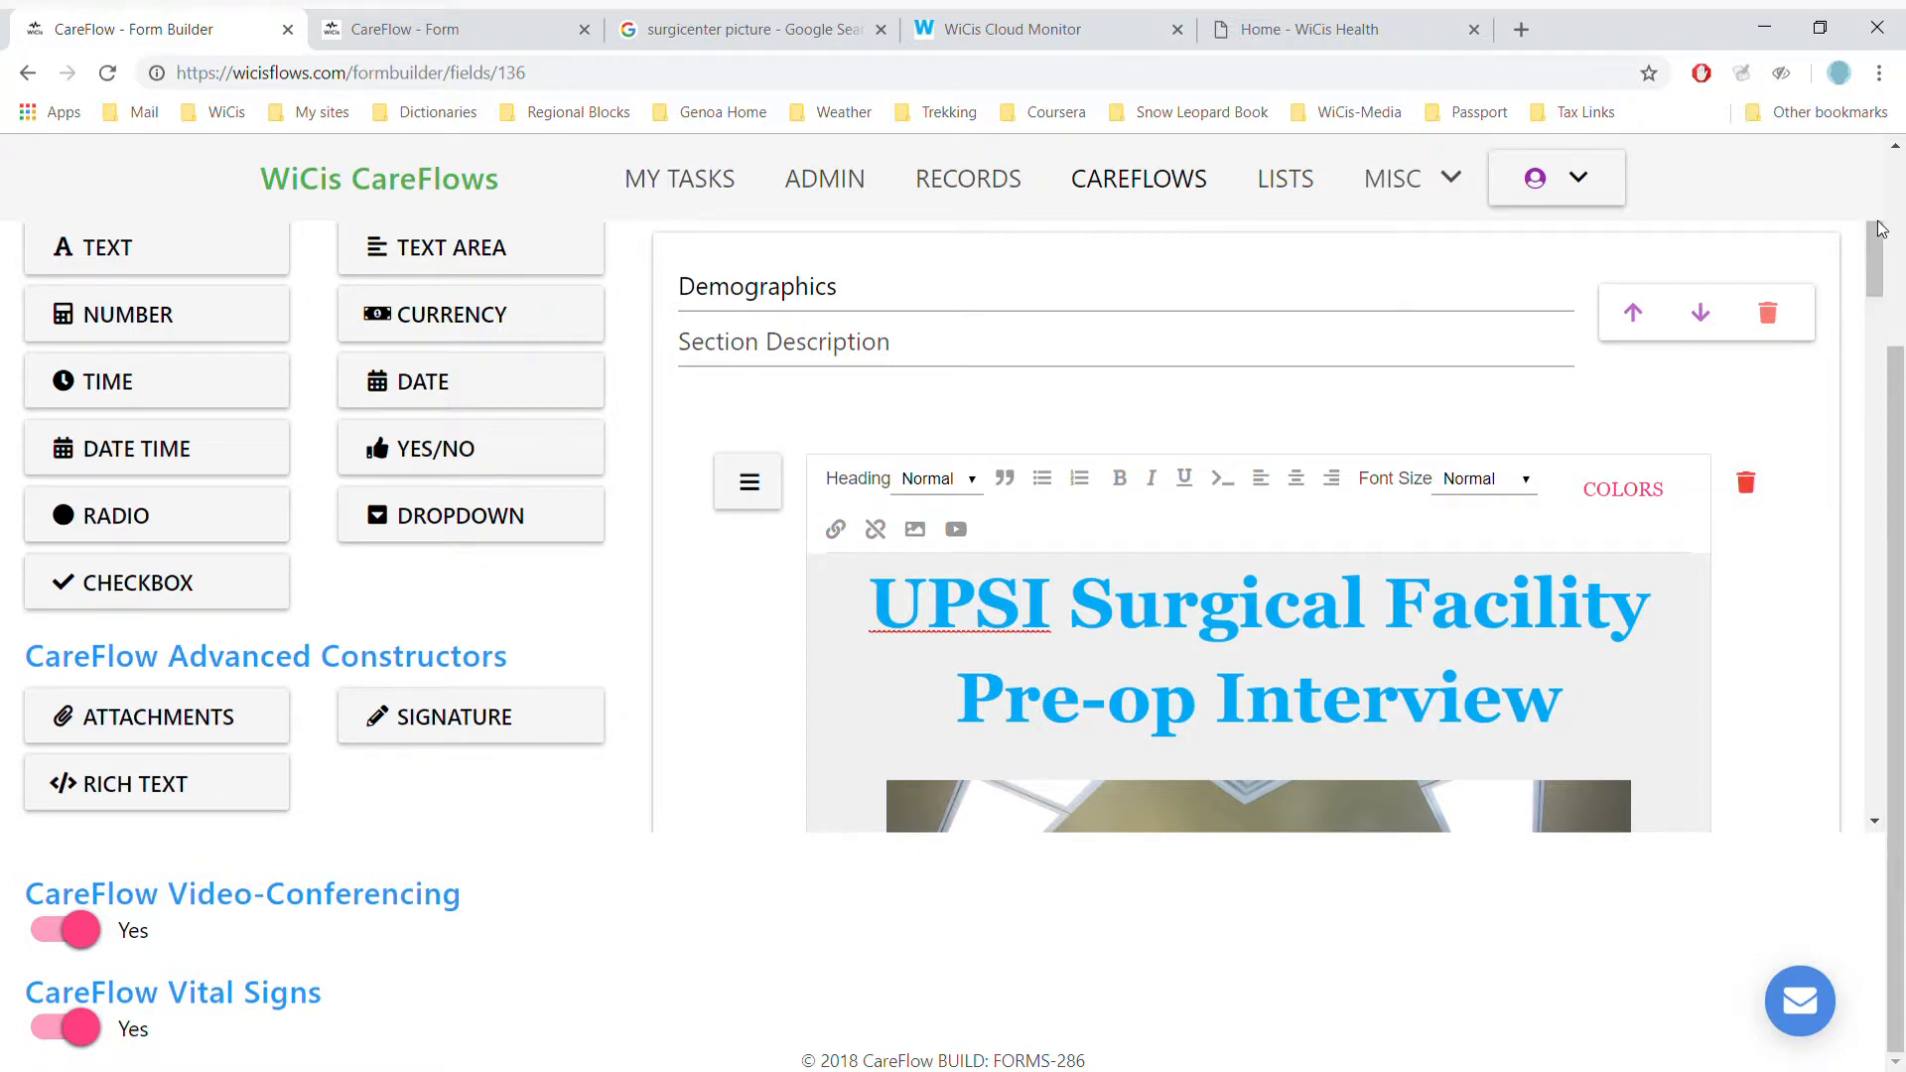
{"action": "scroll", "coordinate": [1881, 228], "scroll_direction": "up", "scroll_amount": 3}
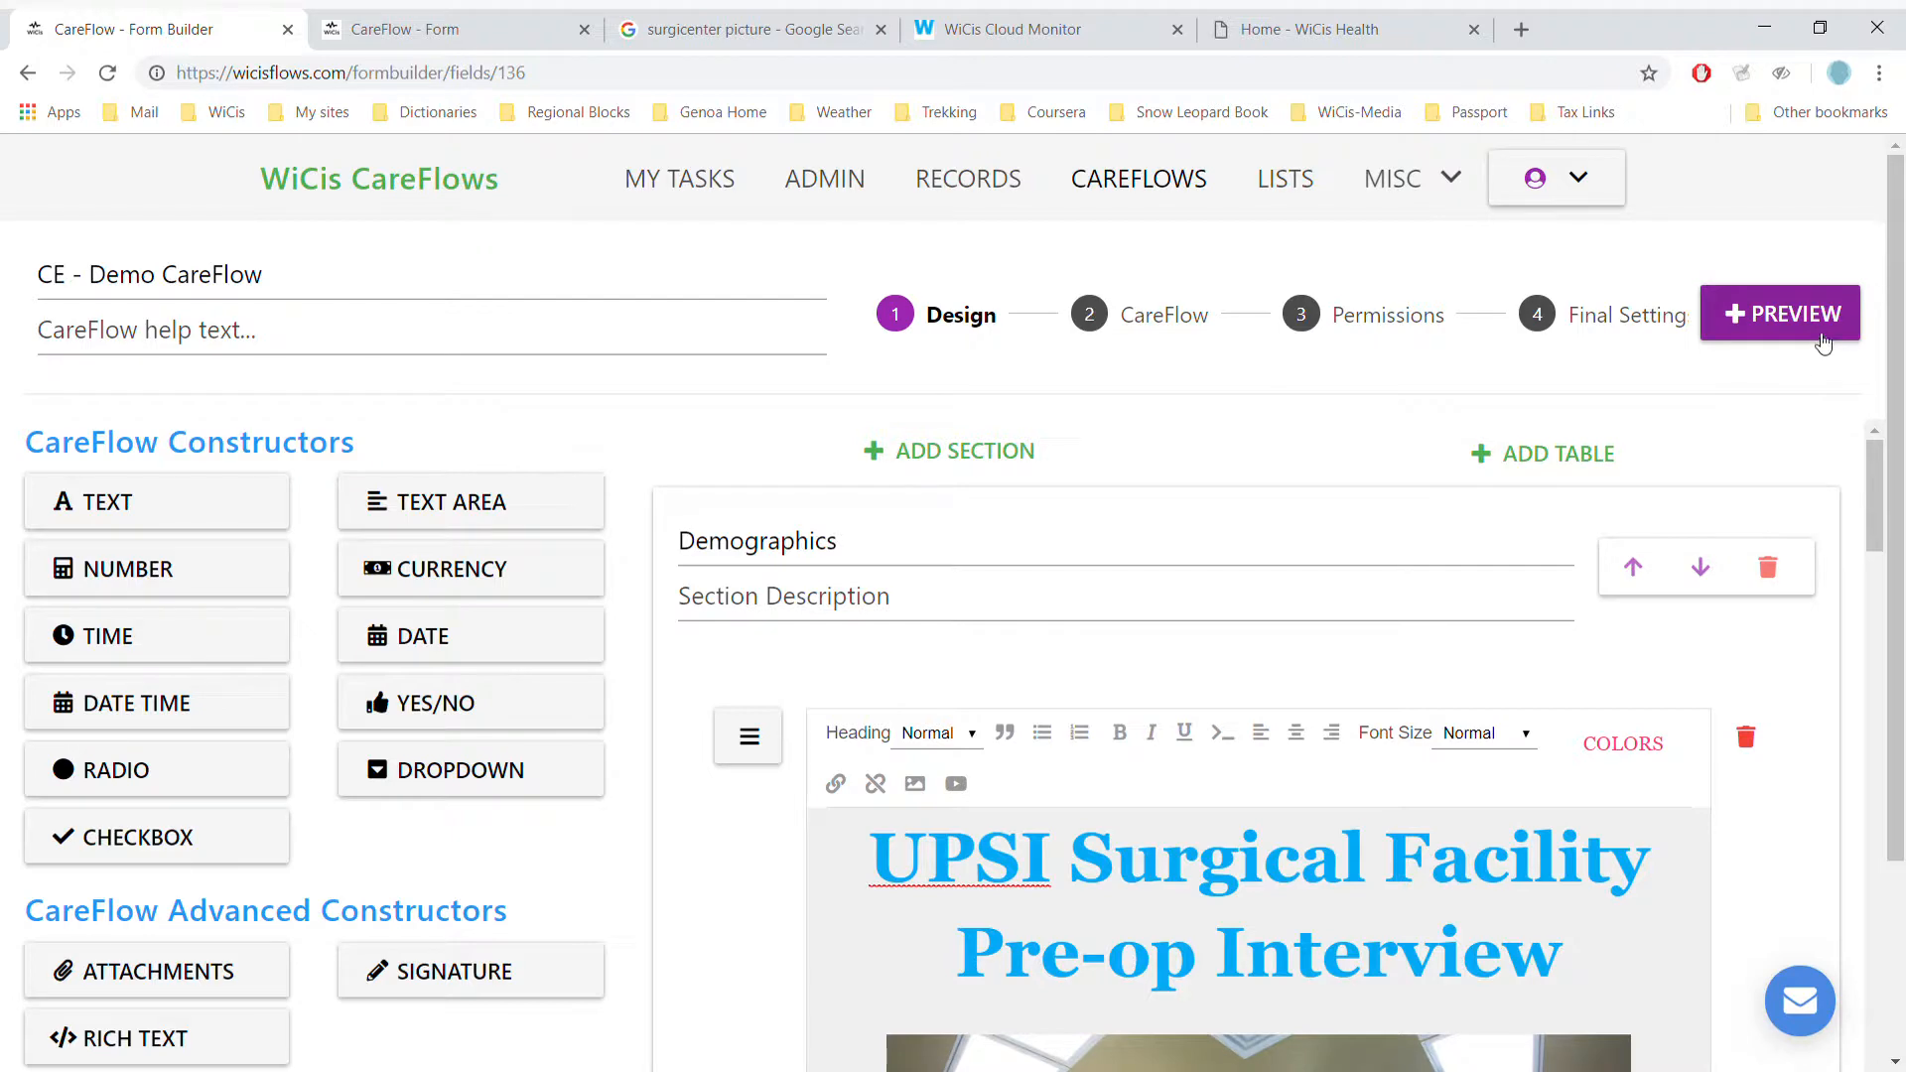
{"action": "left_click", "coordinate": [1822, 343]}
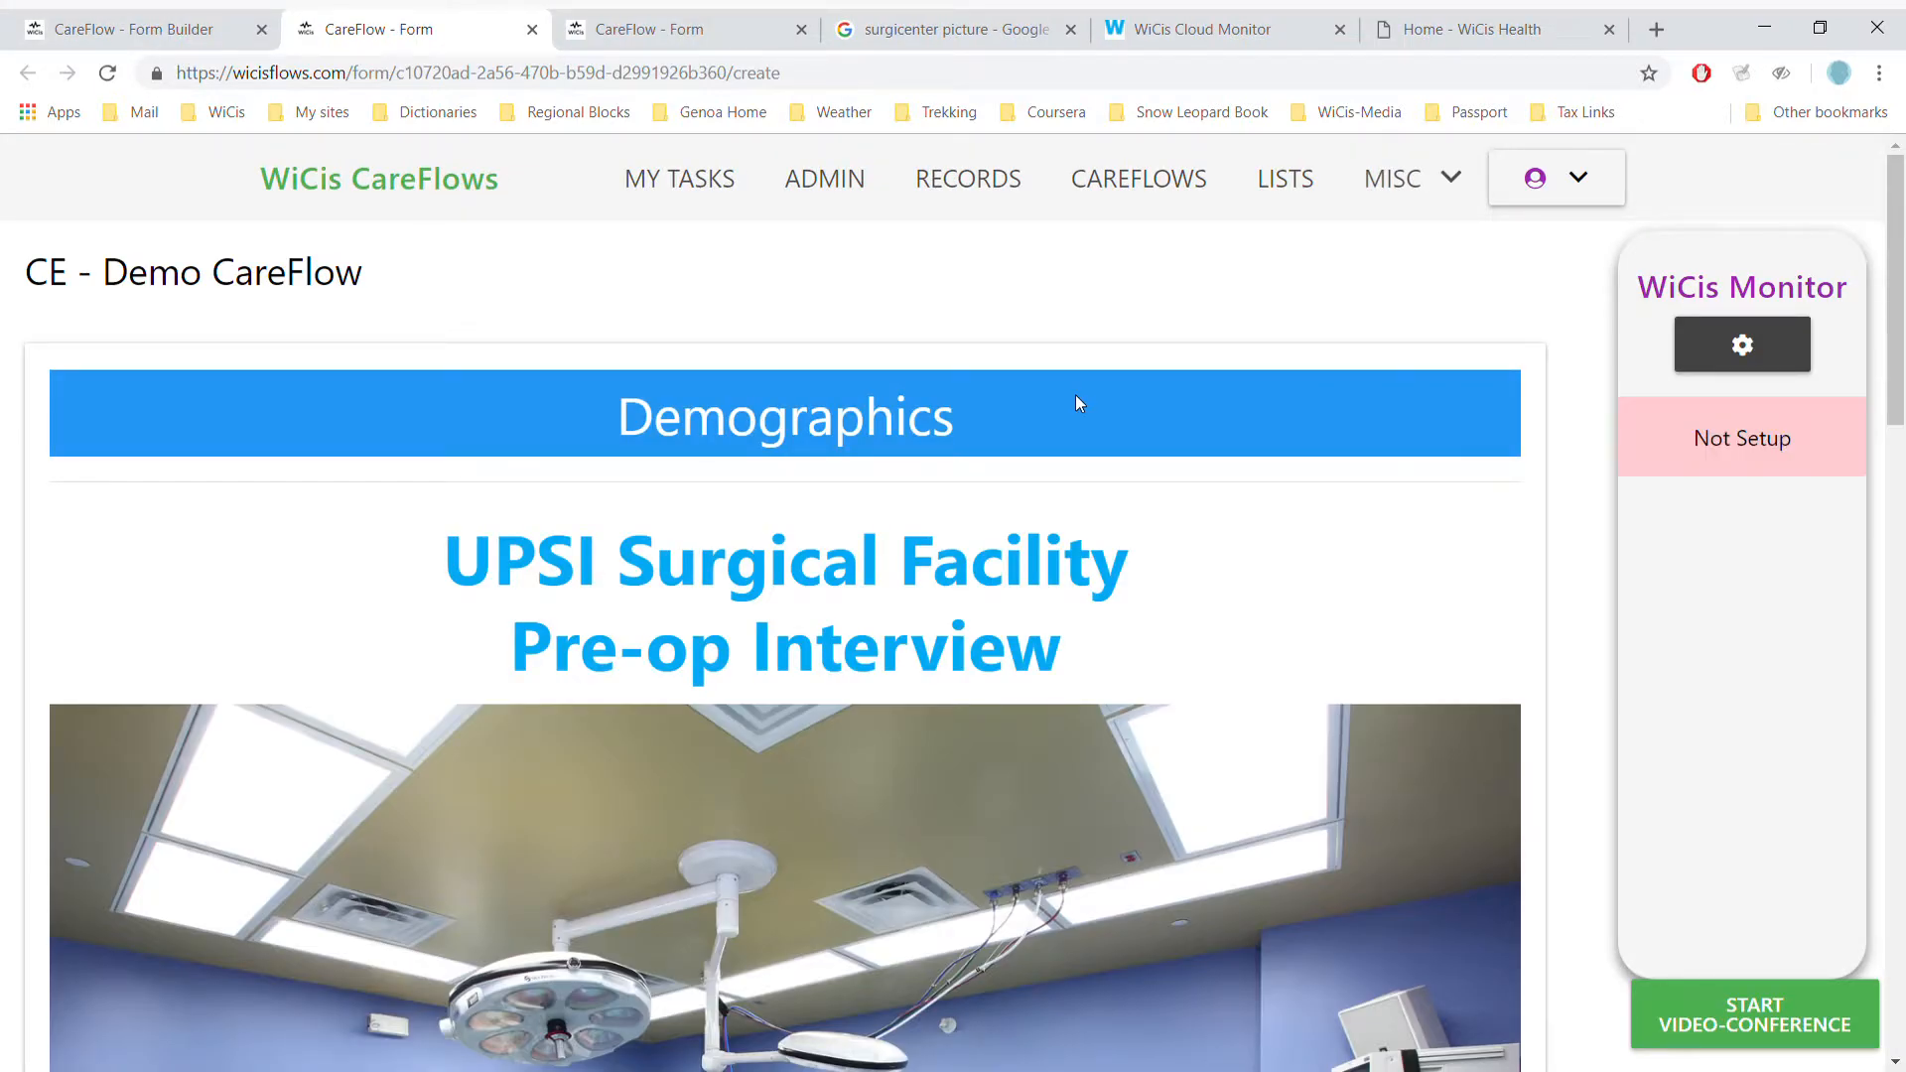
- Enter the patient's name in the Pt Name field
{"action": "scroll", "coordinate": [1075, 400], "scroll_direction": "down", "scroll_amount": 3}
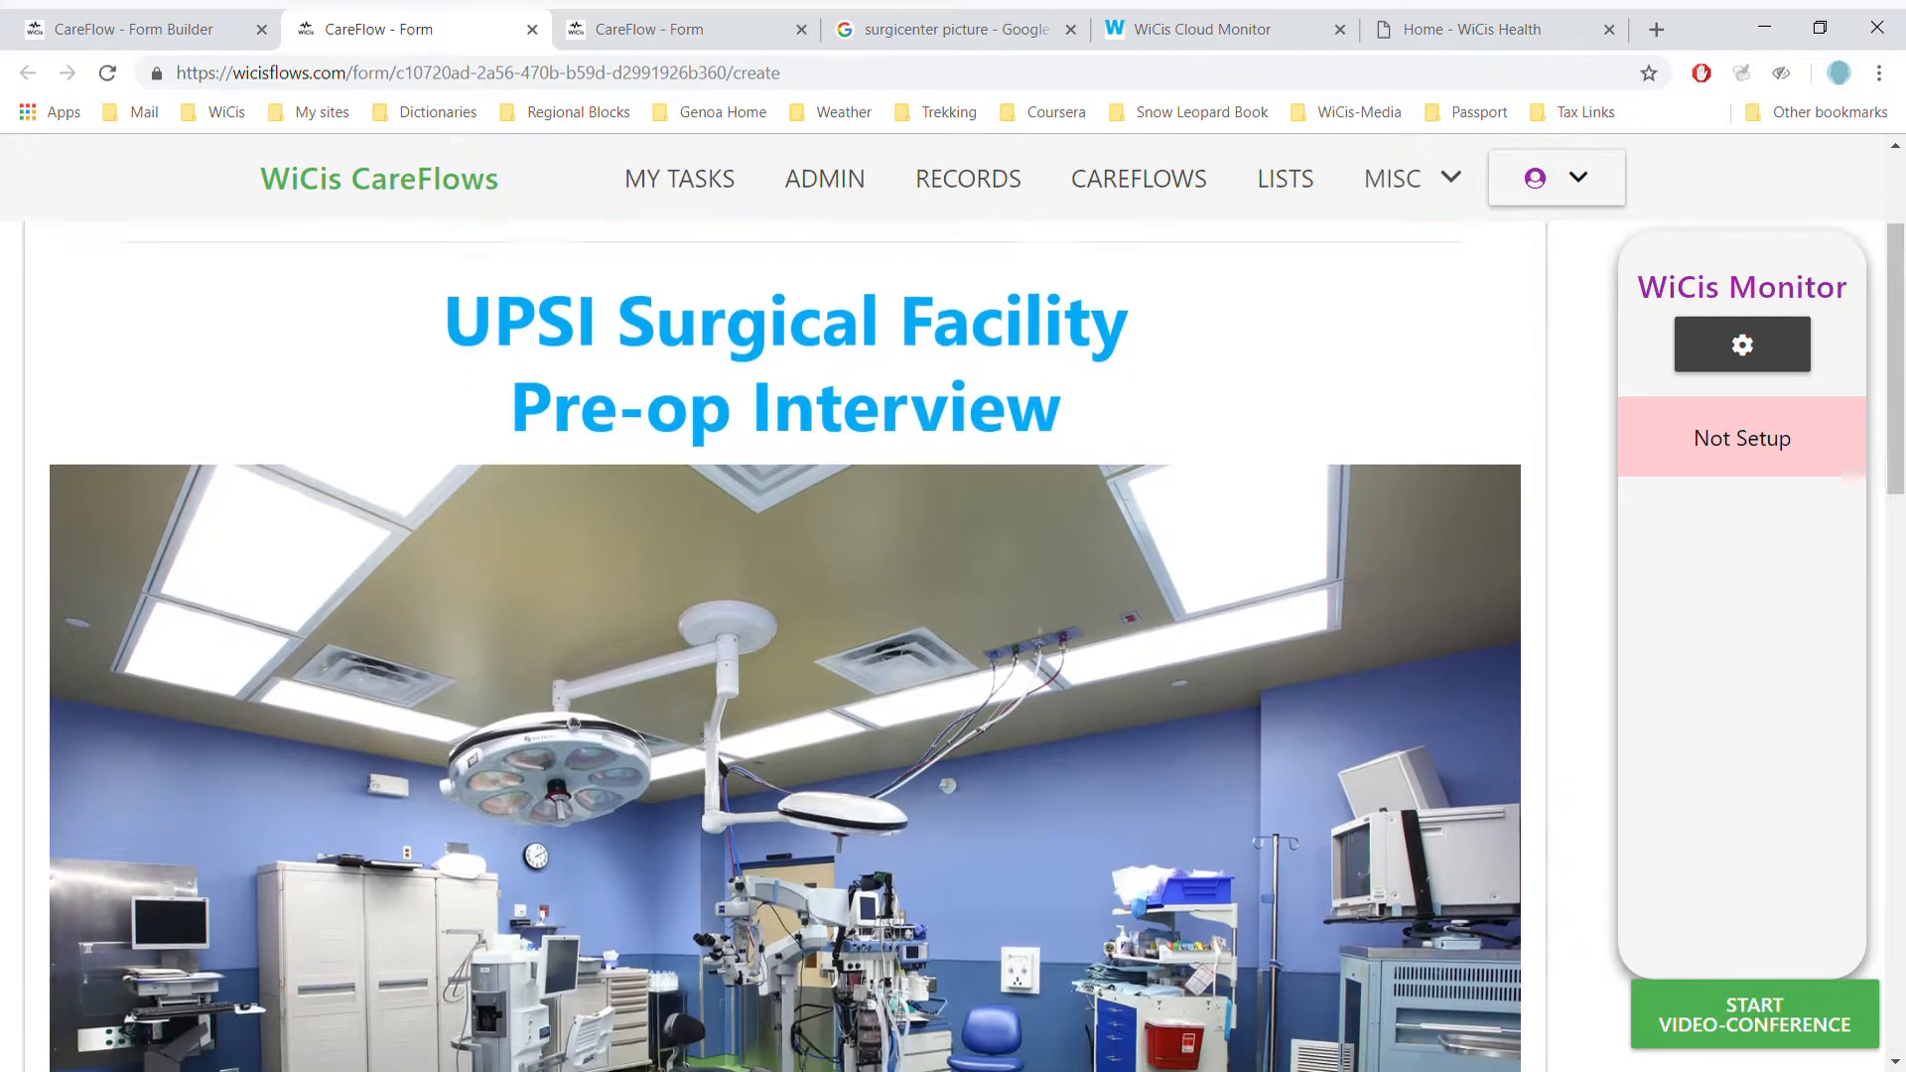
{"action": "scroll", "coordinate": [784, 645], "scroll_direction": "down", "scroll_amount": 4}
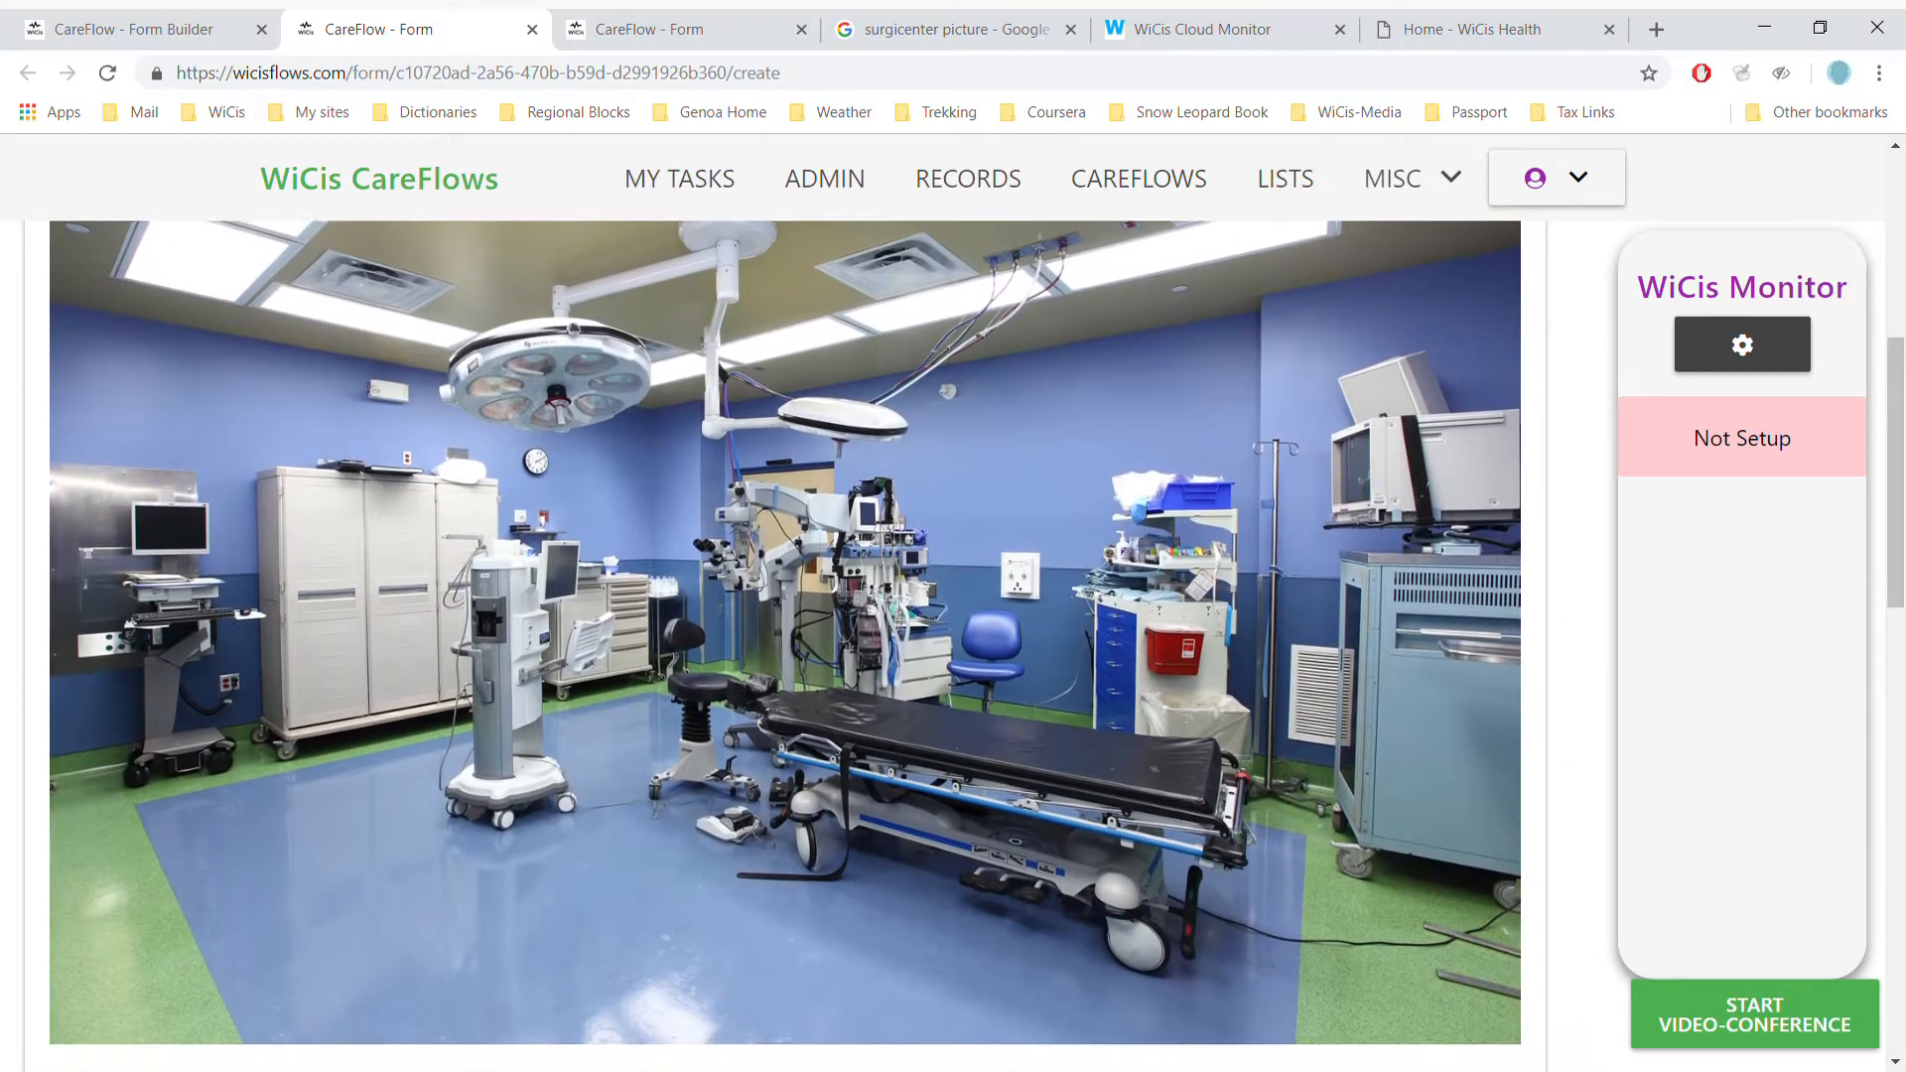
{"action": "scroll", "coordinate": [784, 645], "scroll_direction": "down", "scroll_amount": 2}
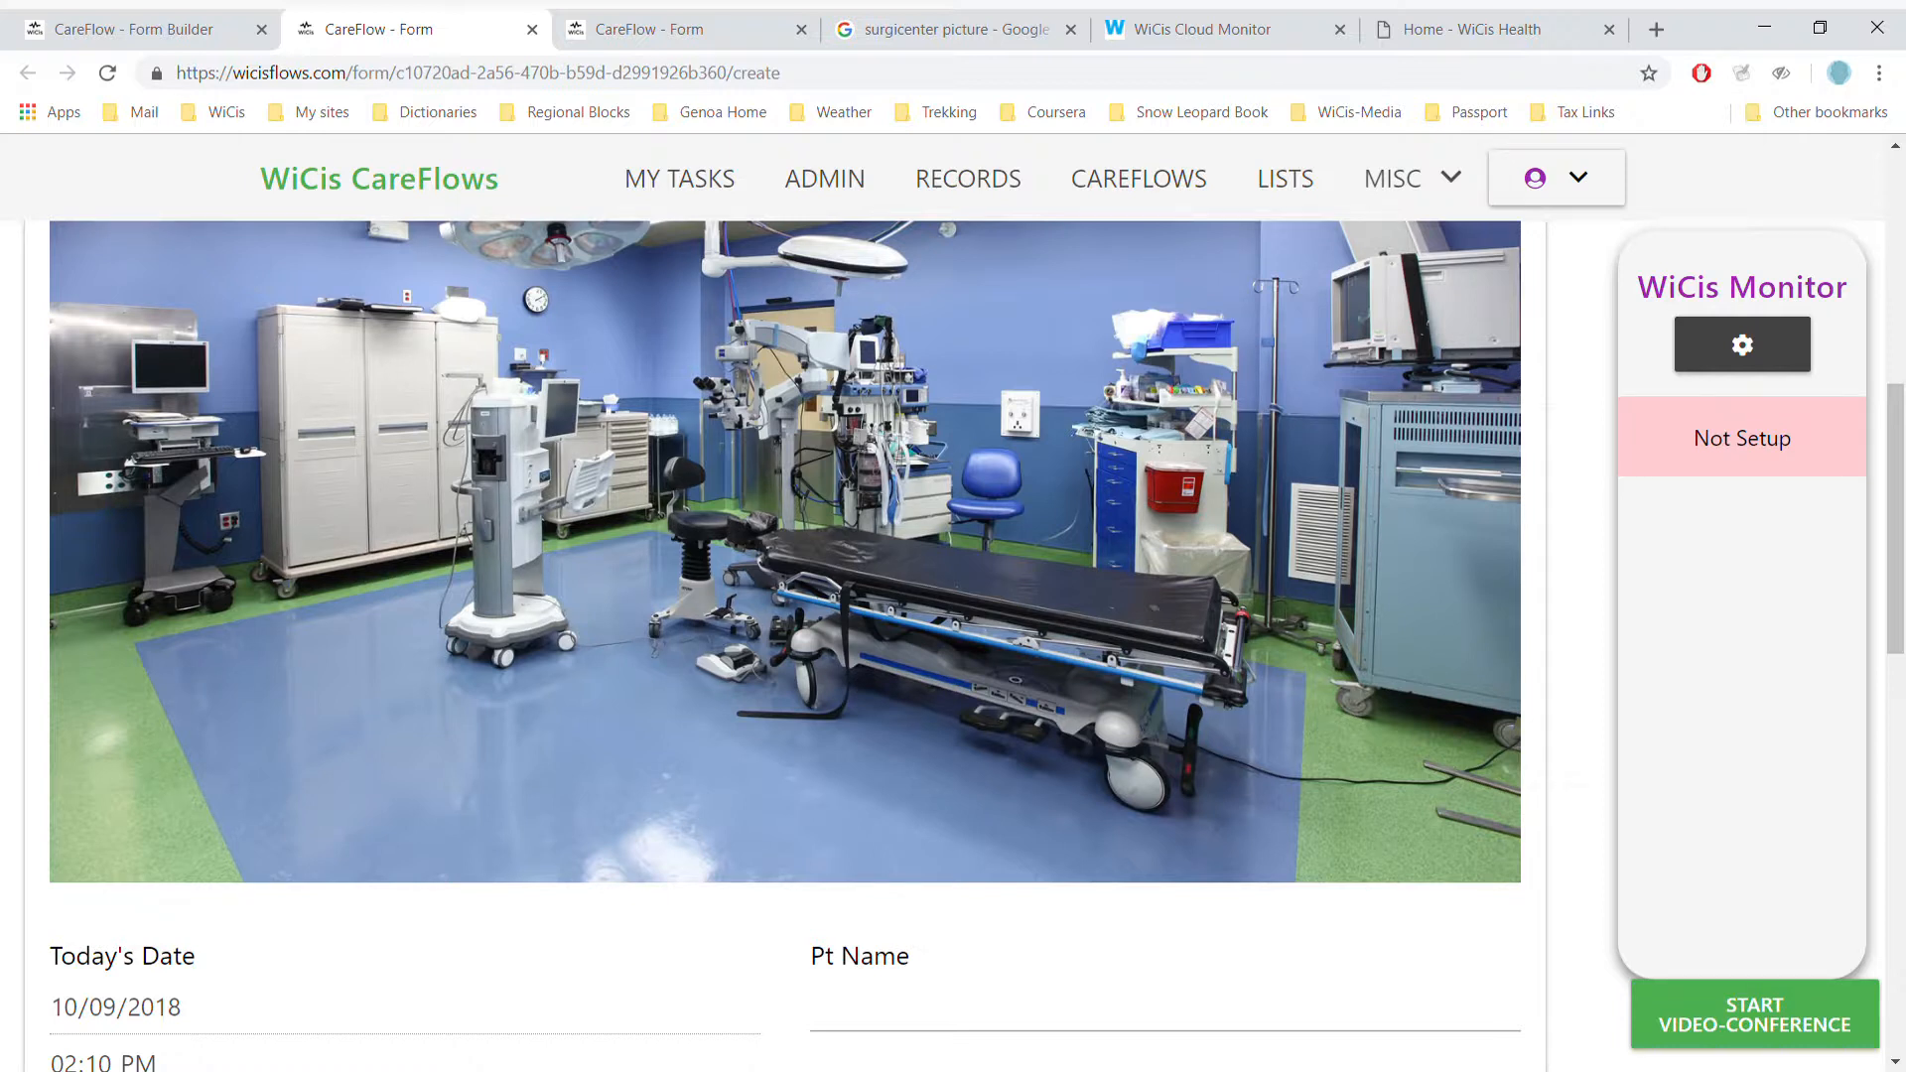
{"action": "scroll", "coordinate": [784, 645], "scroll_direction": "down", "scroll_amount": 3}
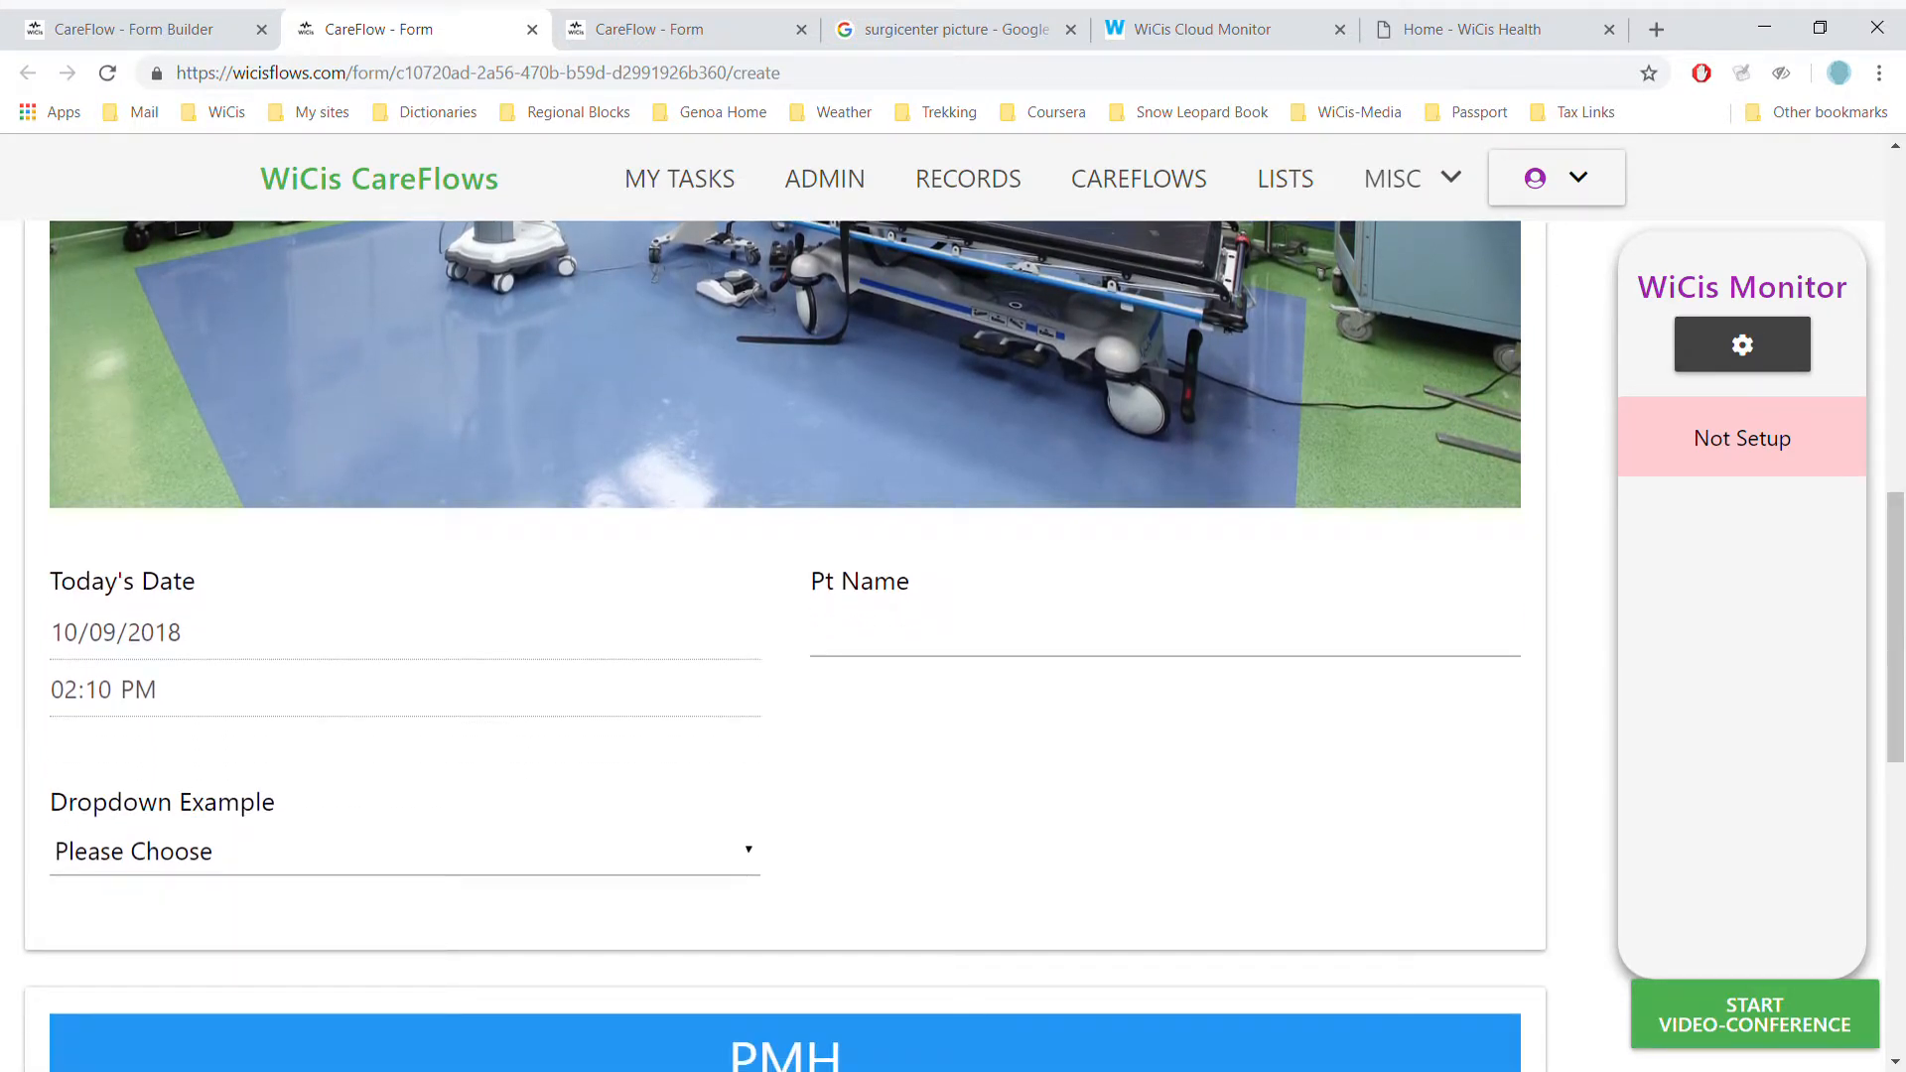
{"action": "left_click", "coordinate": [1002, 653]}
{"action": "type", "text": "a"}
{"action": "key", "text": "BackSpace"}
{"action": "type", "text": "Any Name"}
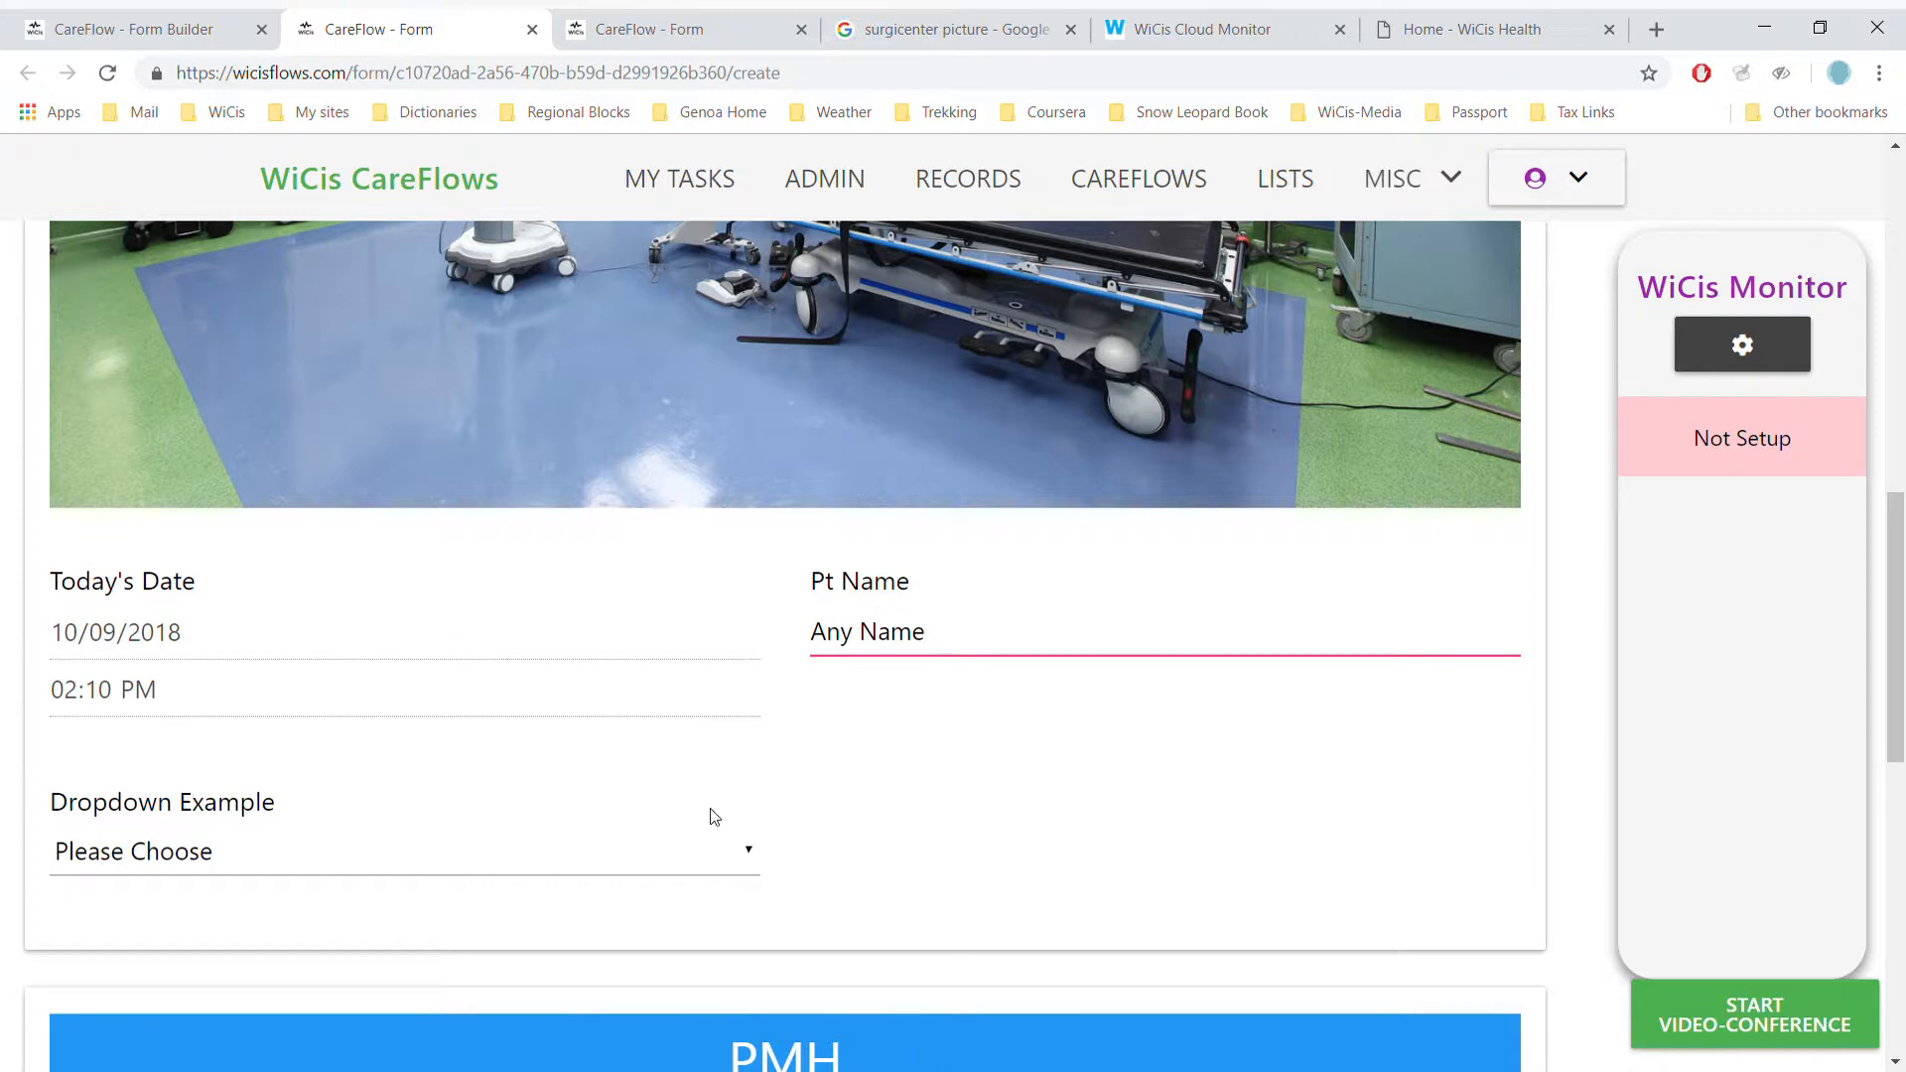
- Choose Other in Dropdown Example and enter Dinosaur as the other value
{"action": "left_click", "coordinate": [750, 861]}
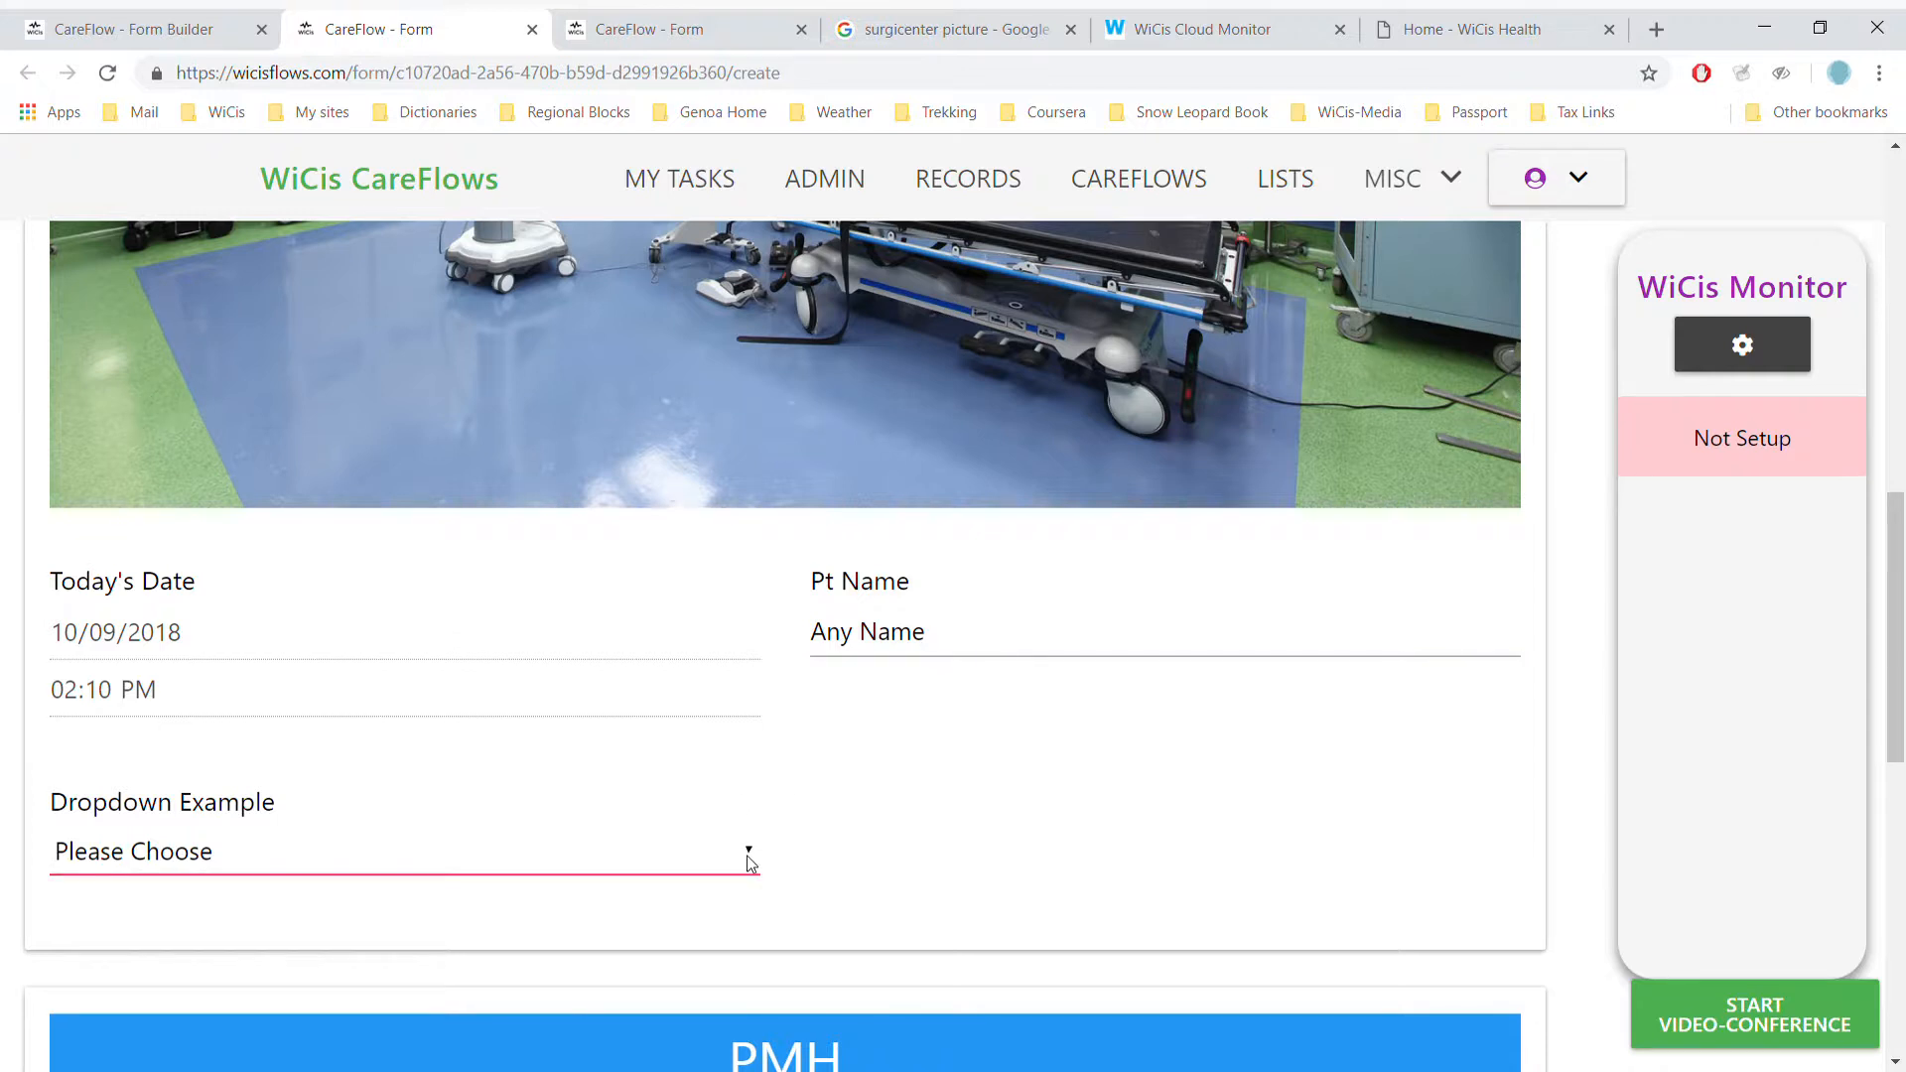
{"action": "left_click", "coordinate": [667, 807]}
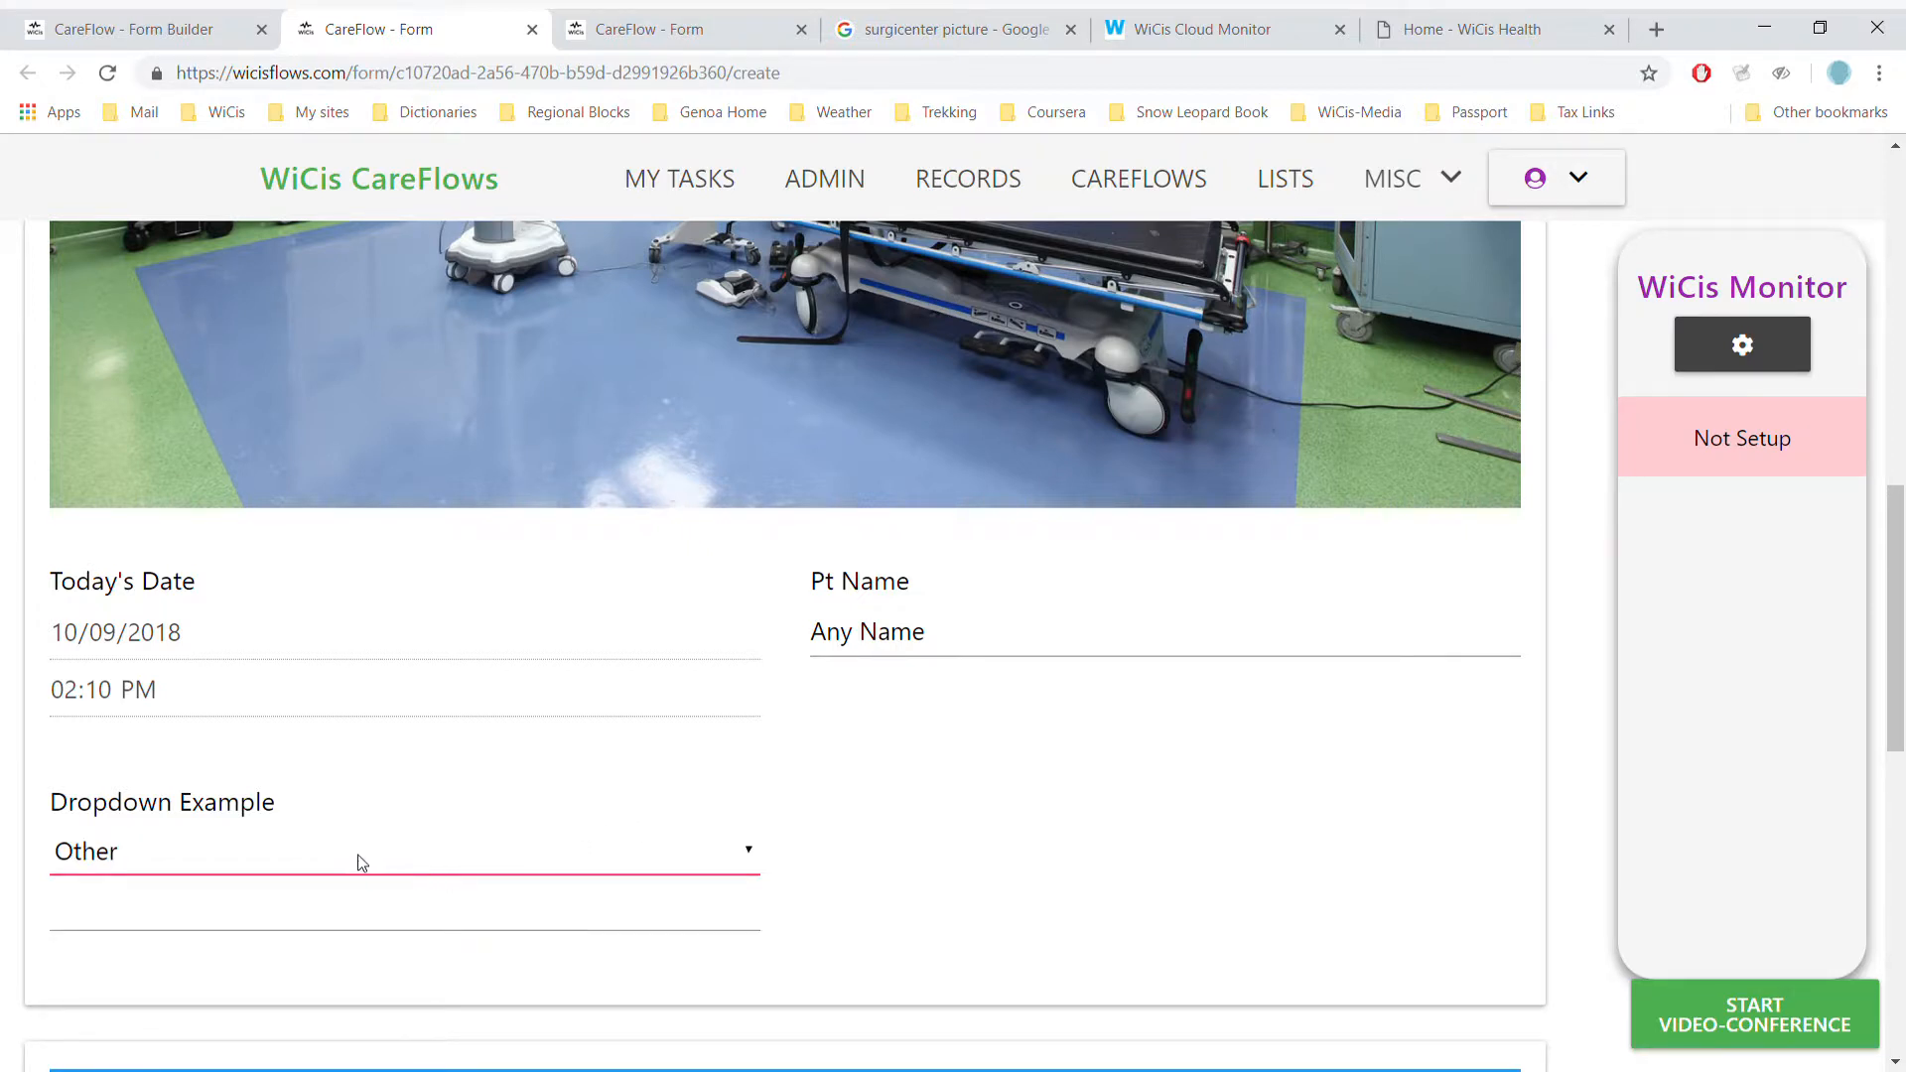
{"action": "left_click", "coordinate": [296, 914]}
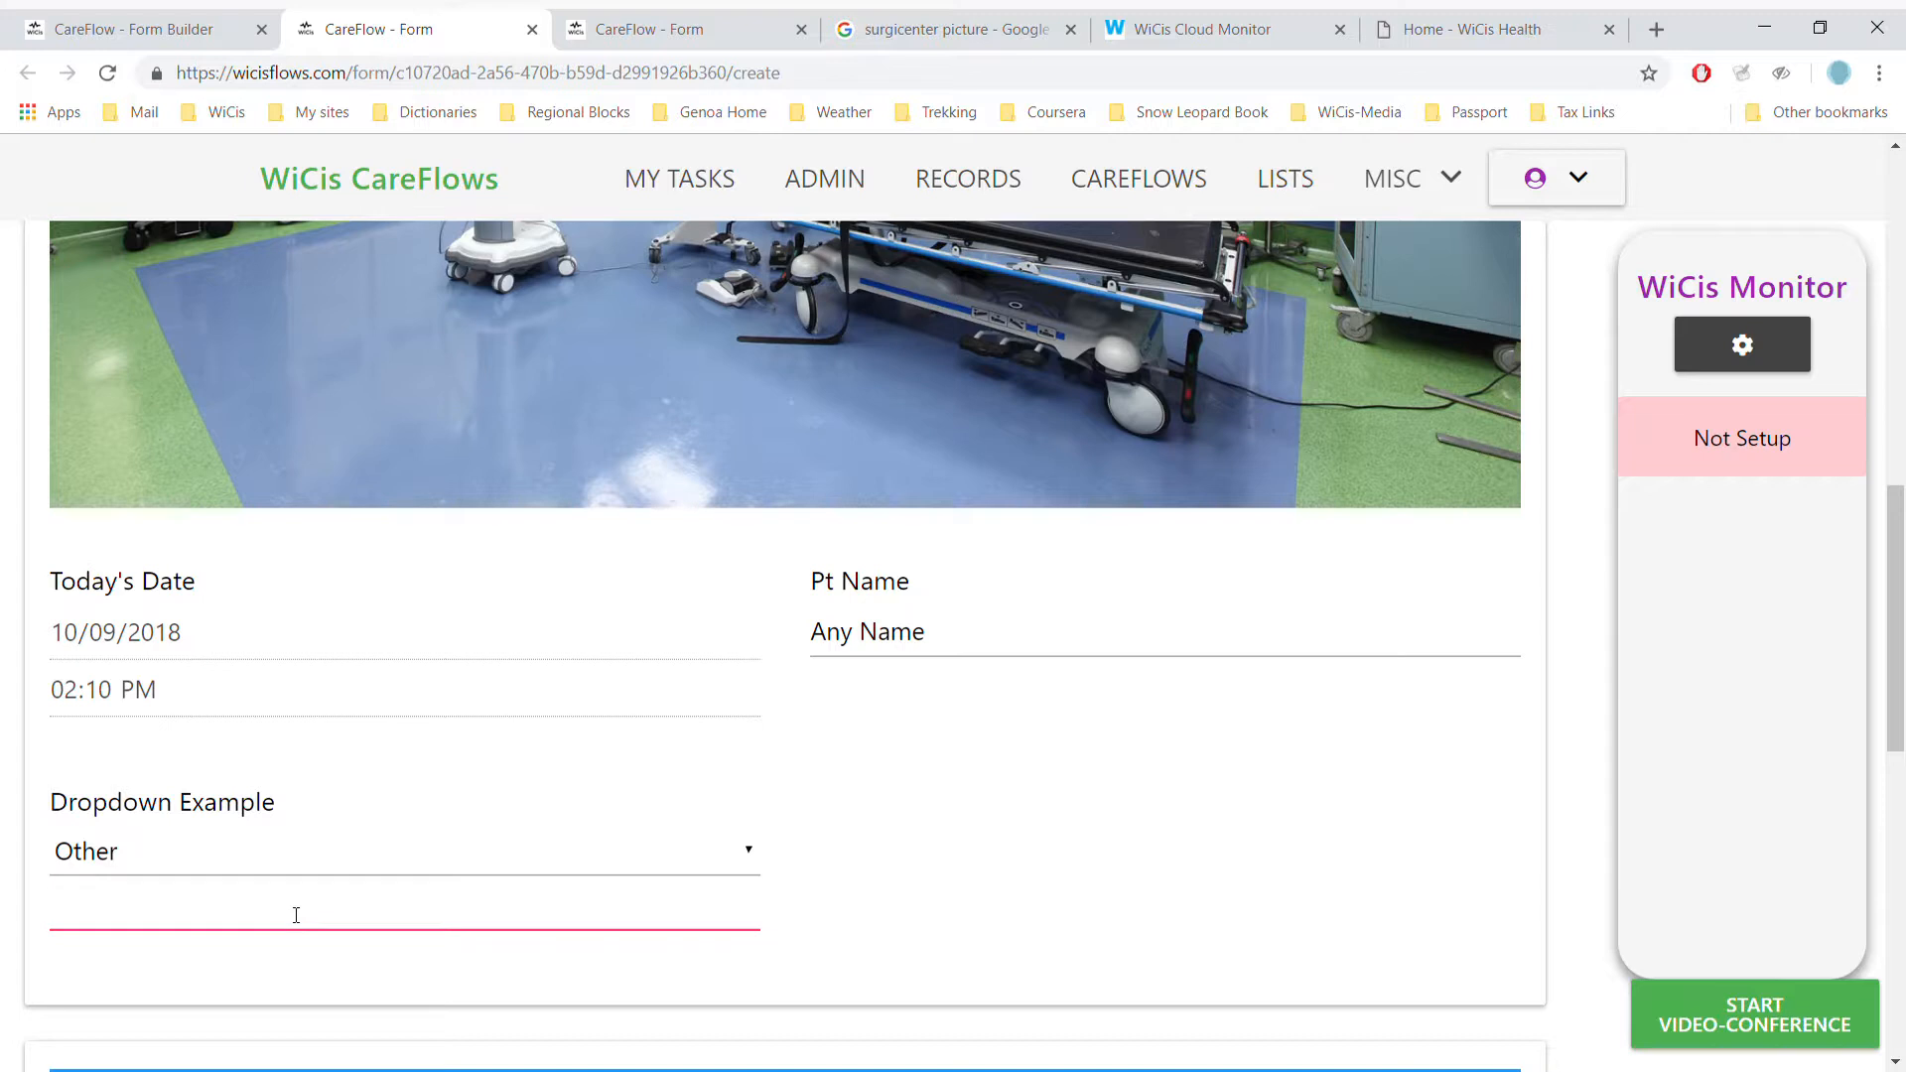
{"action": "type", "text": "Dinosaur"}
- Tick Lisinopril and Metformin under Meds and set Cardiac Hx to Irregular Heartbeat
{"action": "scroll", "coordinate": [784, 645], "scroll_direction": "down", "scroll_amount": 6}
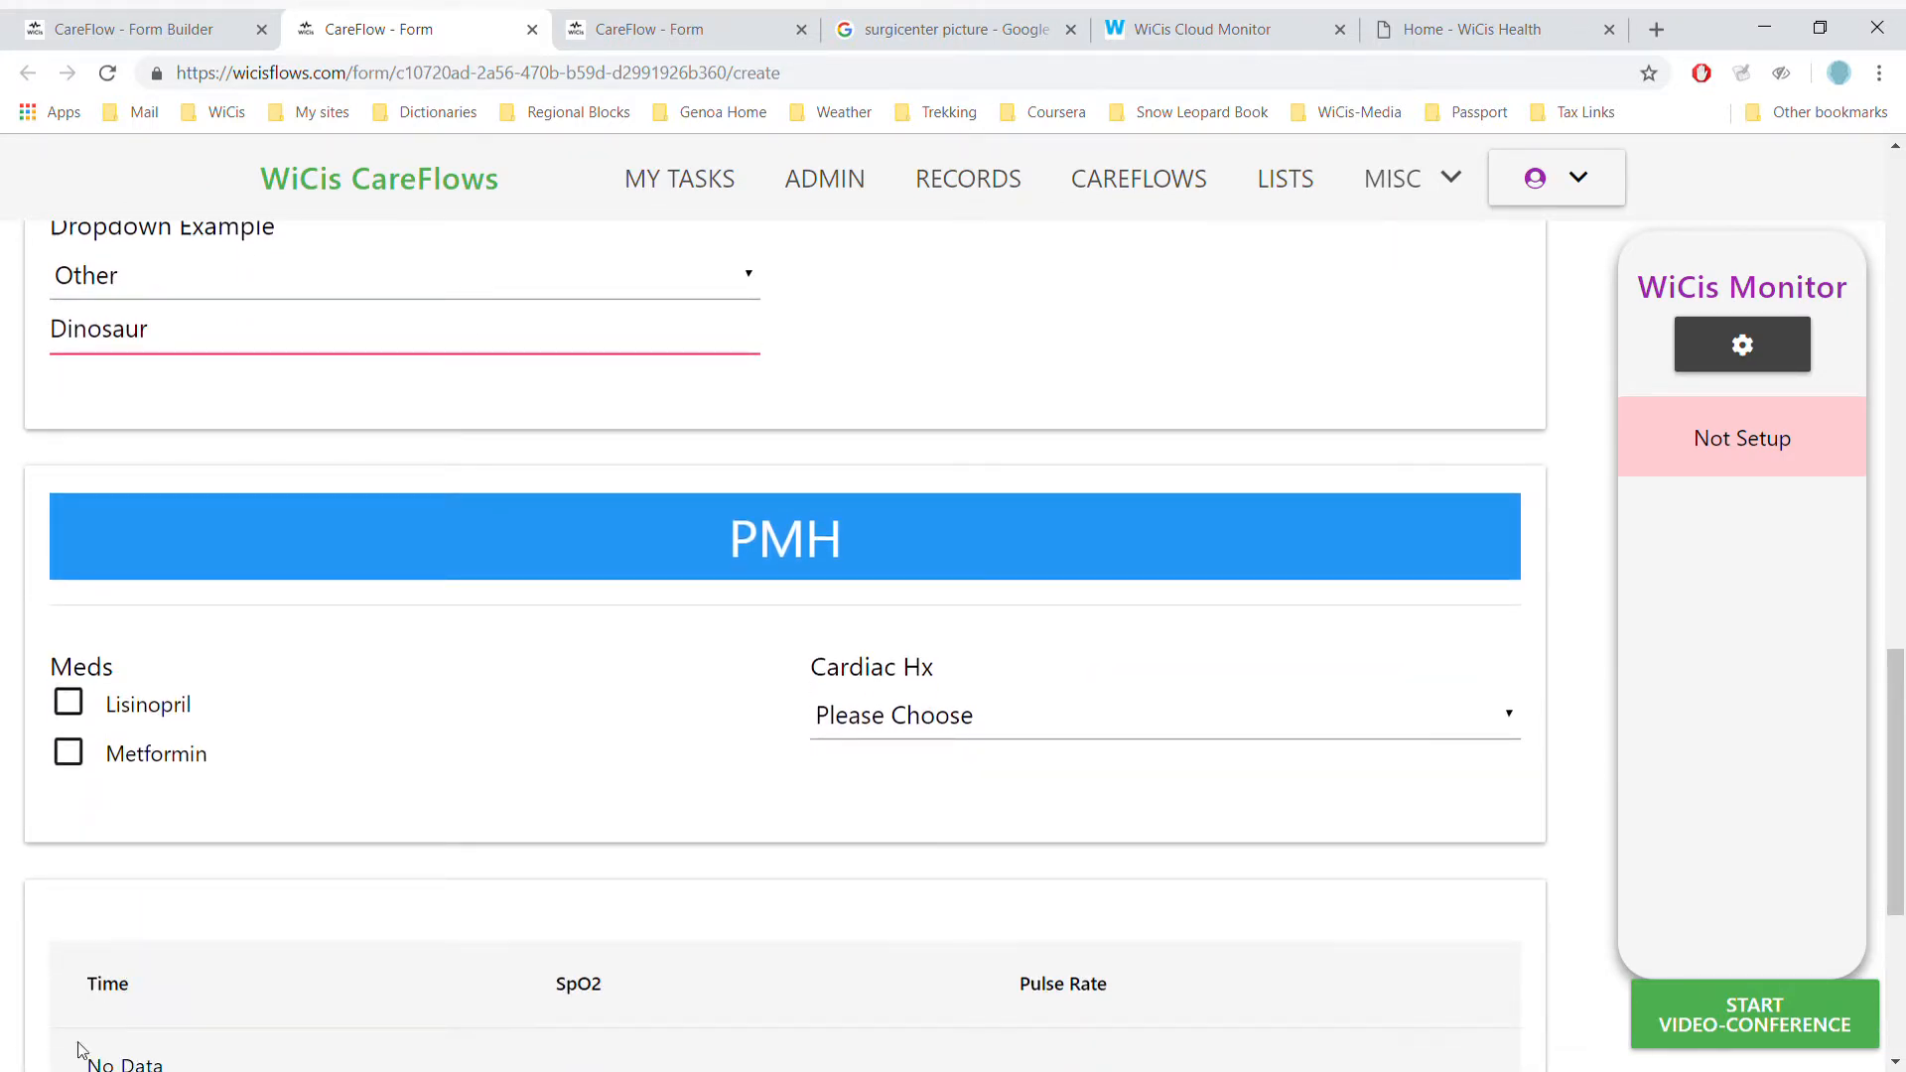
{"action": "left_click", "coordinate": [82, 710]}
{"action": "left_click", "coordinate": [81, 759]}
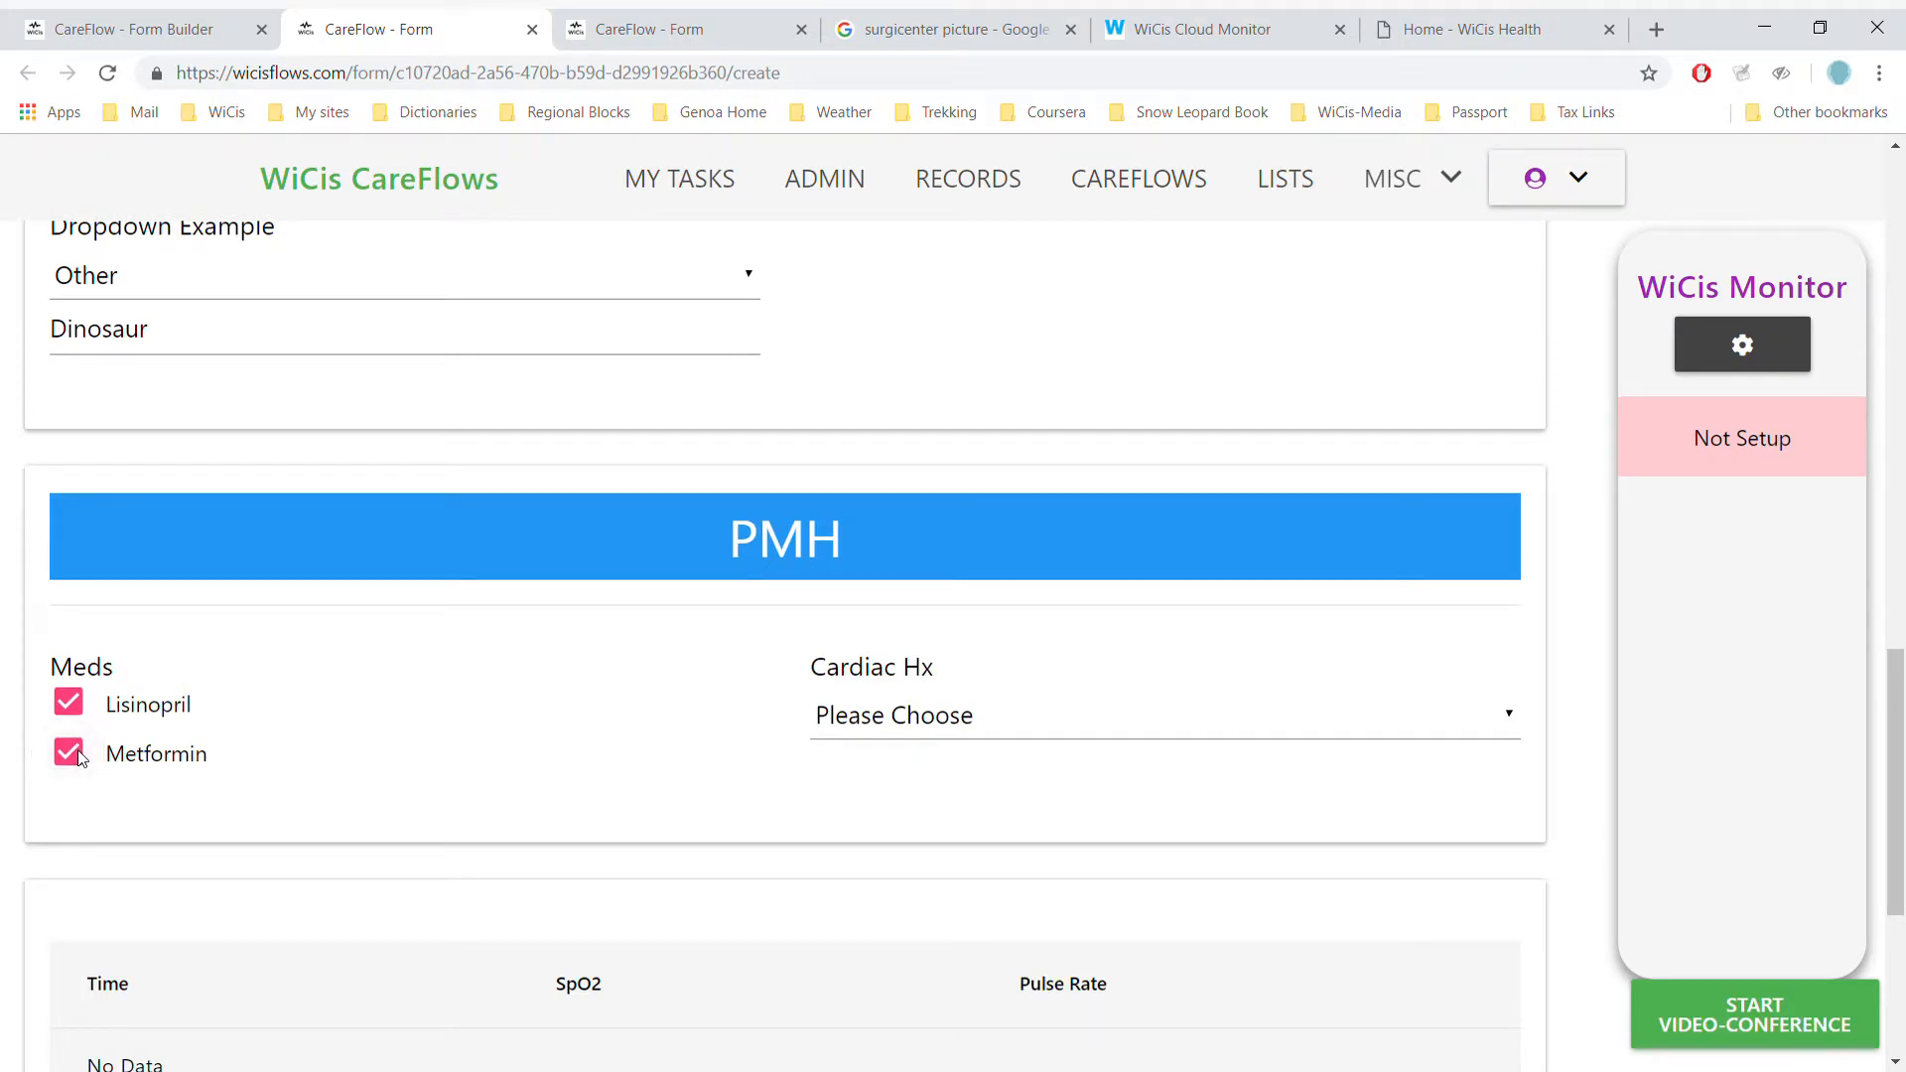
{"action": "left_click", "coordinate": [903, 704]}
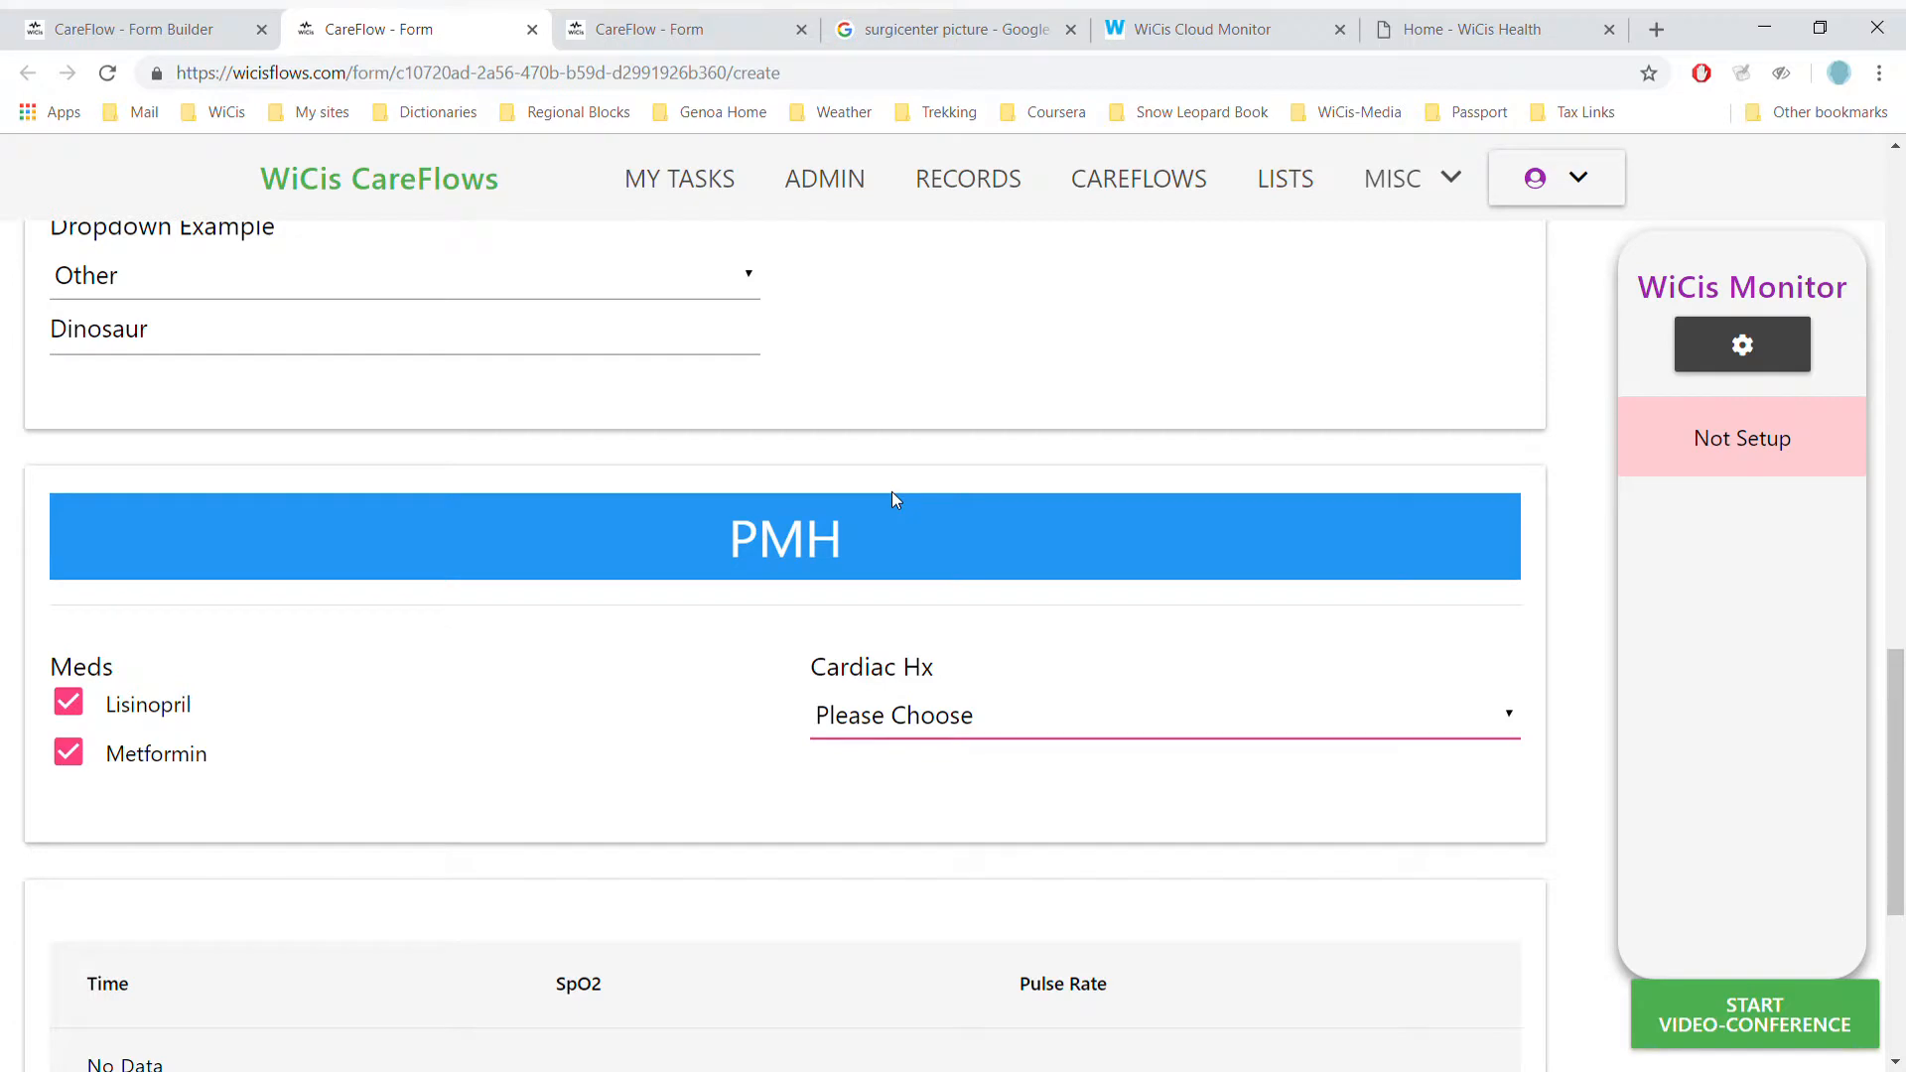
{"action": "key", "text": "Down"}
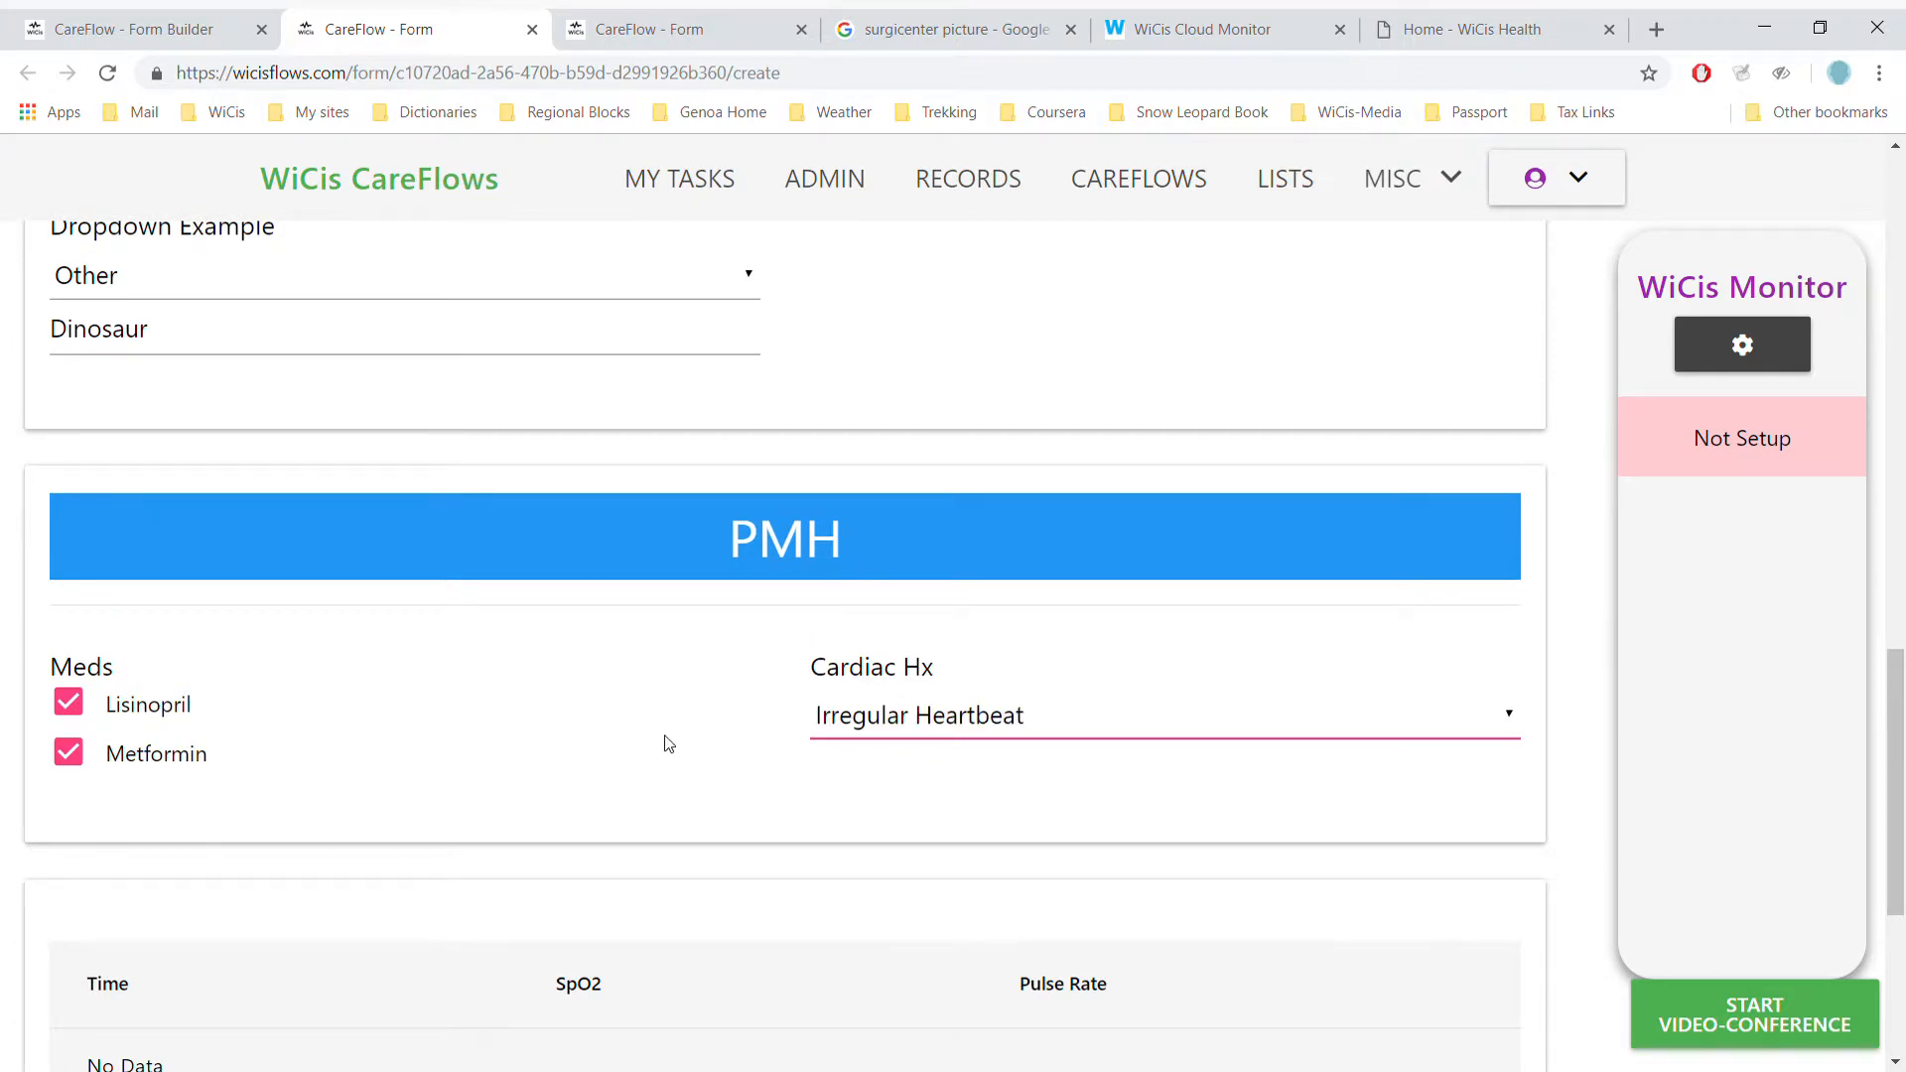
{"action": "scroll", "coordinate": [664, 744], "scroll_direction": "down", "scroll_amount": 4}
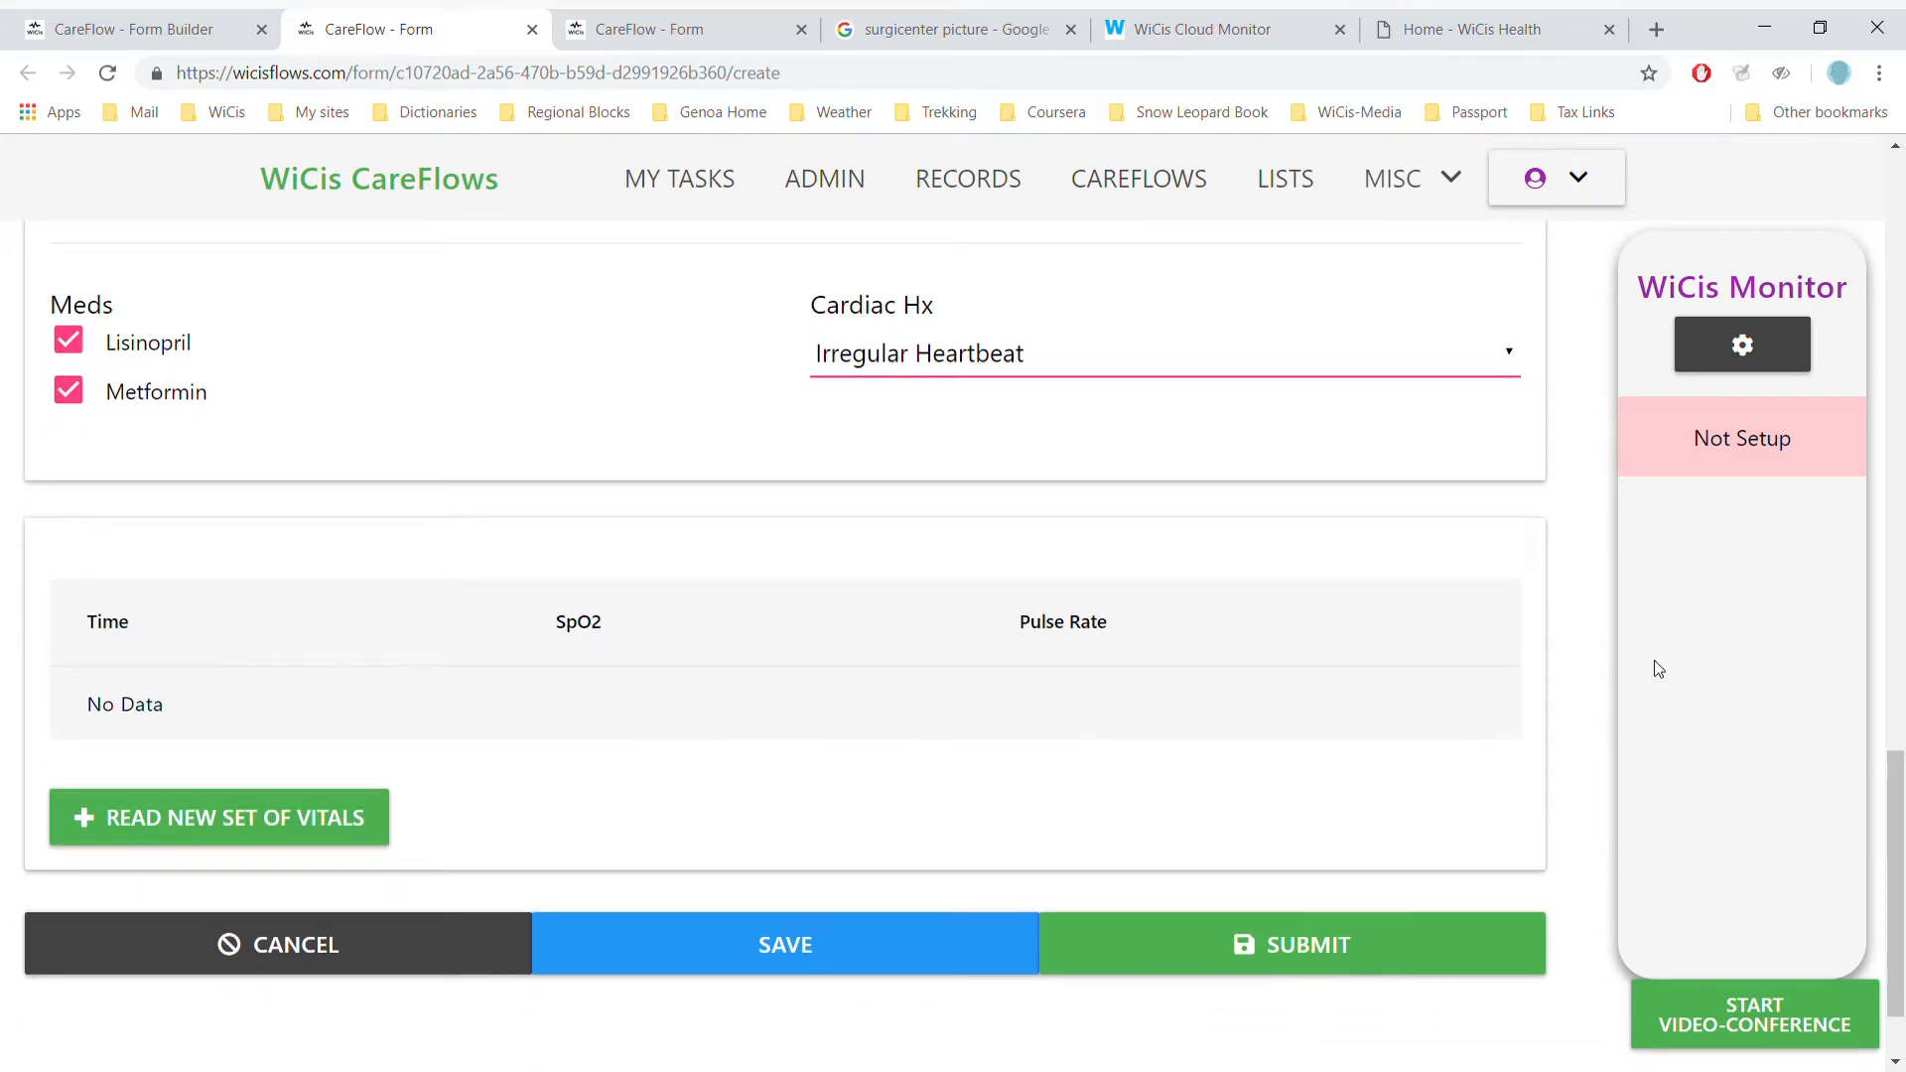
- Replace the WiCis connection username with the account's username and enter its password
{"action": "left_click", "coordinate": [1744, 345]}
{"action": "left_click", "coordinate": [578, 461]}
{"action": "key", "text": "BackSpace"}
{"action": "key", "text": "BackSpace"}
{"action": "key", "text": "BackSpace"}
{"action": "key", "text": "BackSpace"}
{"action": "type", "text": "leo"}
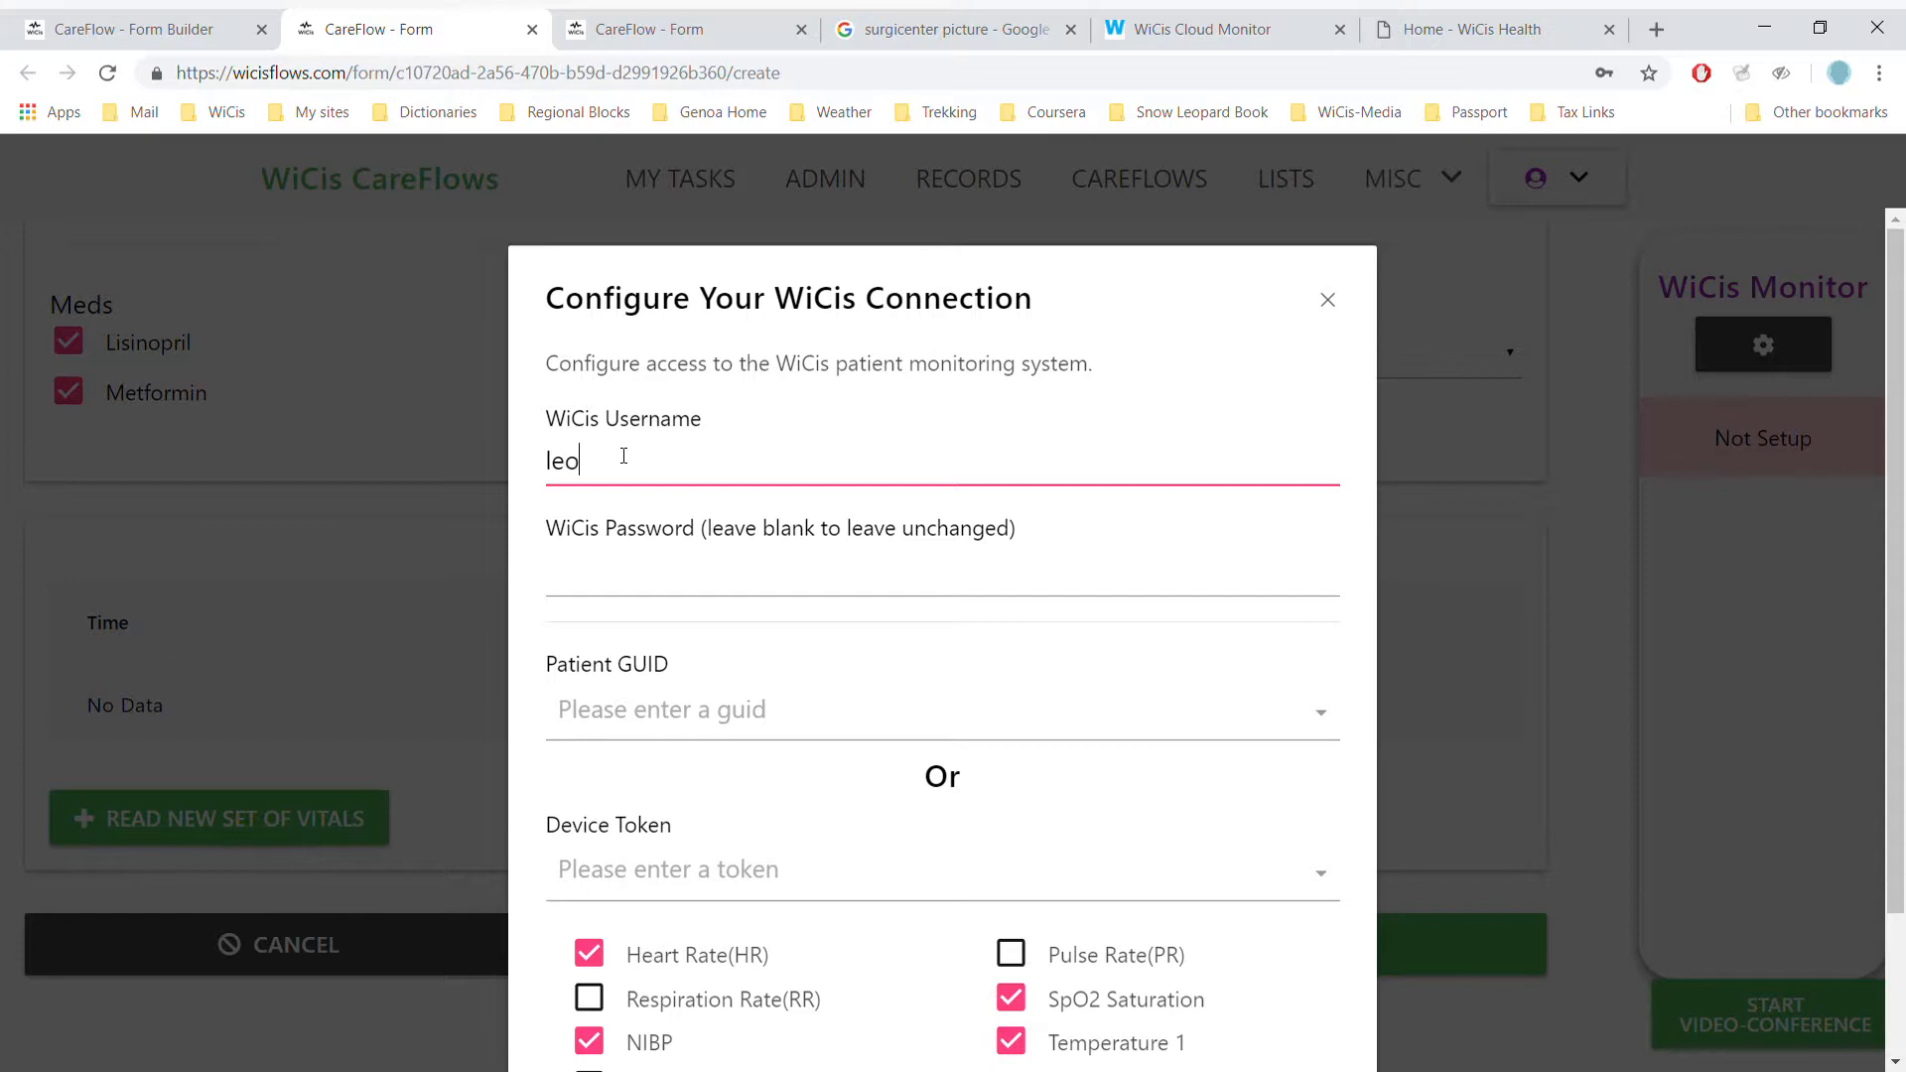
{"action": "key", "text": "Tab"}
{"action": "type", "text": "demo••••"}
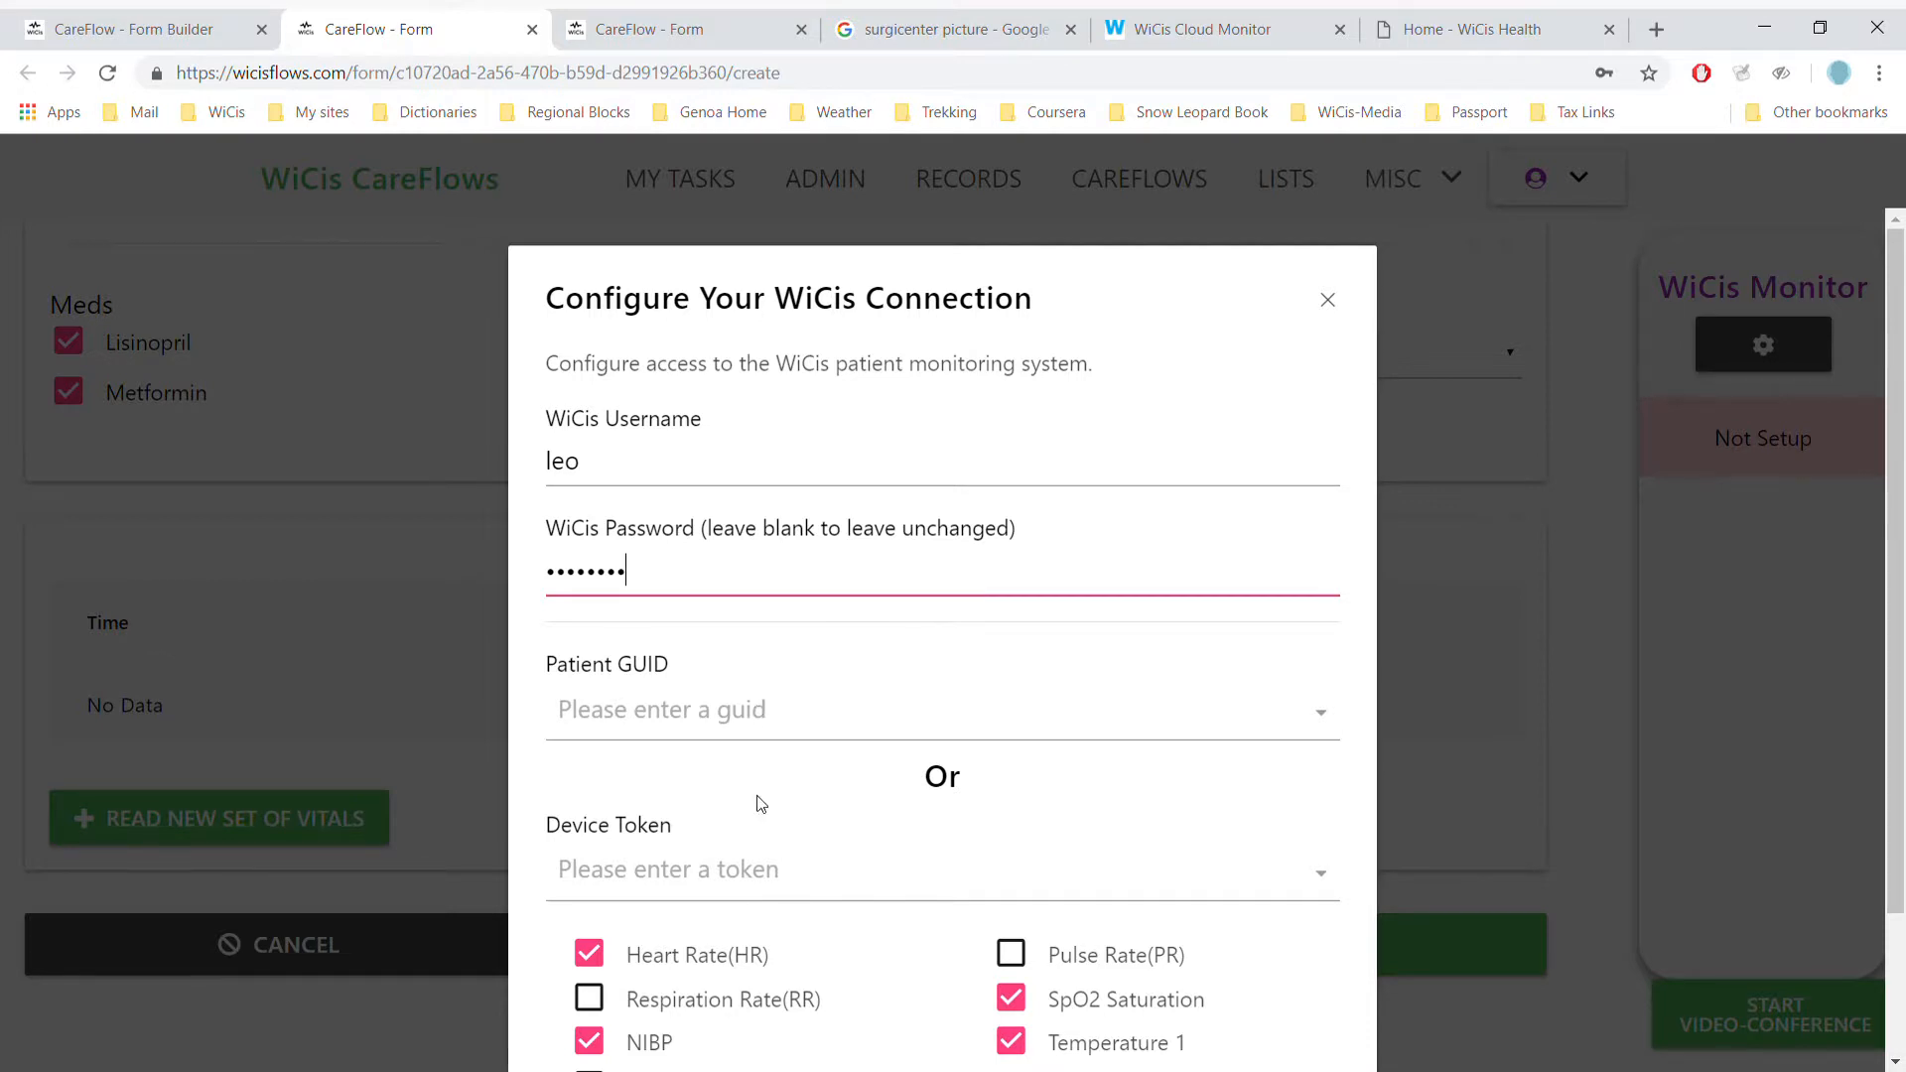
- Select the available device token, tick Pulse Rate and untick Heart Rate
{"action": "left_click", "coordinate": [749, 882]}
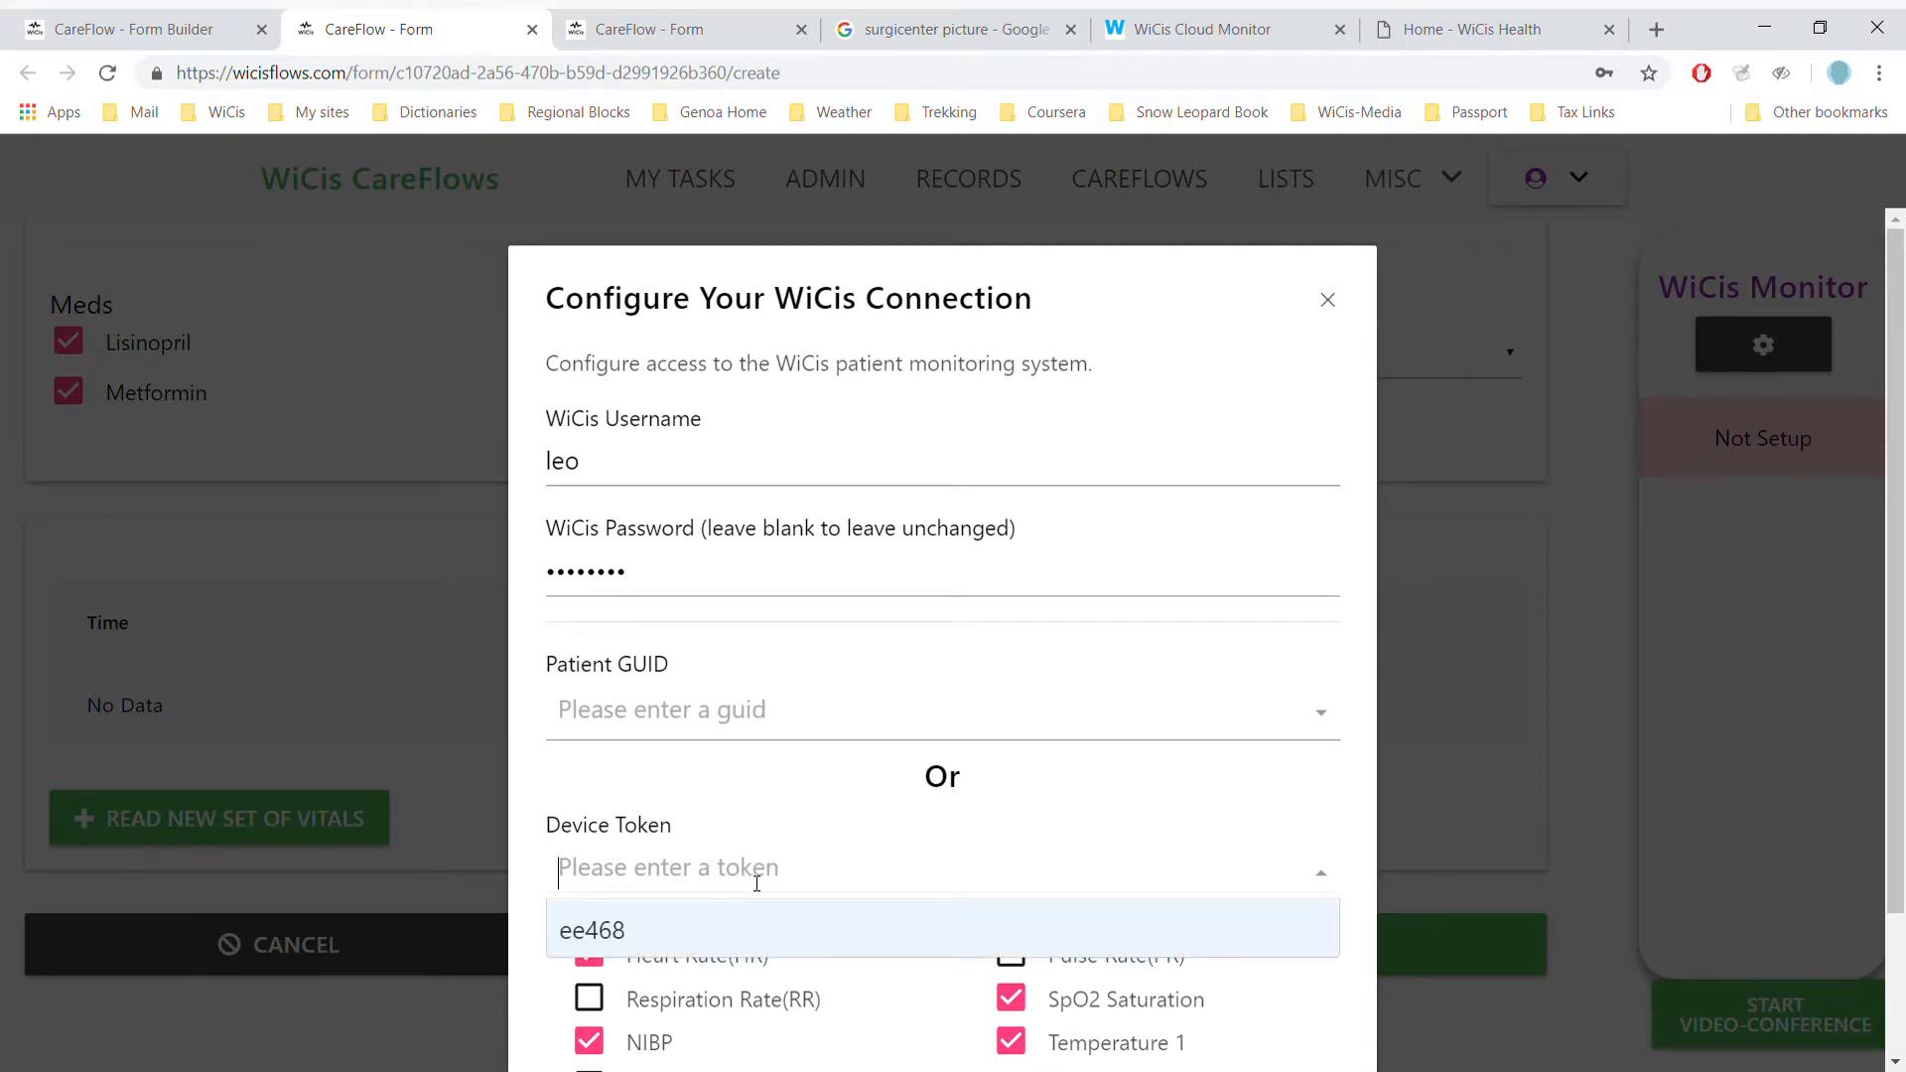
{"action": "left_click", "coordinate": [629, 943]}
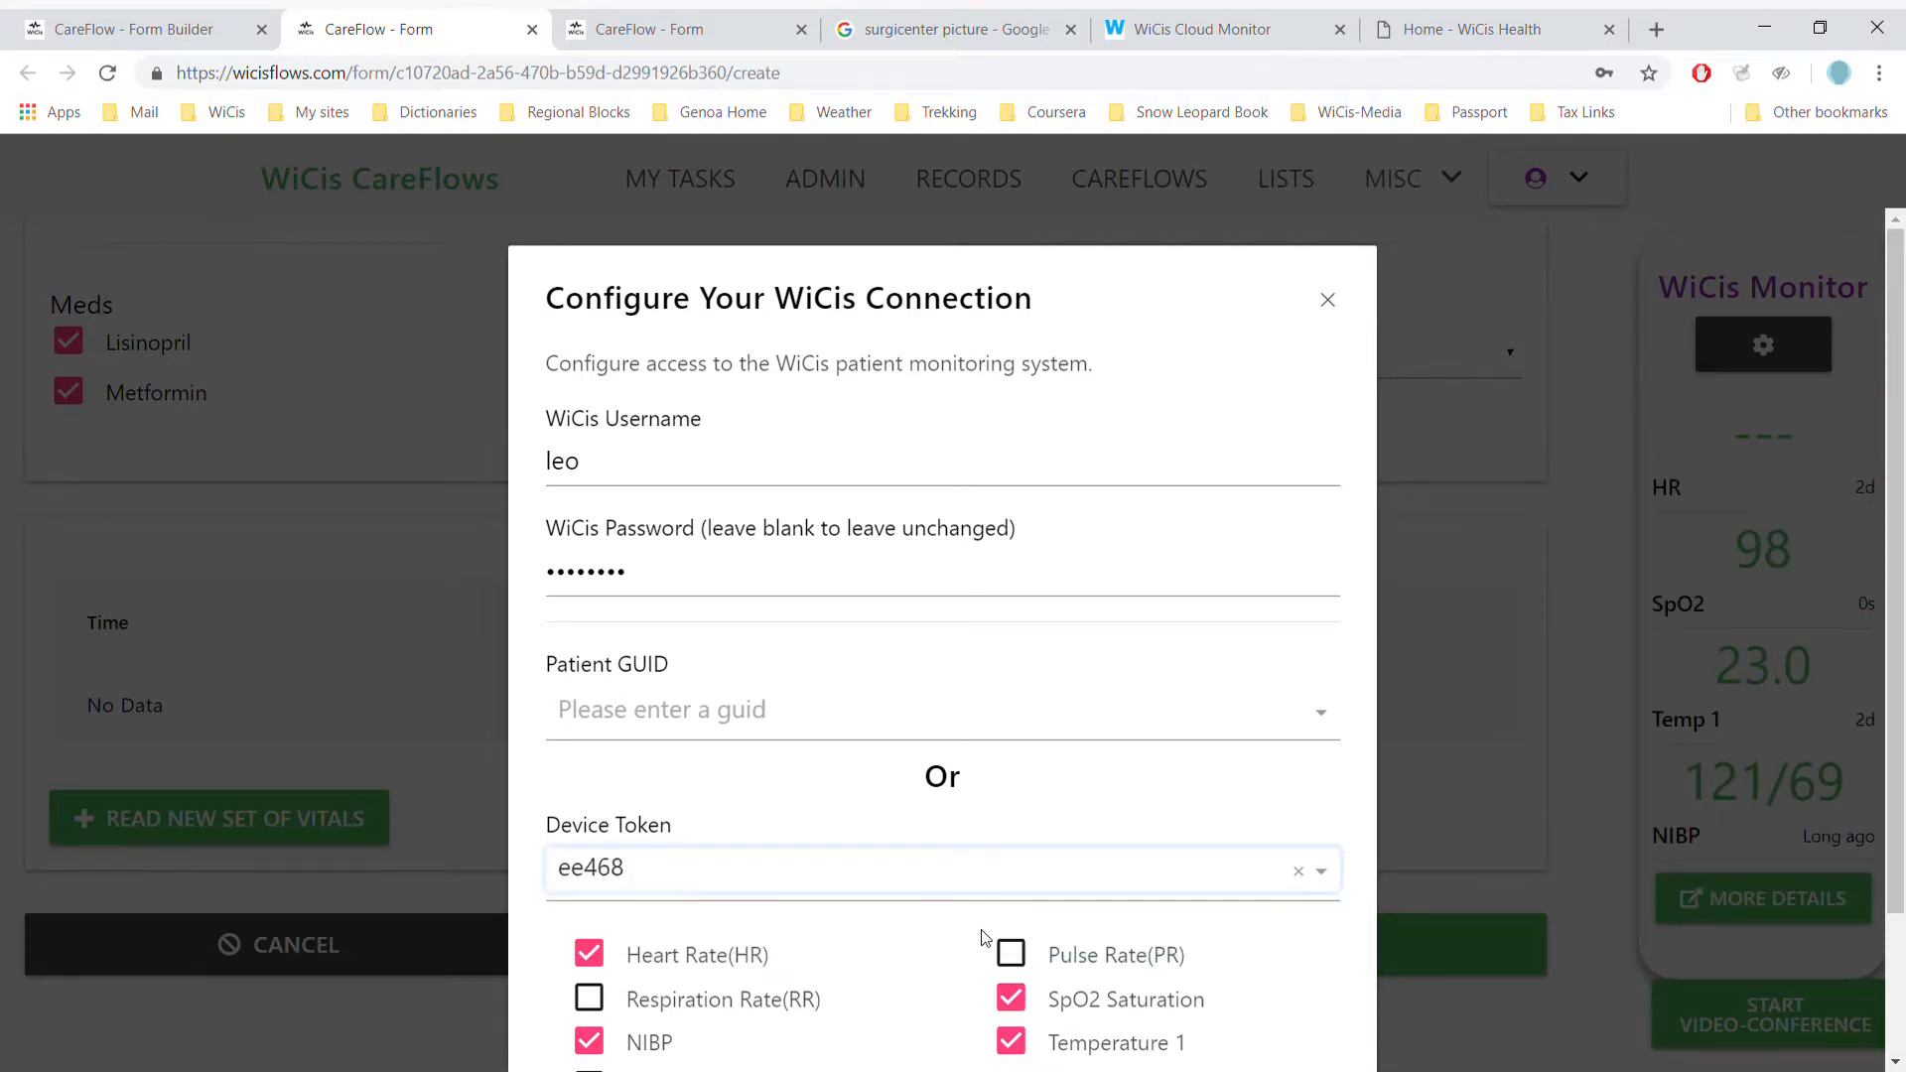
{"action": "left_click", "coordinate": [1014, 964]}
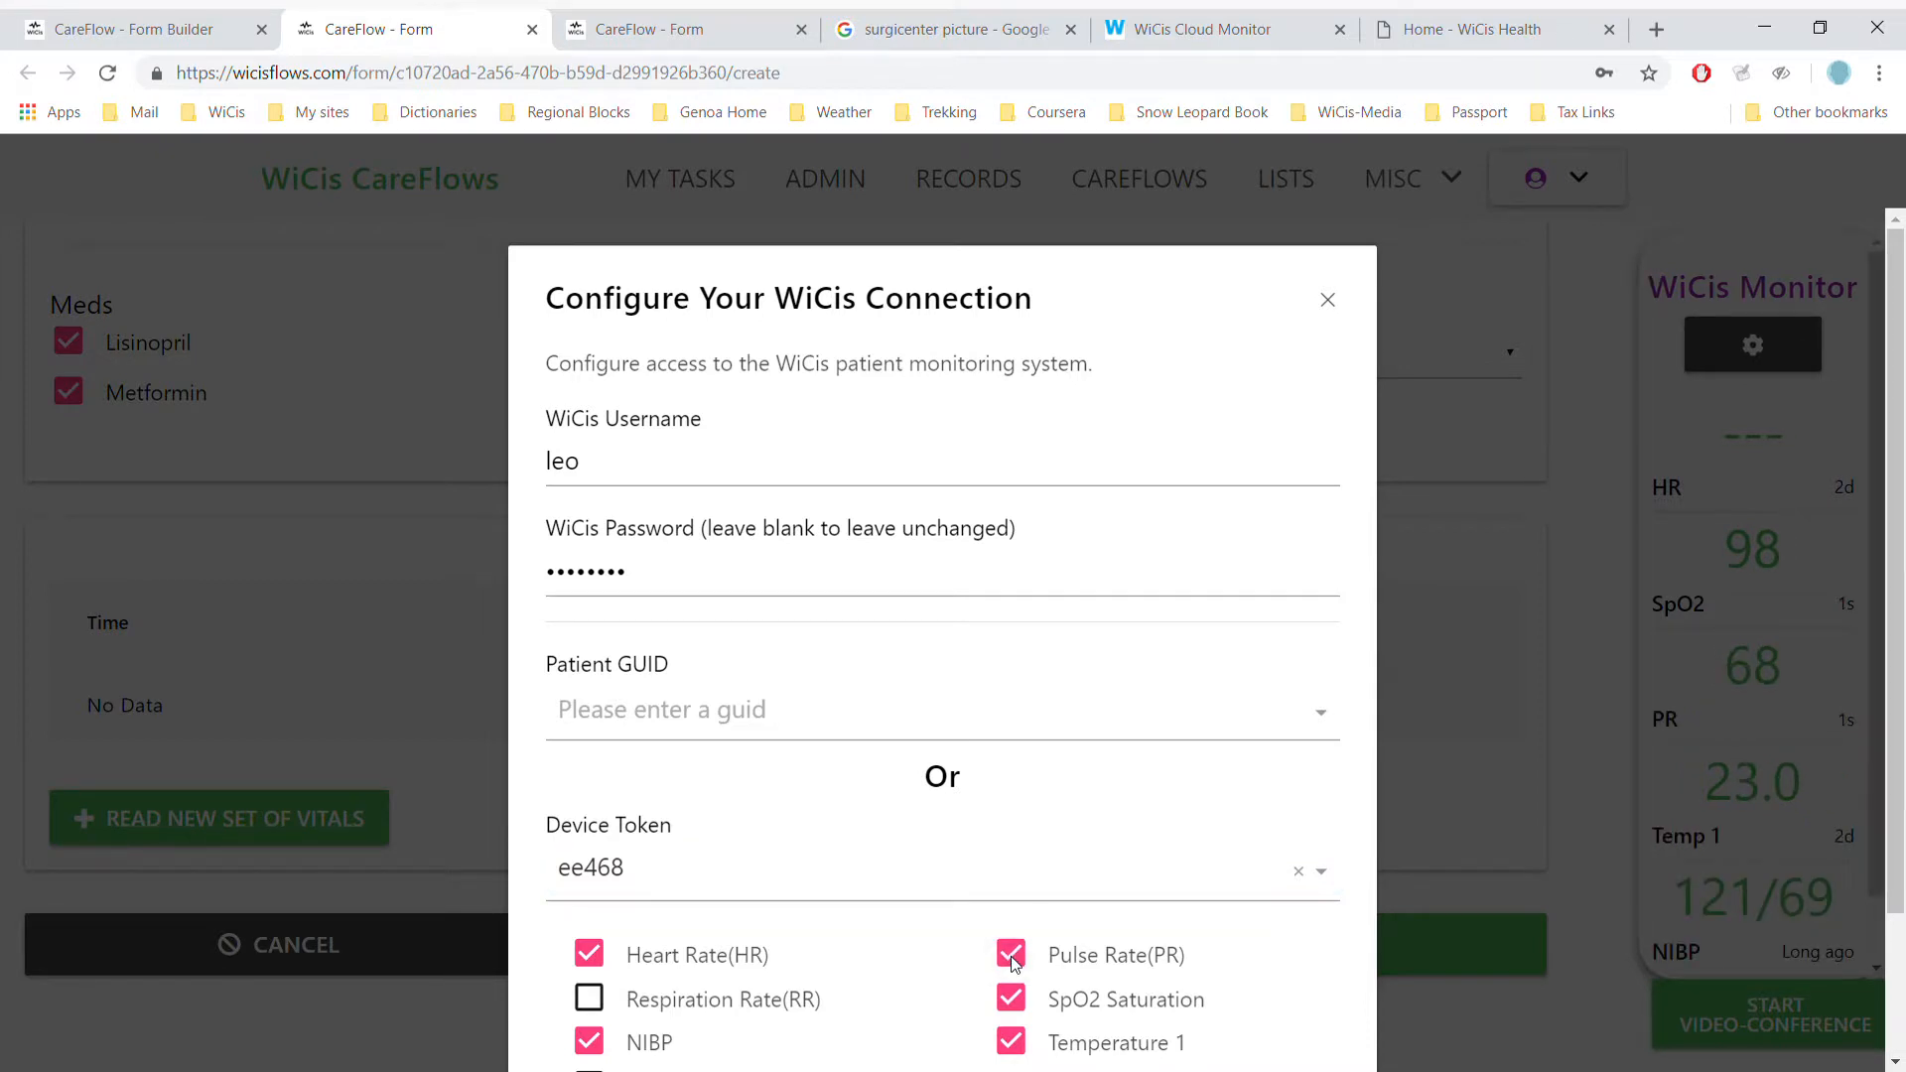
{"action": "left_click", "coordinate": [589, 954]}
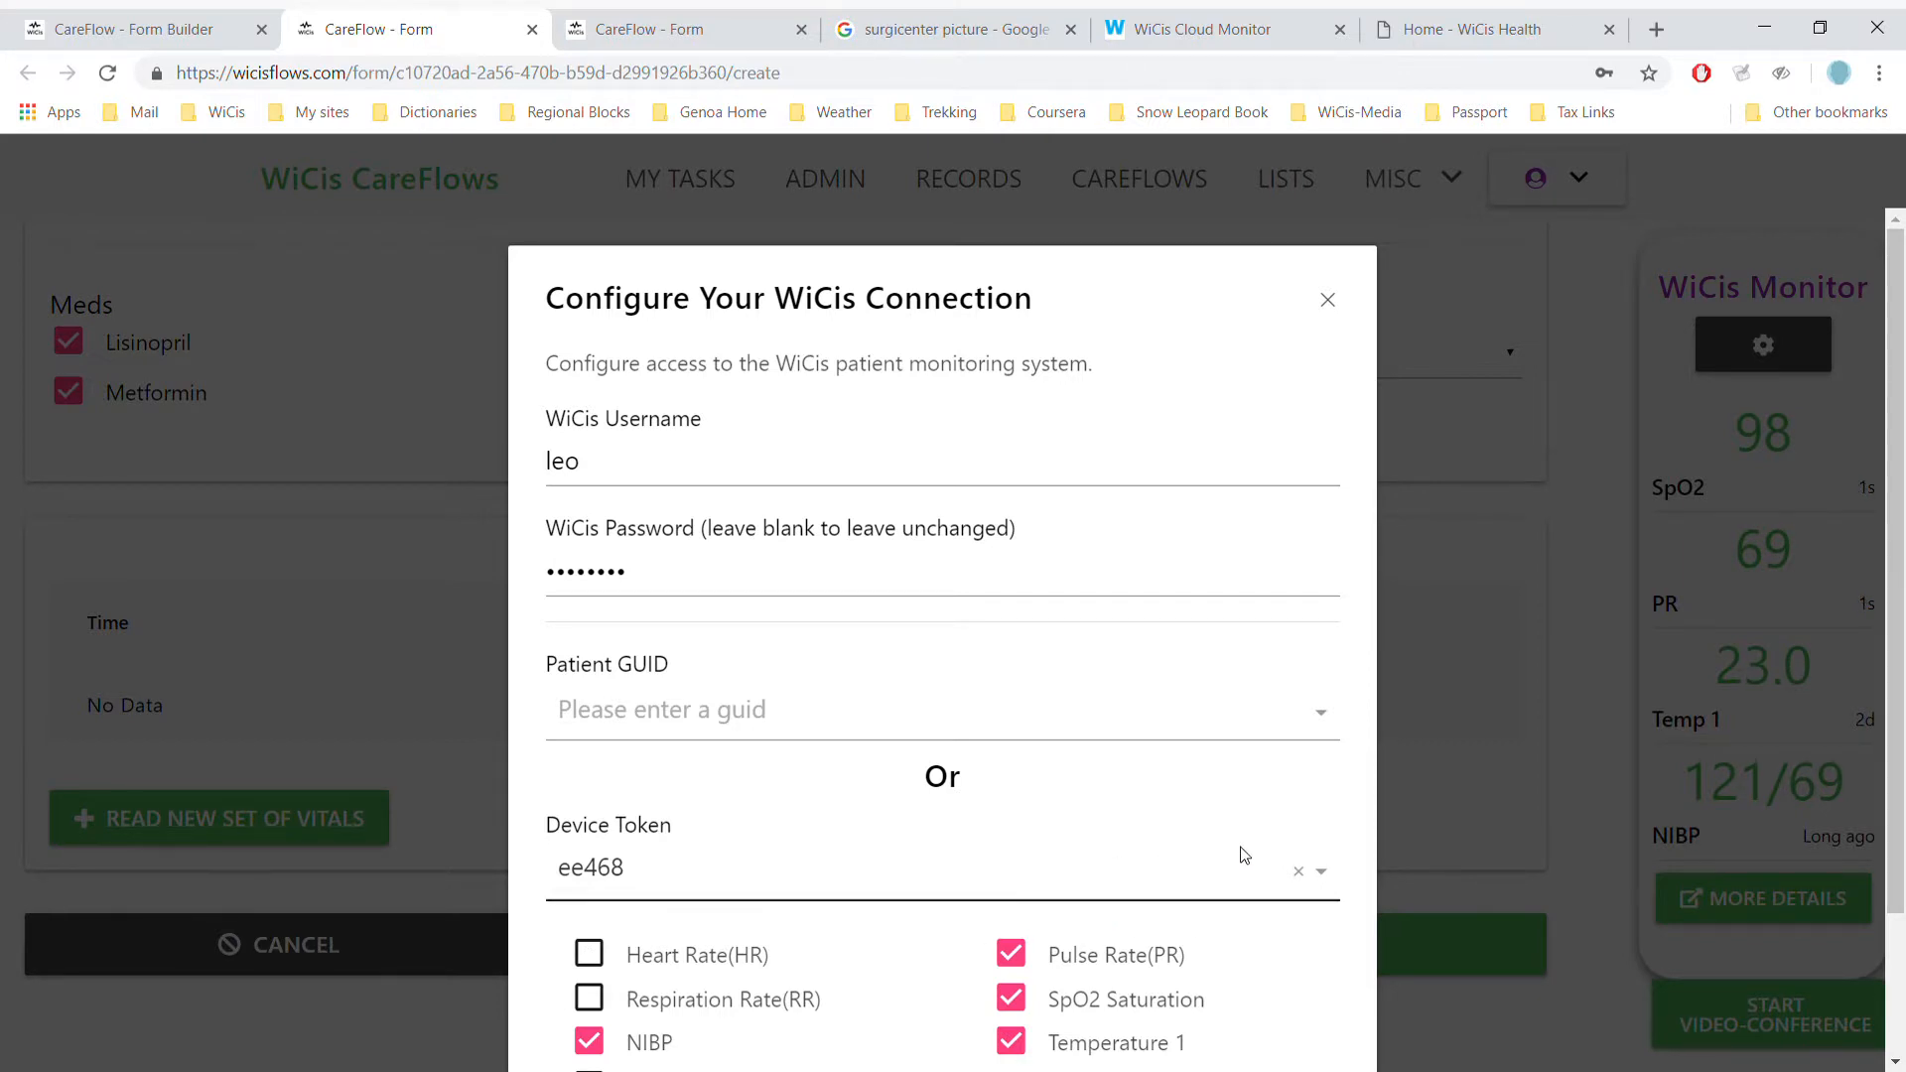
{"action": "scroll", "coordinate": [1244, 856], "scroll_direction": "down", "scroll_amount": 2}
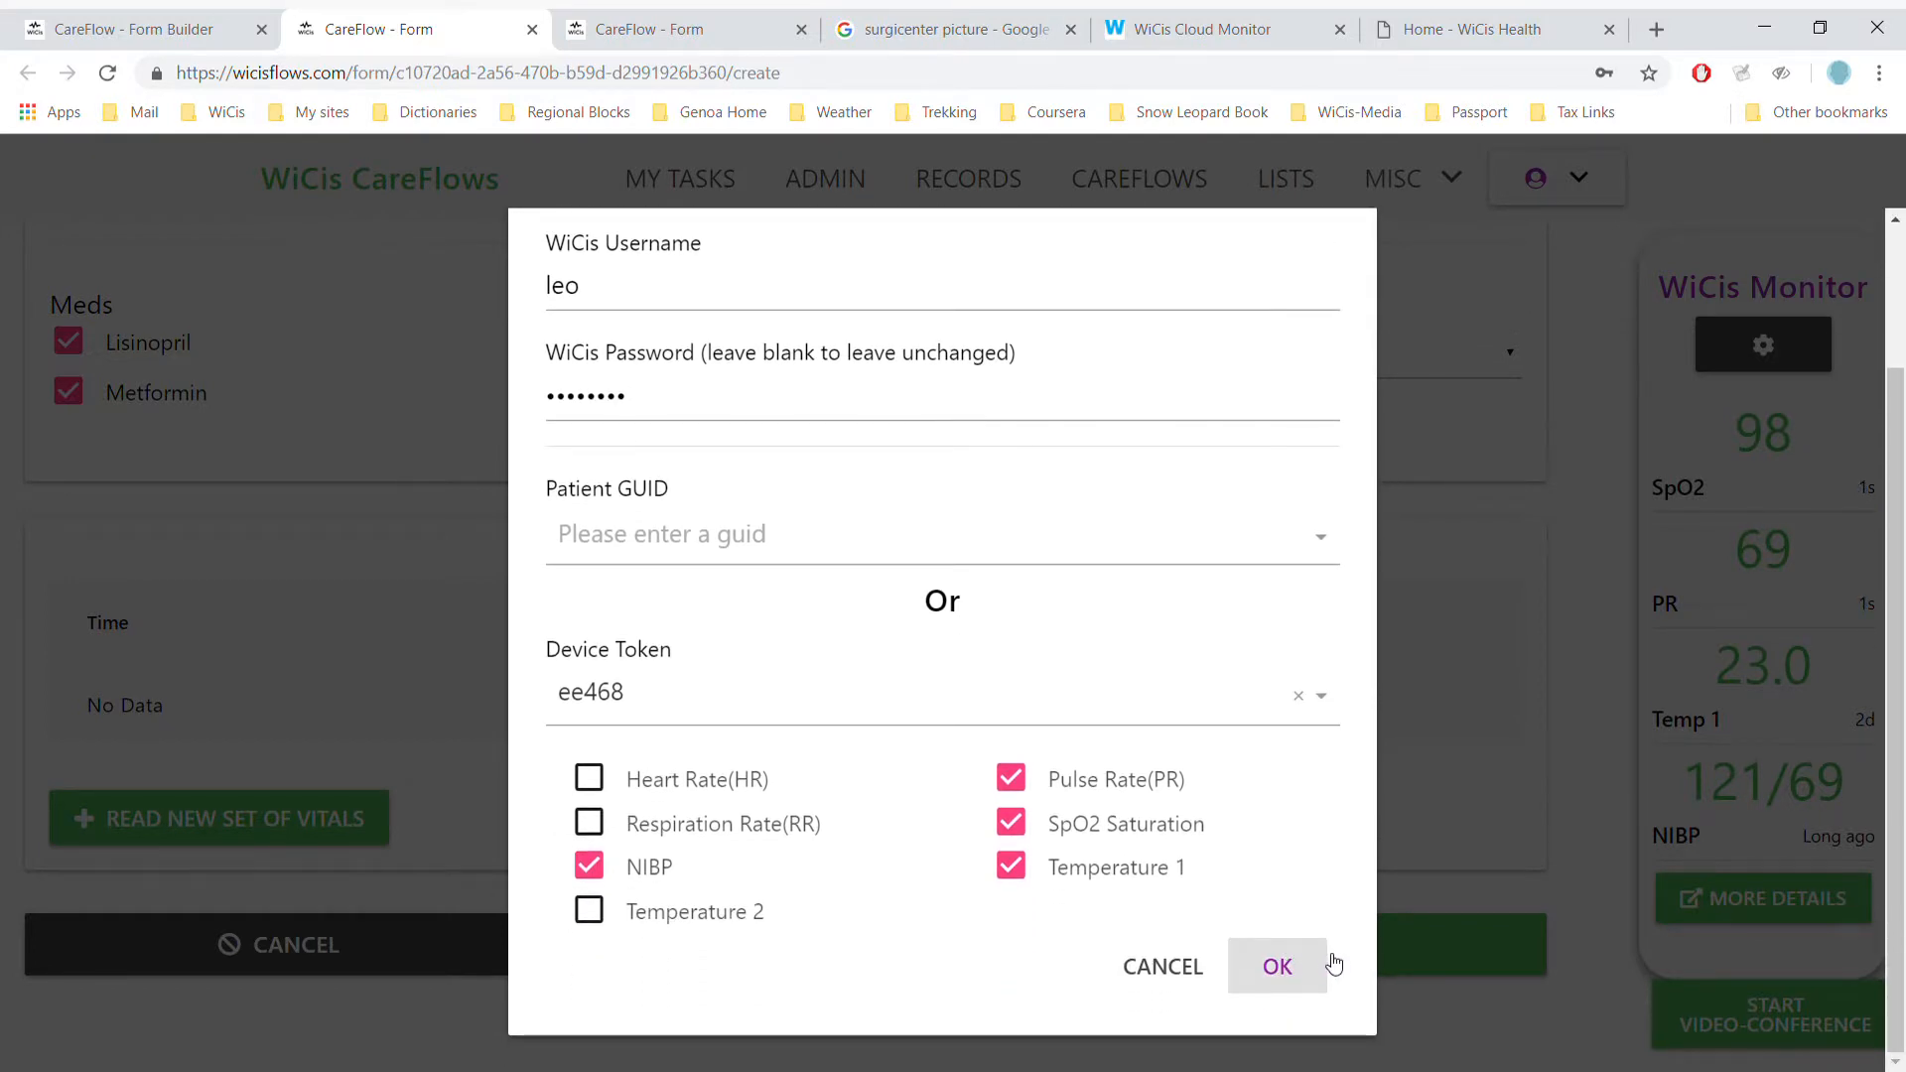
- Apply the connection settings with OK and switch to the WiCis Cloud Monitor dashboard
{"action": "left_click", "coordinate": [1279, 967]}
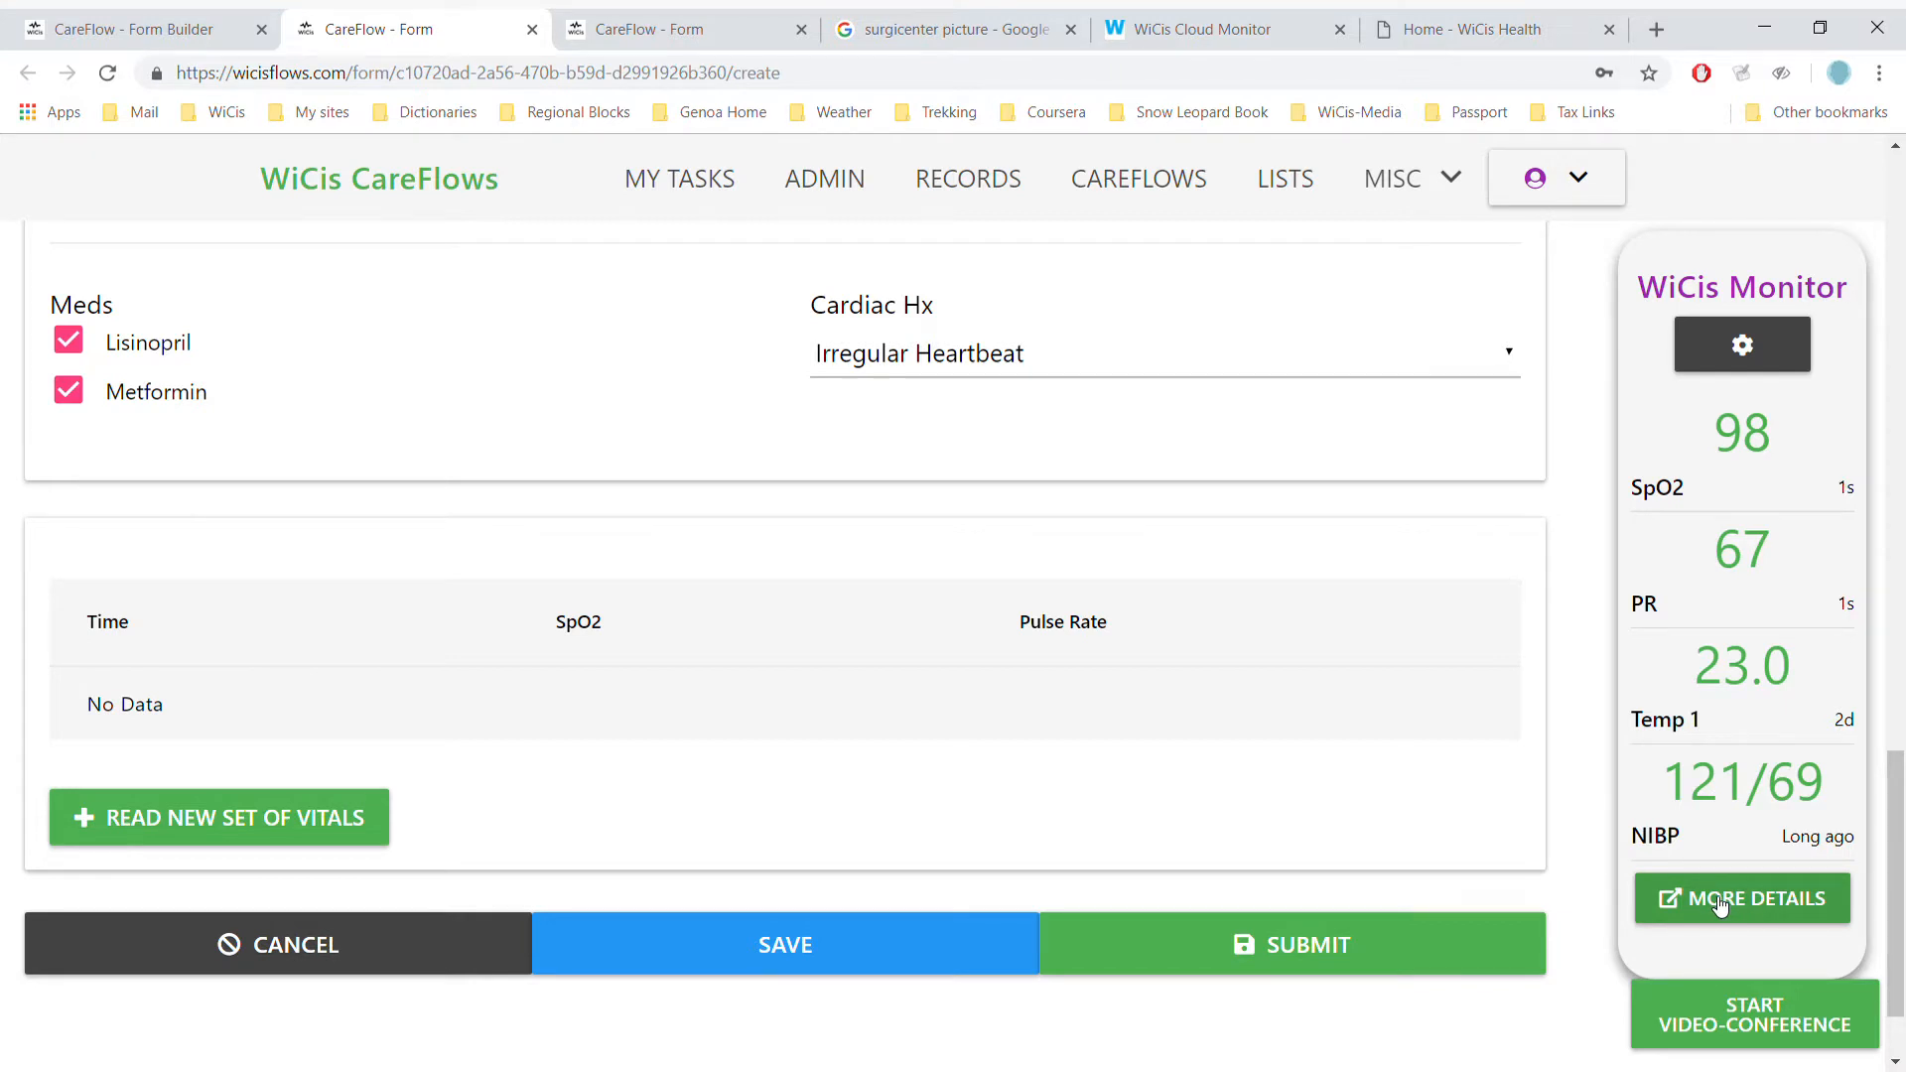
{"action": "left_click", "coordinate": [1168, 22]}
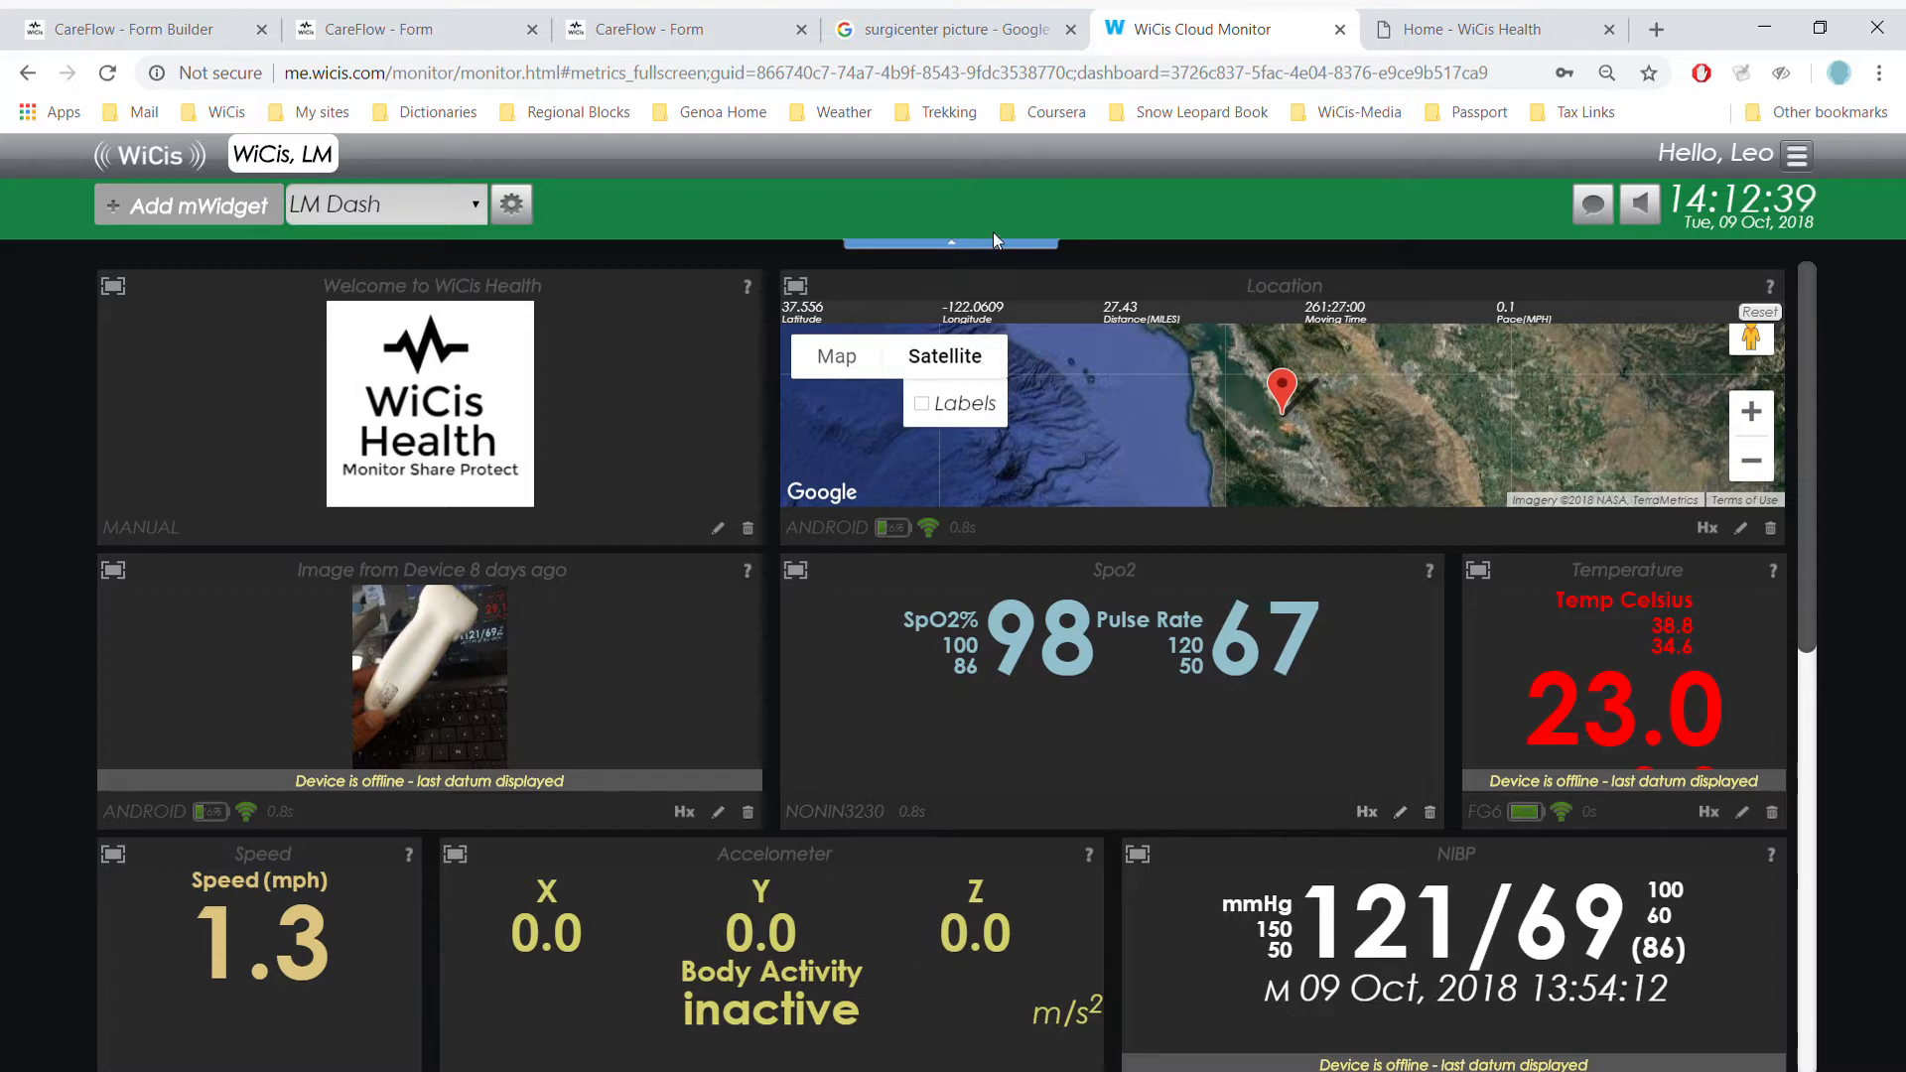
- Check the dashboard readings (SpO2 98%, pulse 67, temperature 23.0, BP 121/69), then head back to the CareFlow forms
{"action": "left_click", "coordinate": [681, 32]}
- Back on the pre-op form, read a new set of vitals and start a video-conference for a share link
{"action": "left_click", "coordinate": [481, 17]}
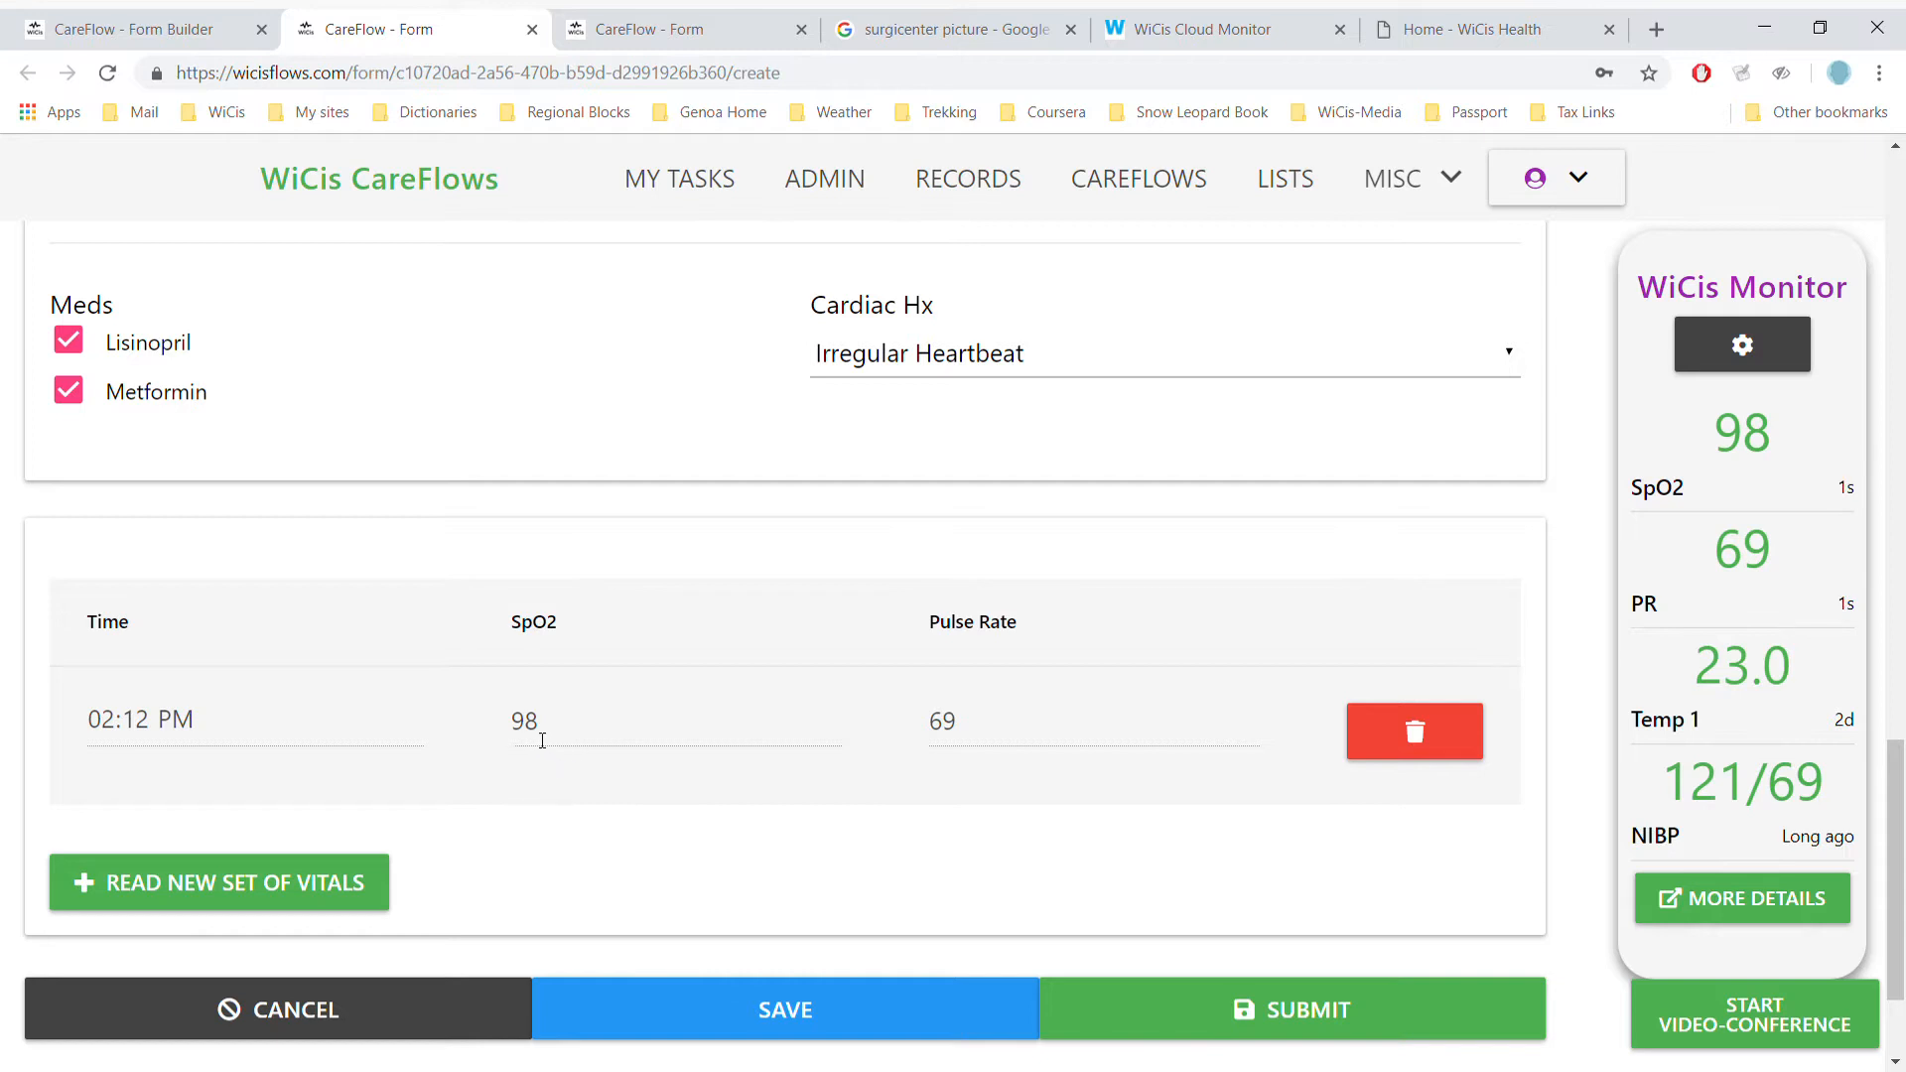
{"action": "left_click", "coordinate": [365, 895]}
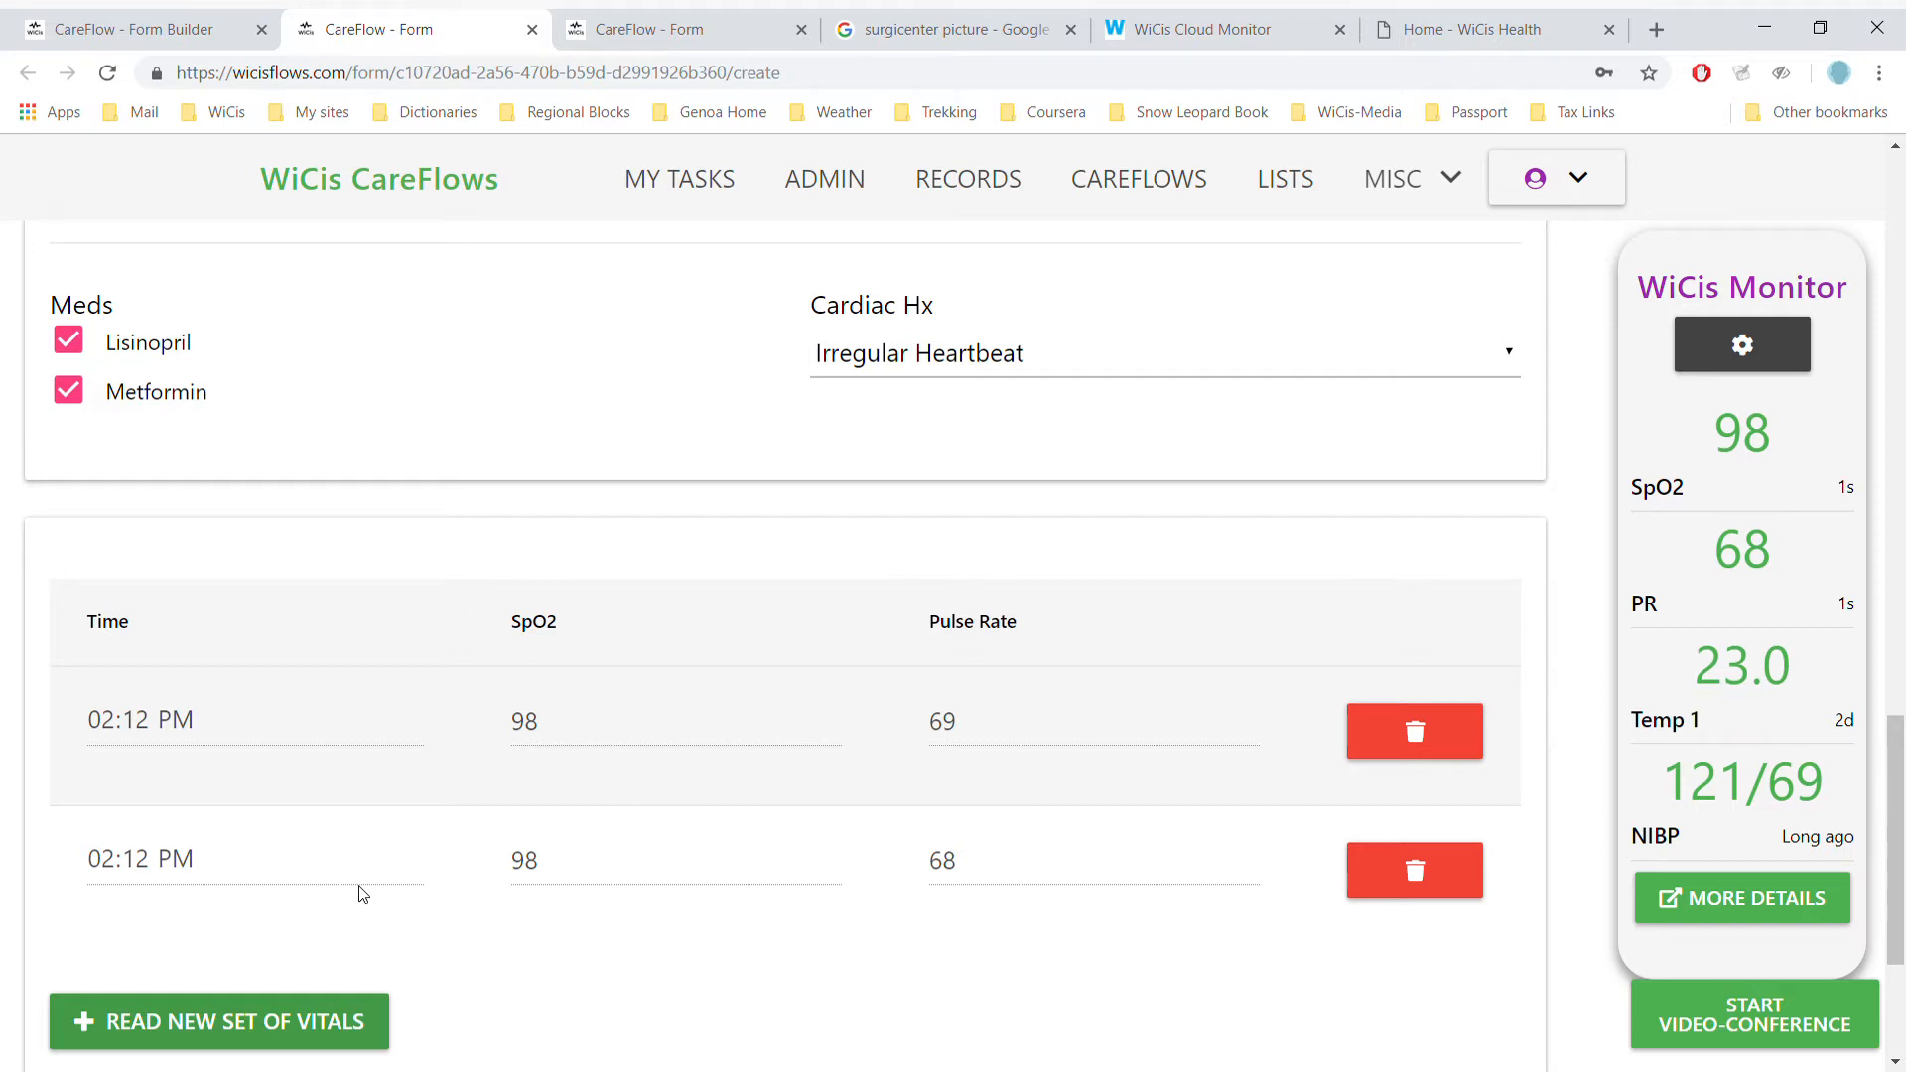
{"action": "left_click", "coordinate": [1732, 1007]}
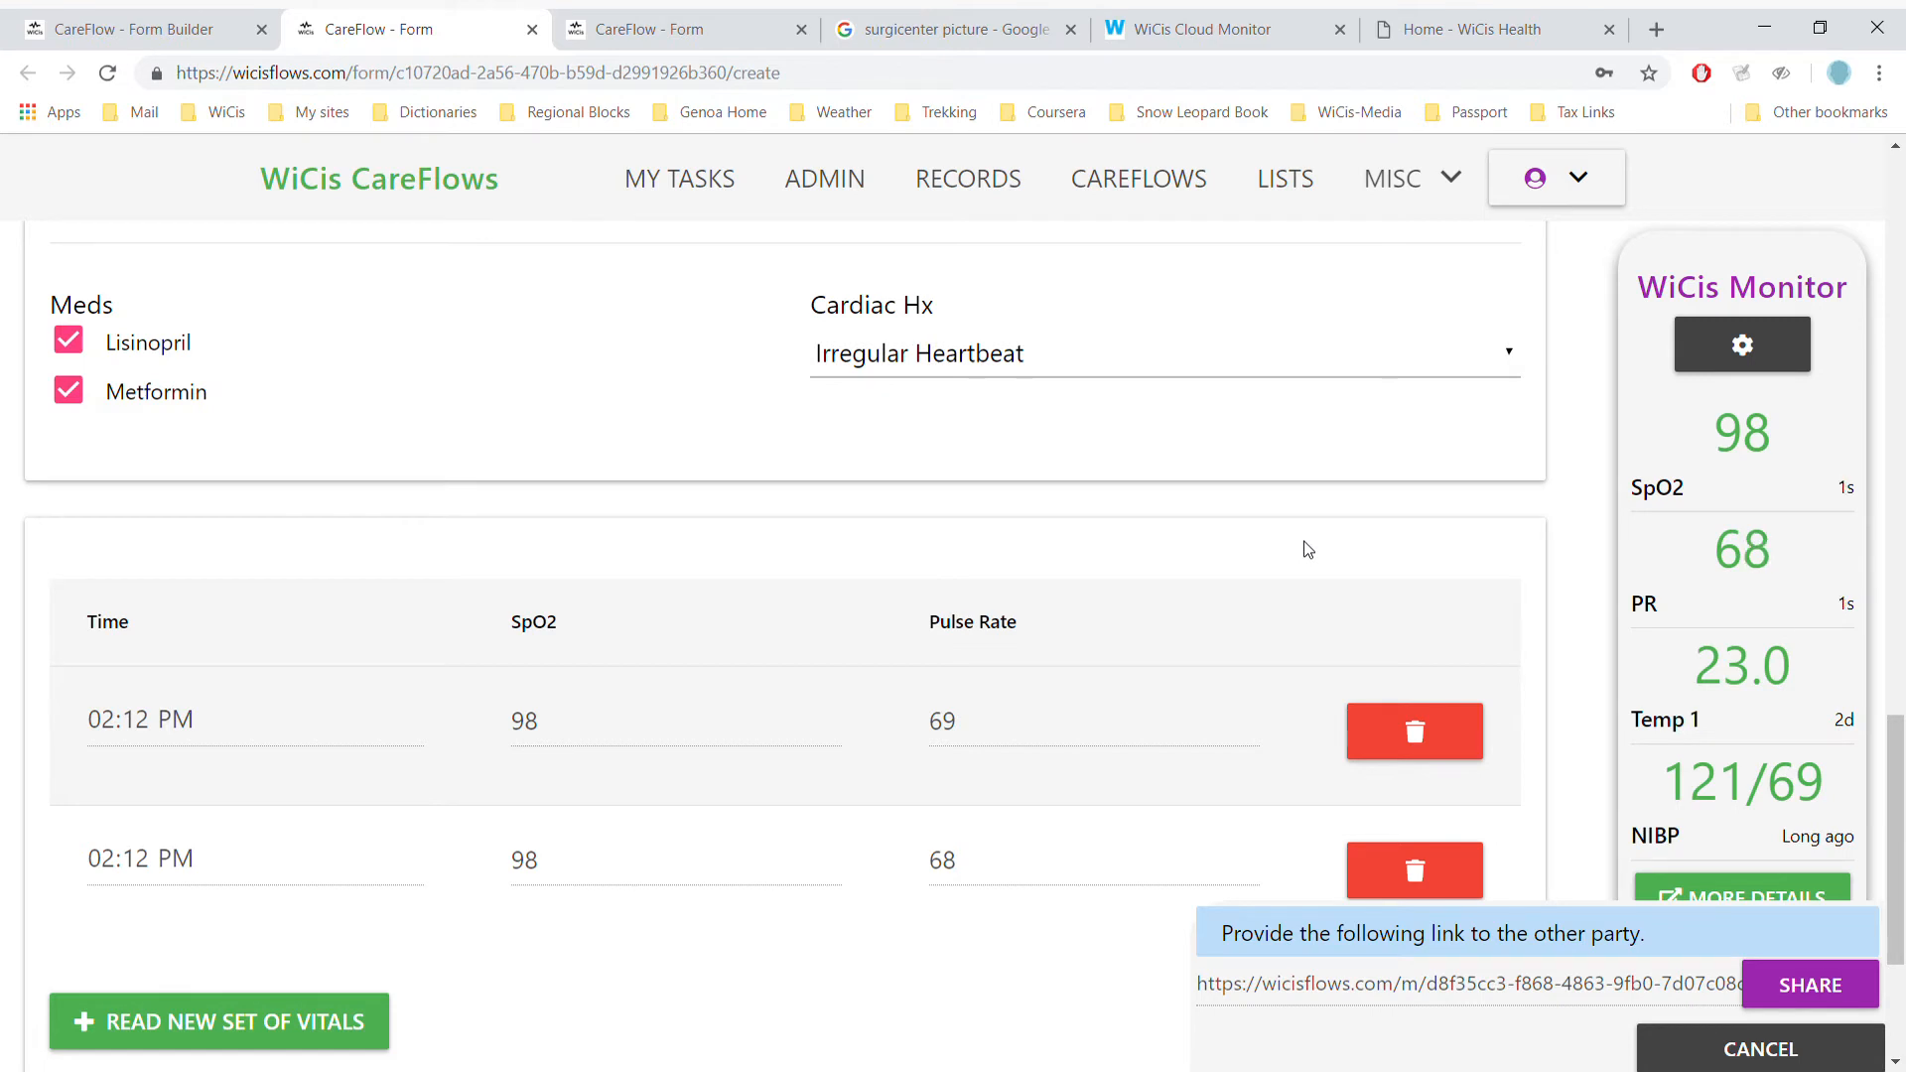
- Cancel the share-link panel and scroll through the form to review its three vitals rows
{"action": "left_click", "coordinate": [1764, 1051]}
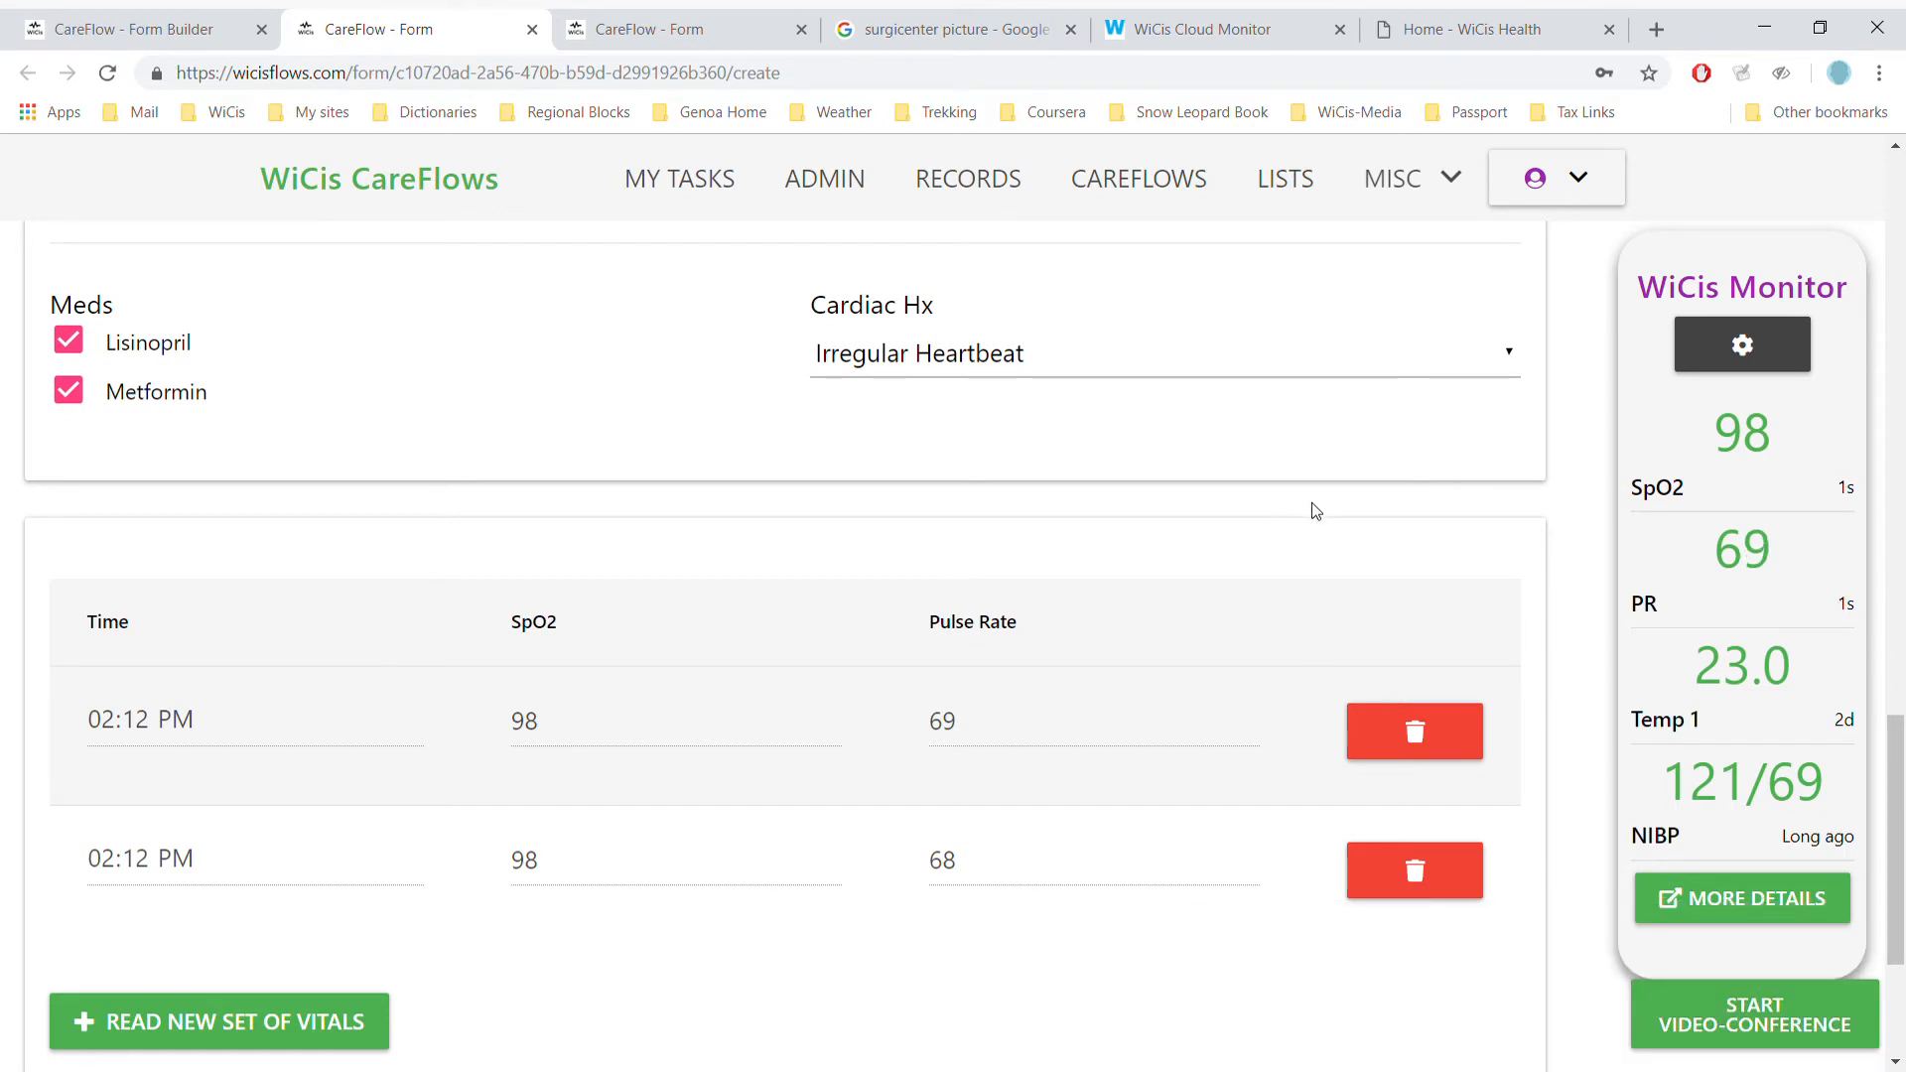
{"action": "scroll", "coordinate": [1315, 511], "scroll_direction": "up", "scroll_amount": 14}
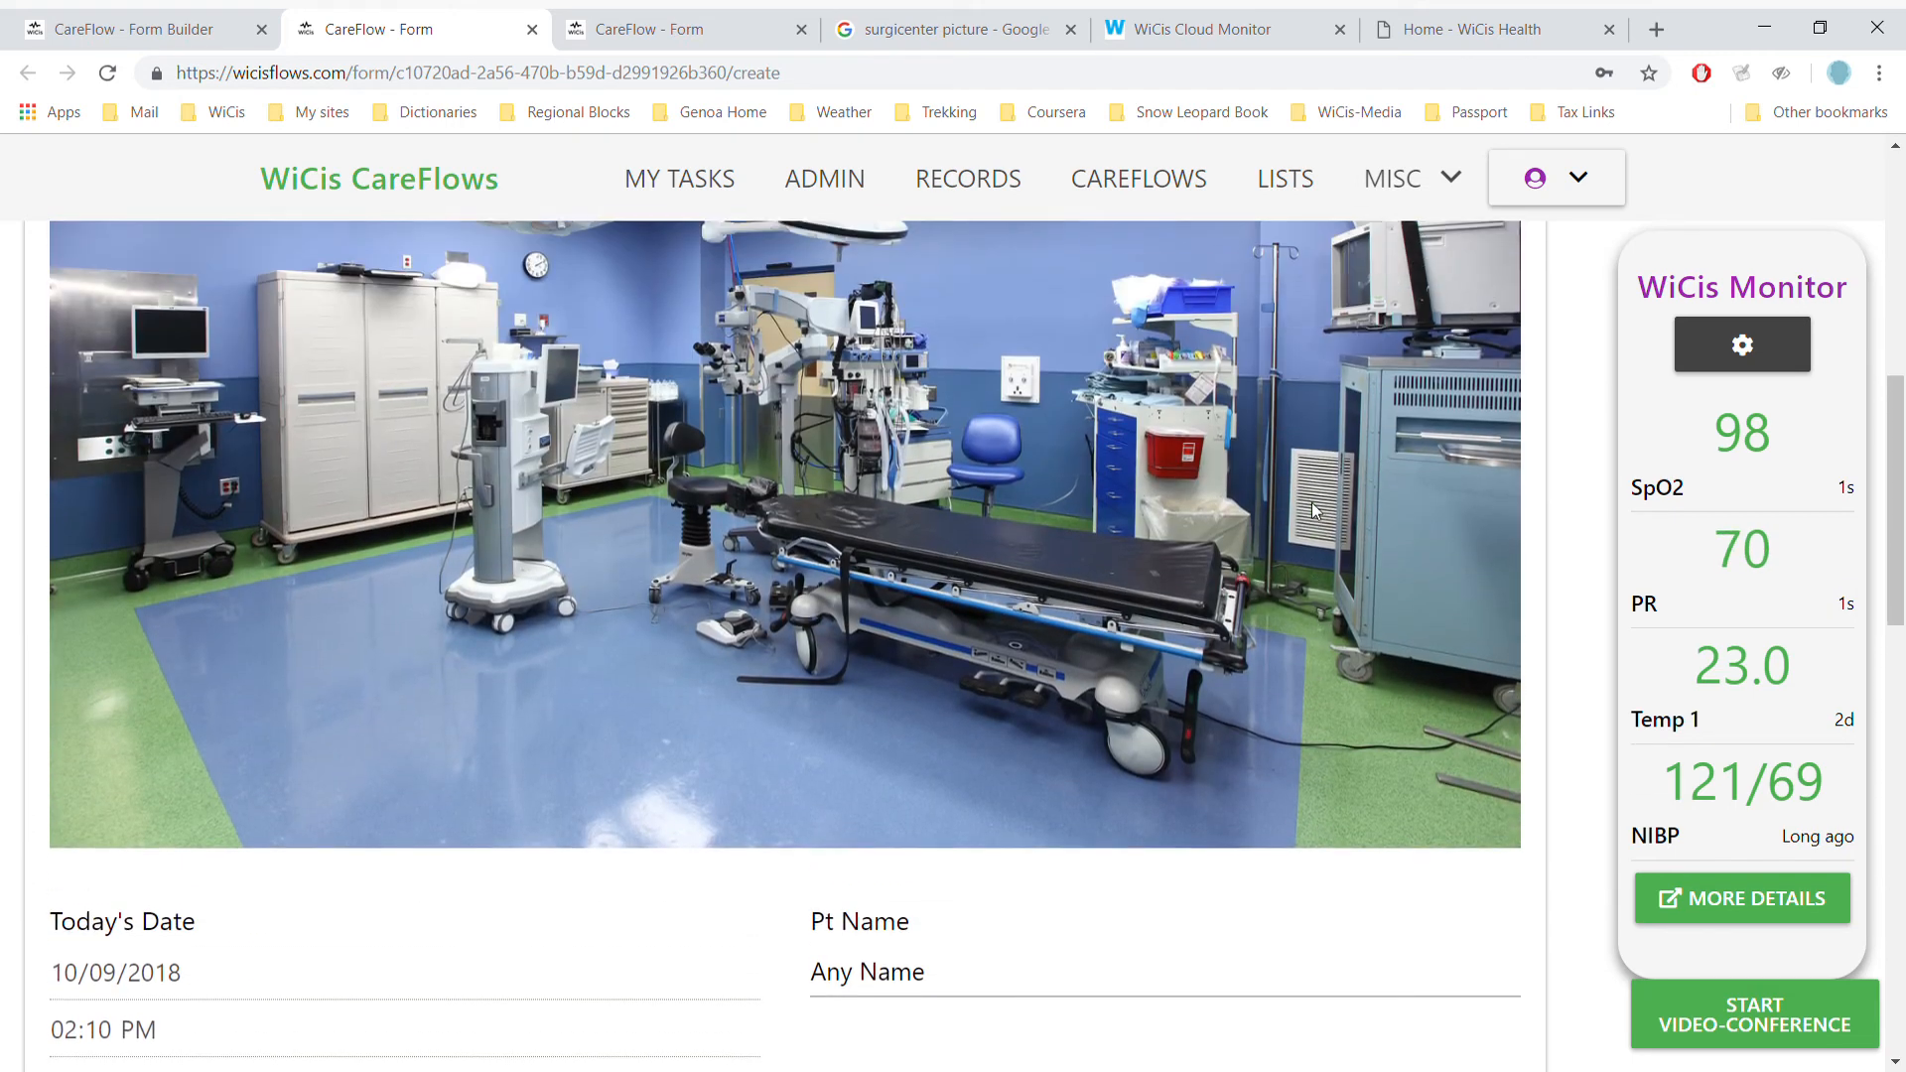
{"action": "scroll", "coordinate": [1316, 511], "scroll_direction": "up", "scroll_amount": 3}
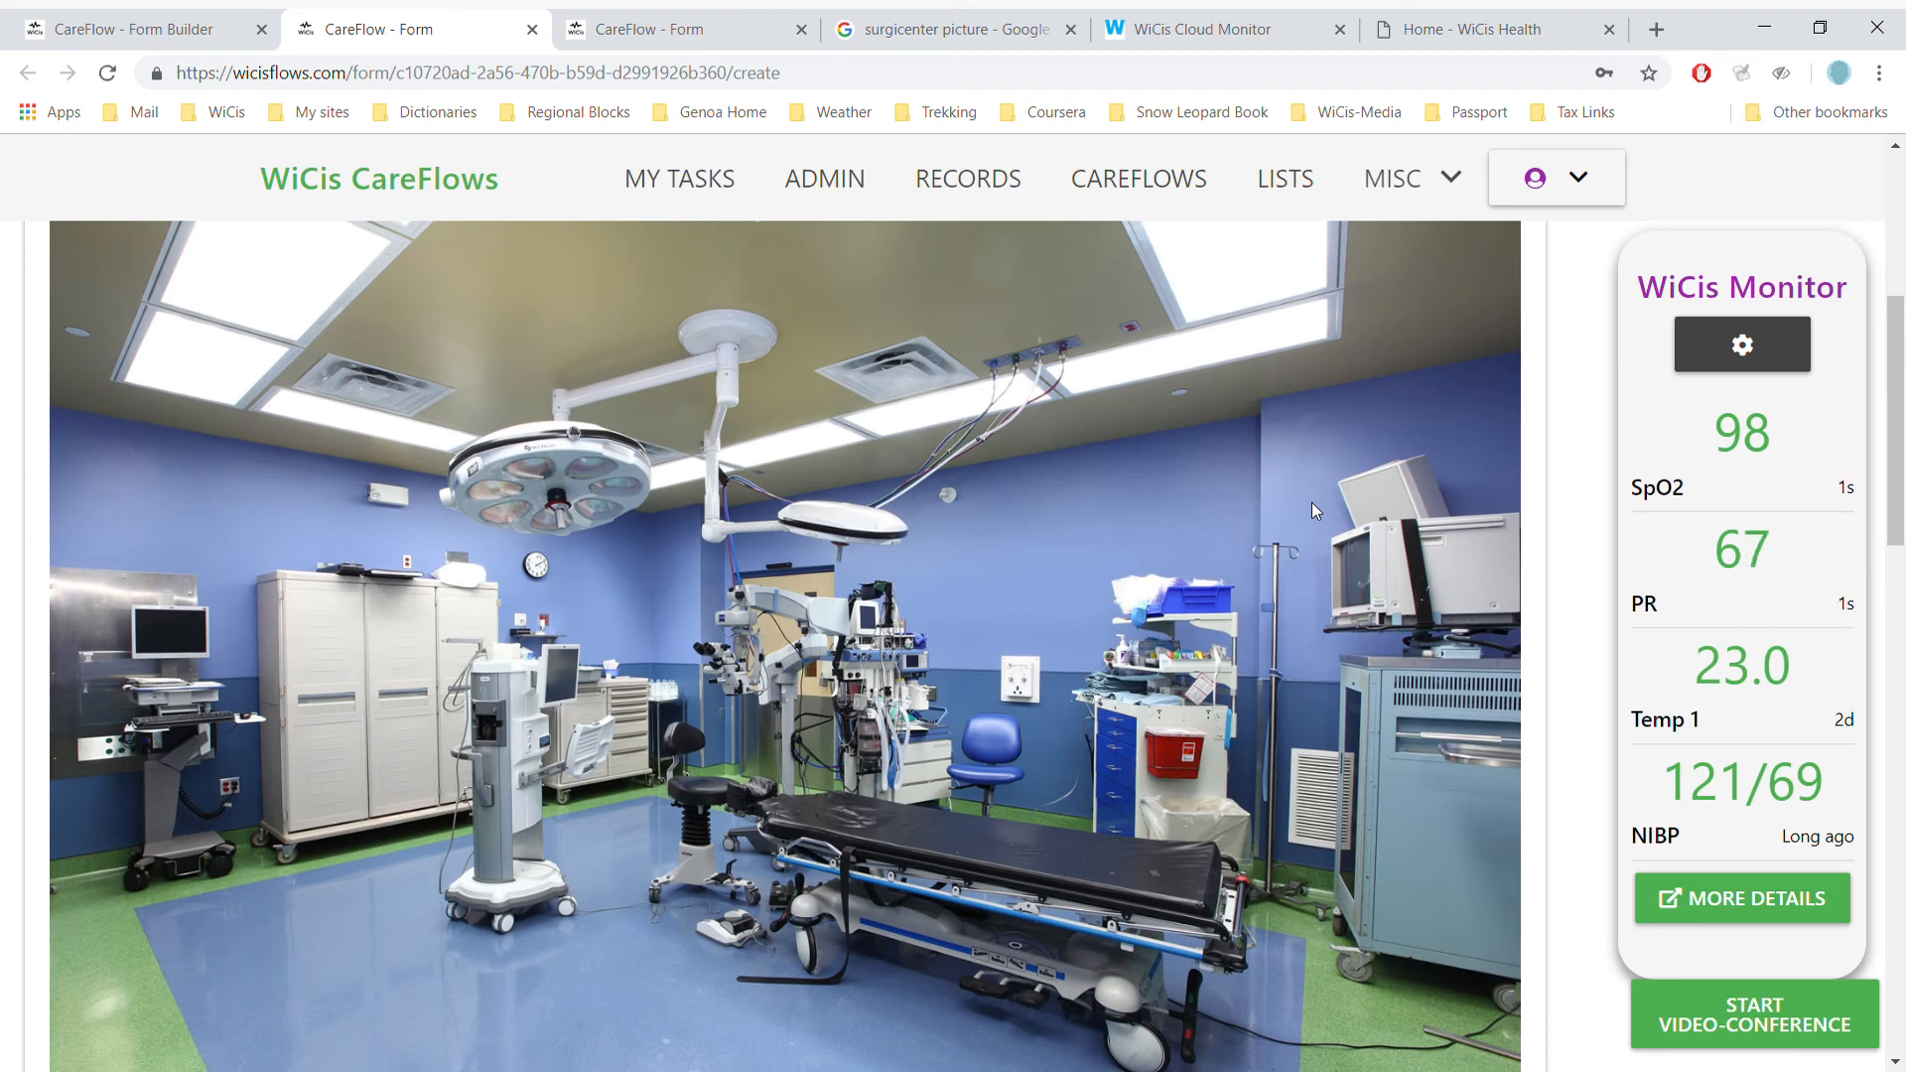
{"action": "scroll", "coordinate": [1312, 503], "scroll_direction": "down", "scroll_amount": 10}
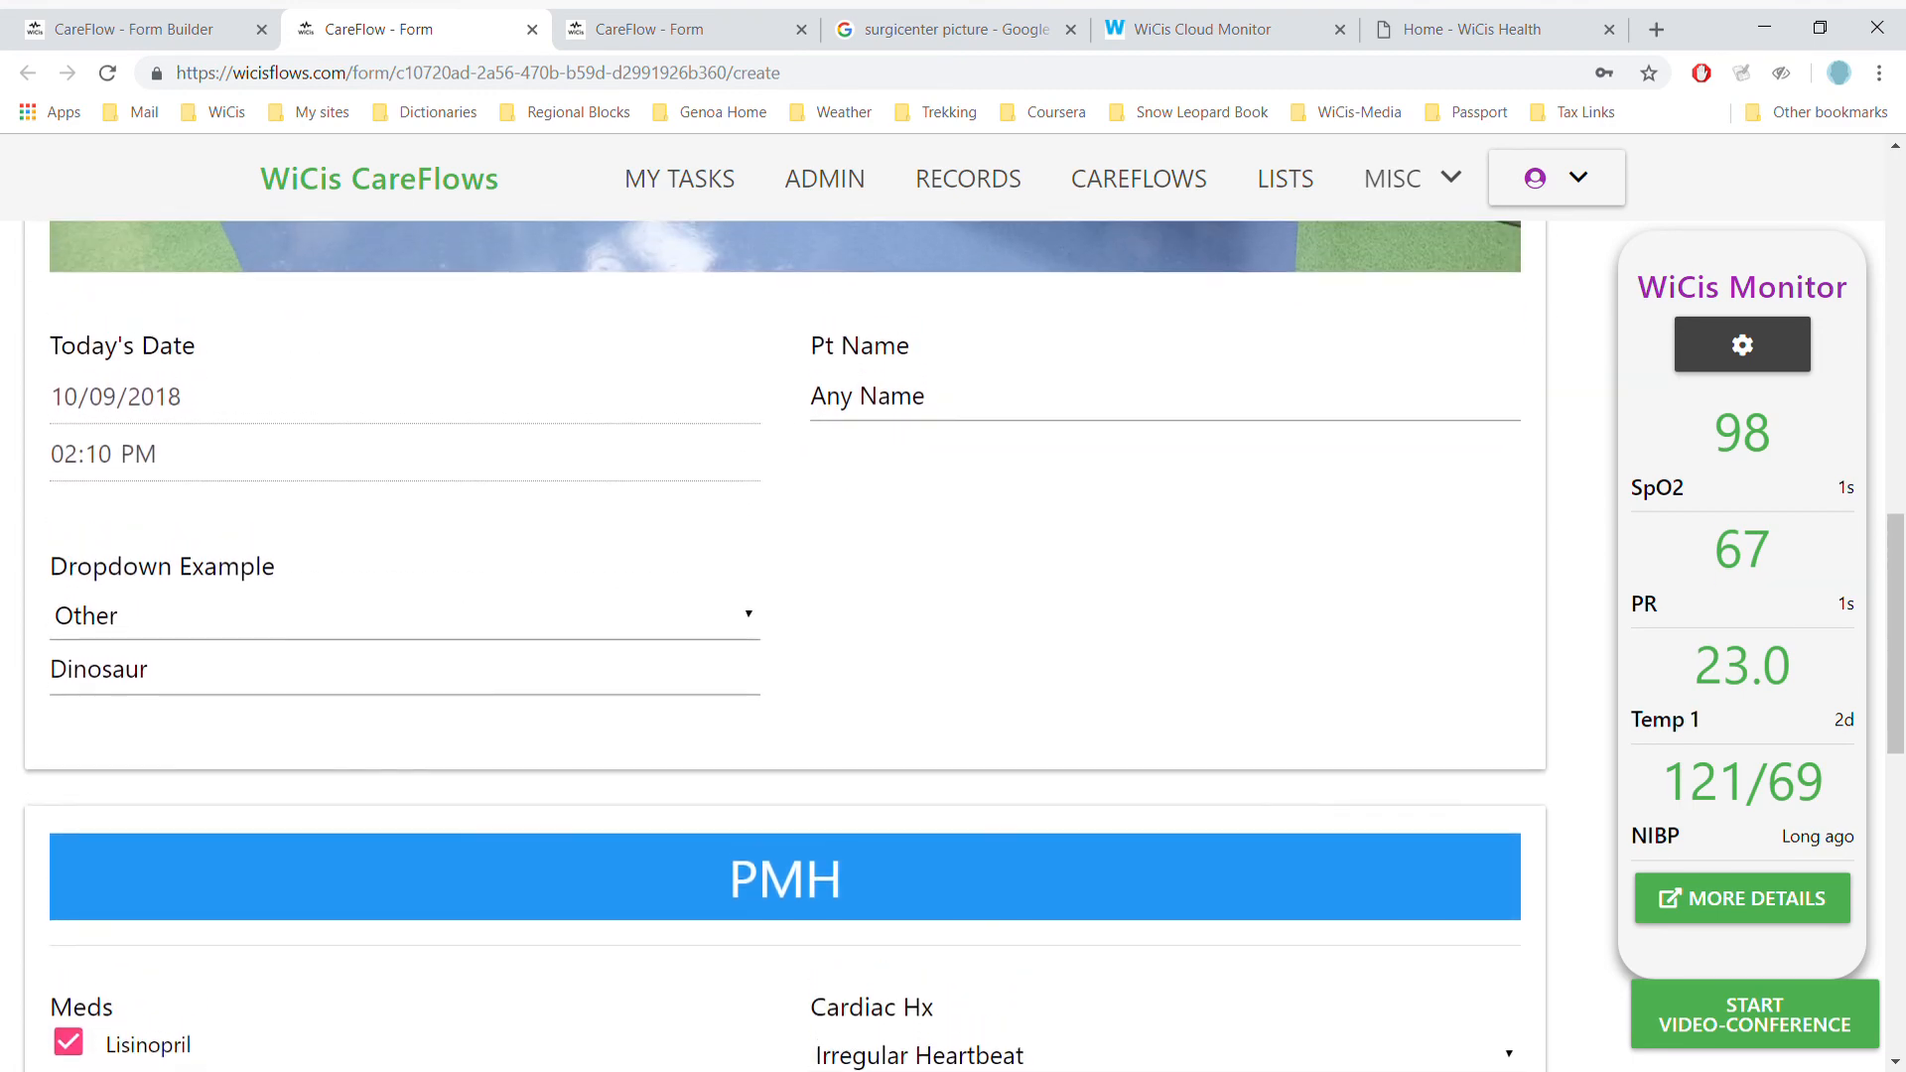
{"action": "scroll", "coordinate": [785, 645], "scroll_direction": "up", "scroll_amount": 1}
{"action": "scroll", "coordinate": [784, 645], "scroll_direction": "down", "scroll_amount": 1}
{"action": "scroll", "coordinate": [784, 645], "scroll_direction": "down", "scroll_amount": 6}
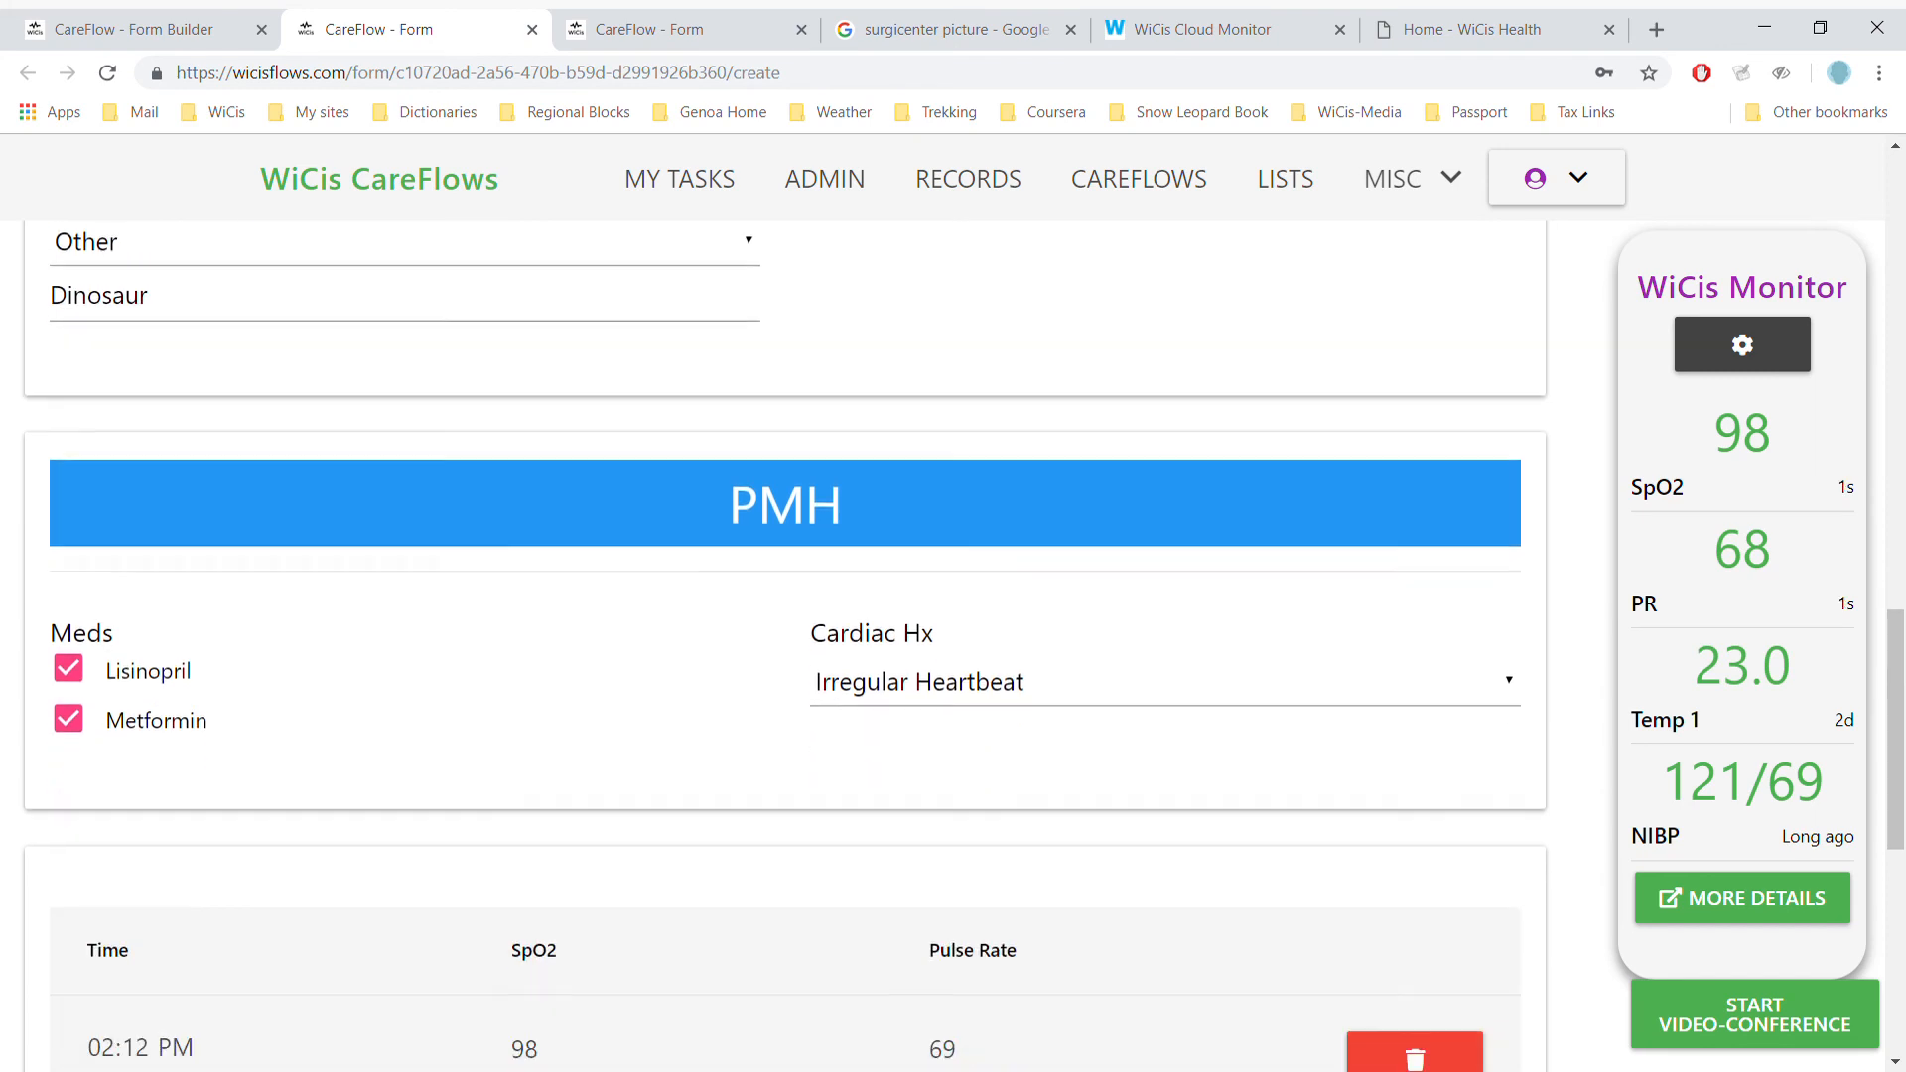
{"action": "scroll", "coordinate": [784, 645], "scroll_direction": "down", "scroll_amount": 2}
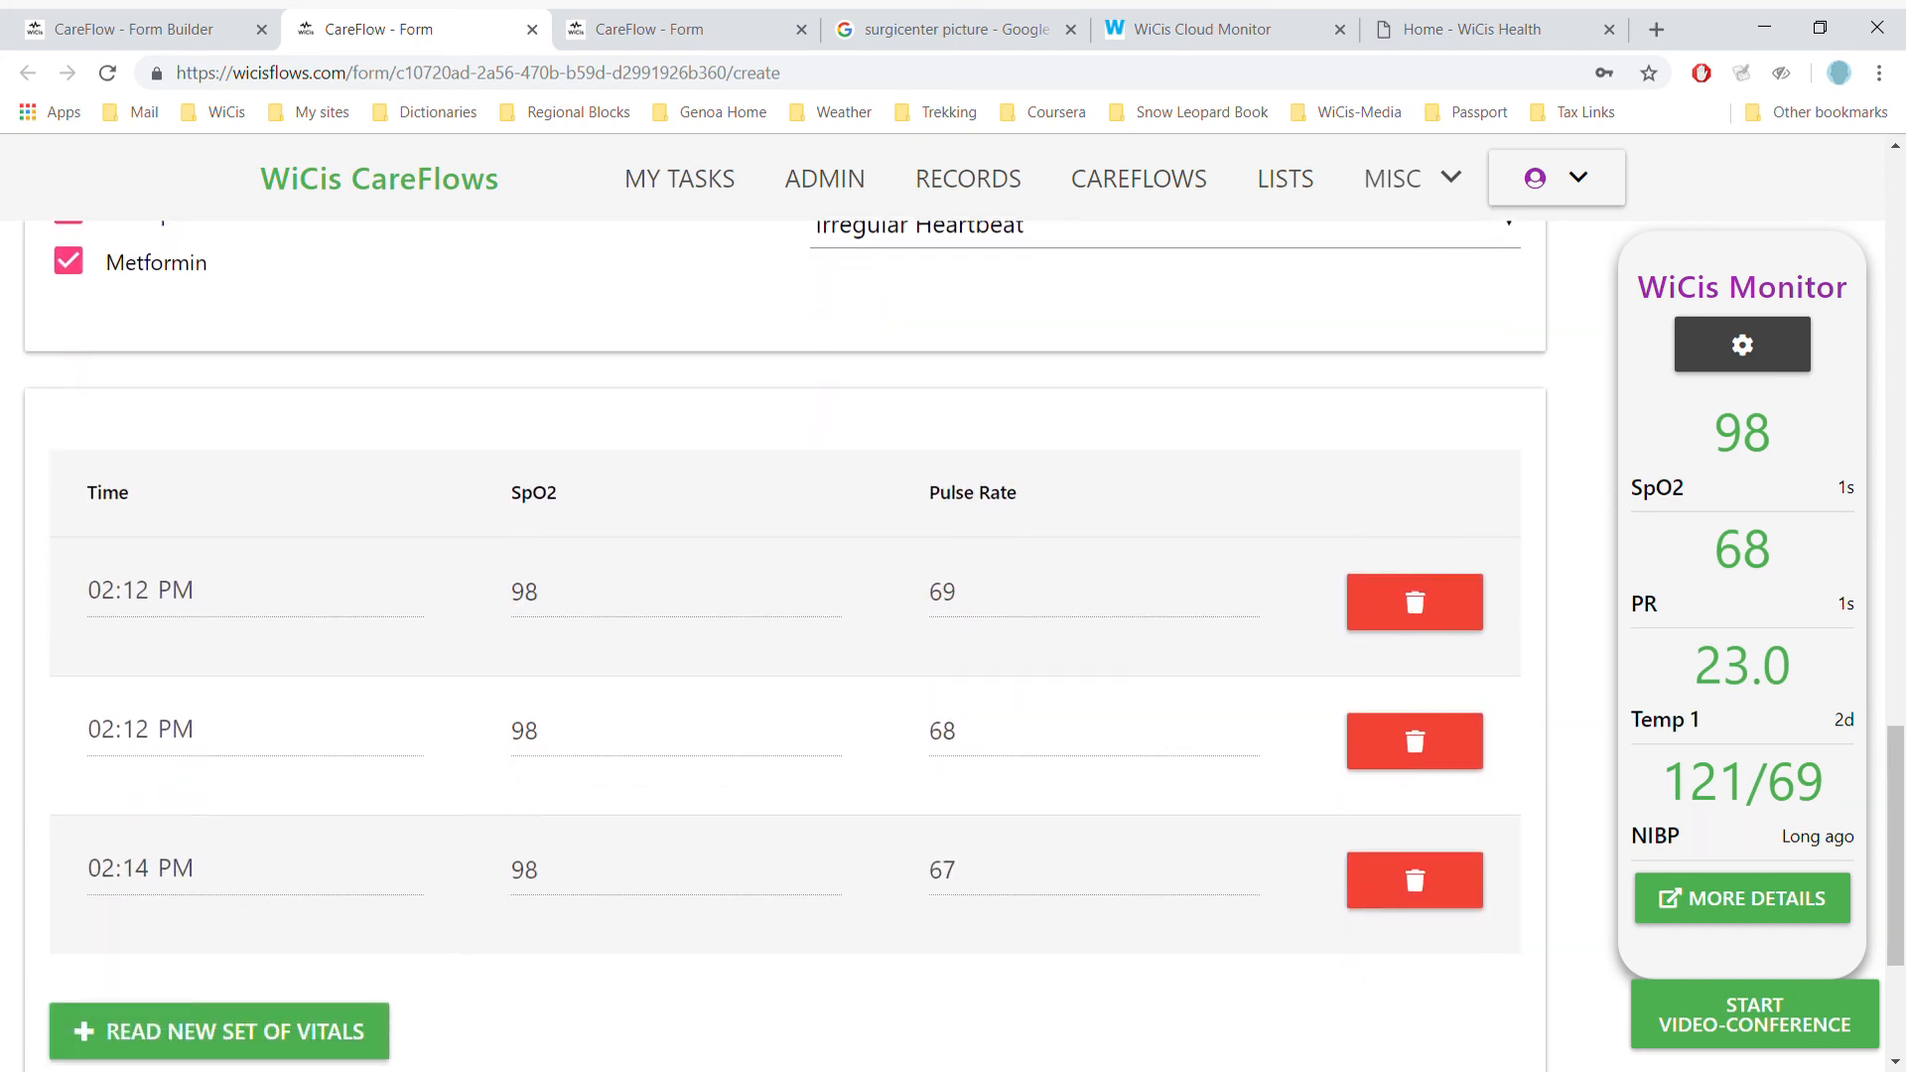